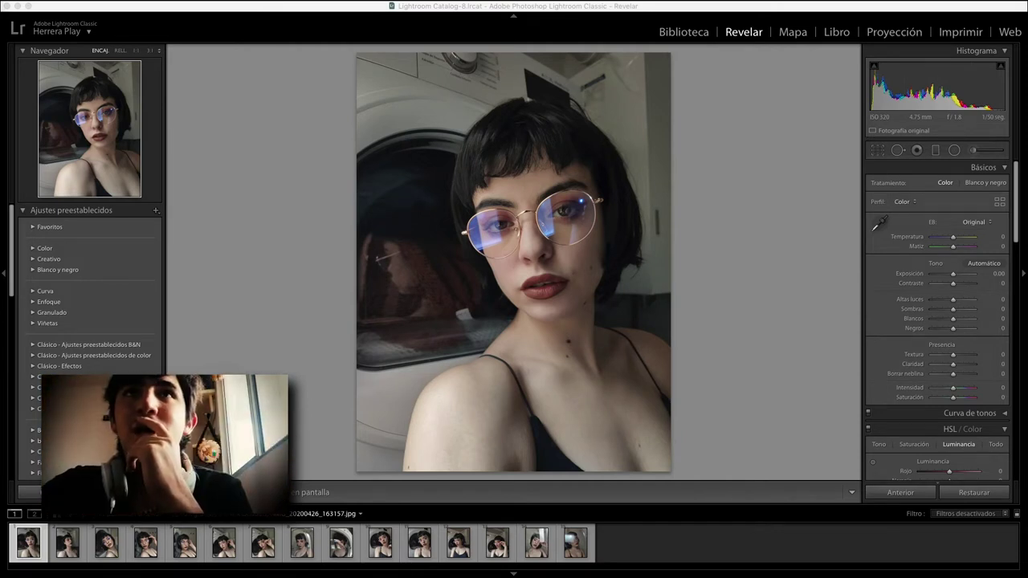
- Browse back through other shots in the set, including the washing-machine door view
{"action": "left_click", "coordinate": [437, 464]}
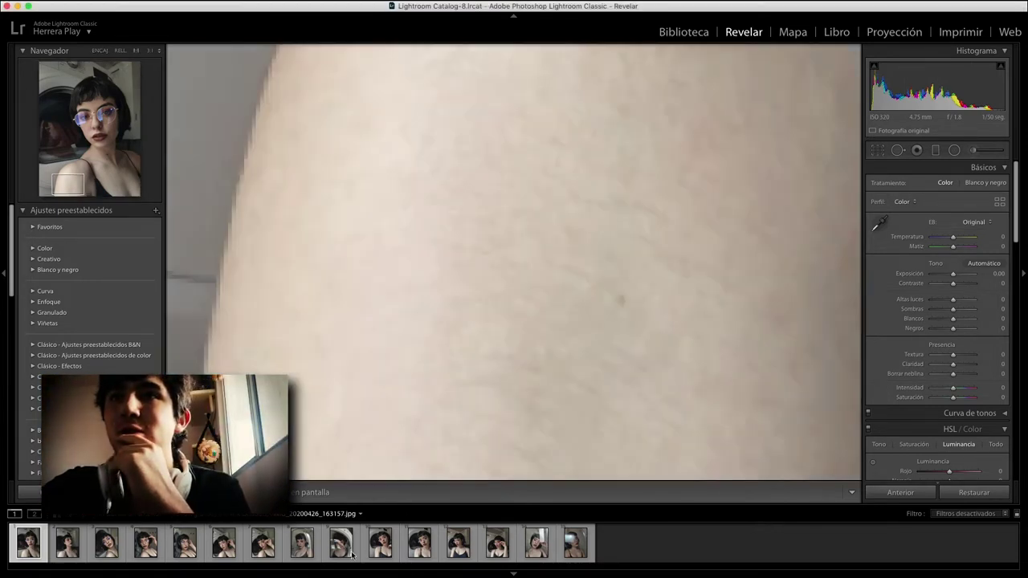
{"action": "left_click", "coordinate": [467, 552]}
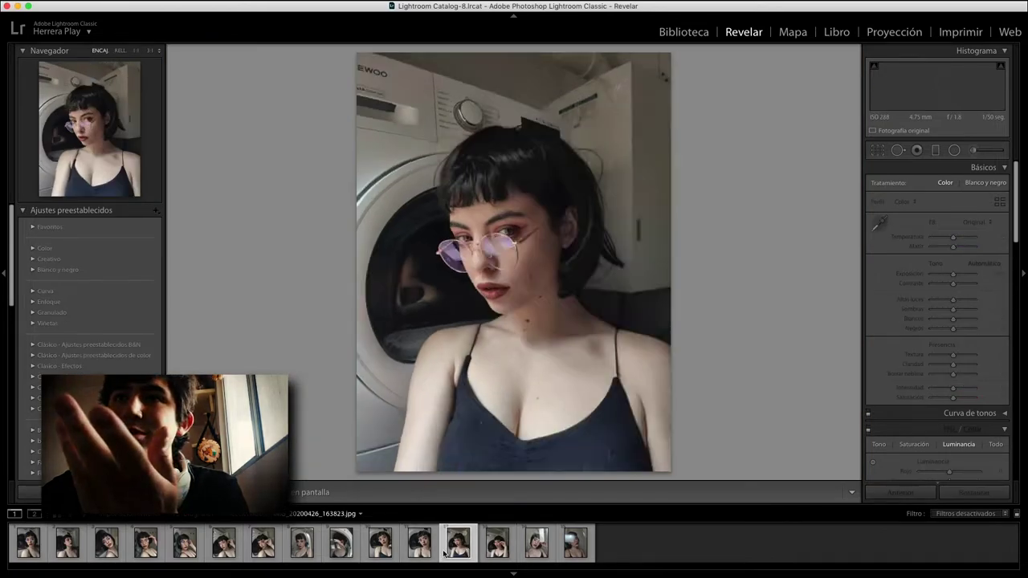
{"action": "left_click", "coordinate": [428, 550]}
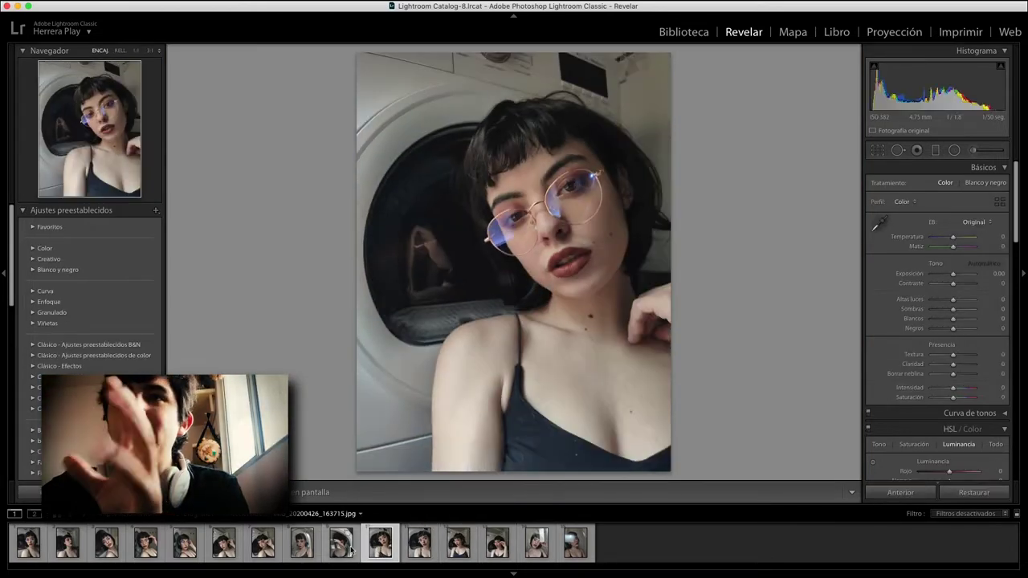
{"action": "left_click", "coordinate": [344, 549]}
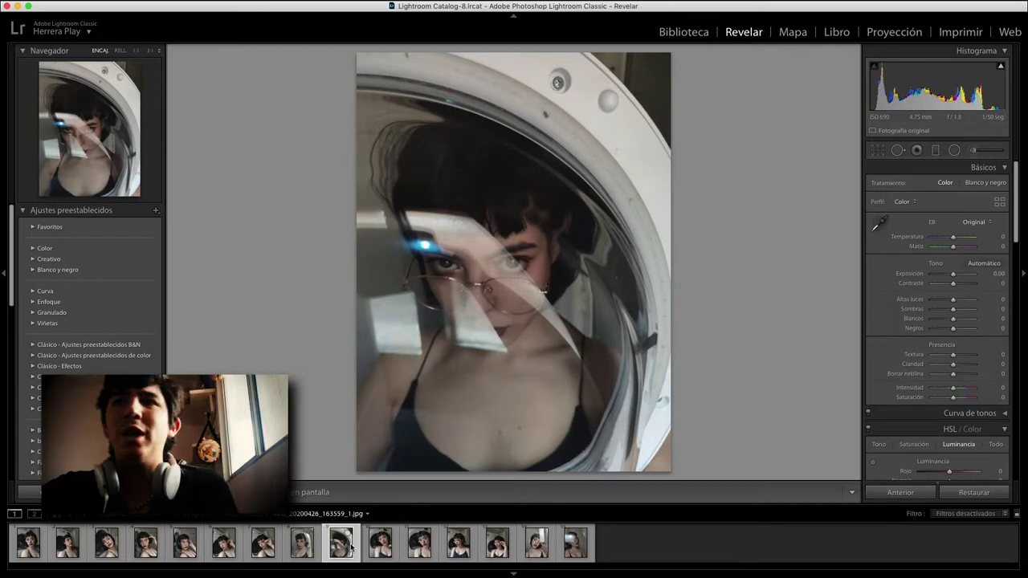
{"action": "left_click", "coordinate": [312, 552]}
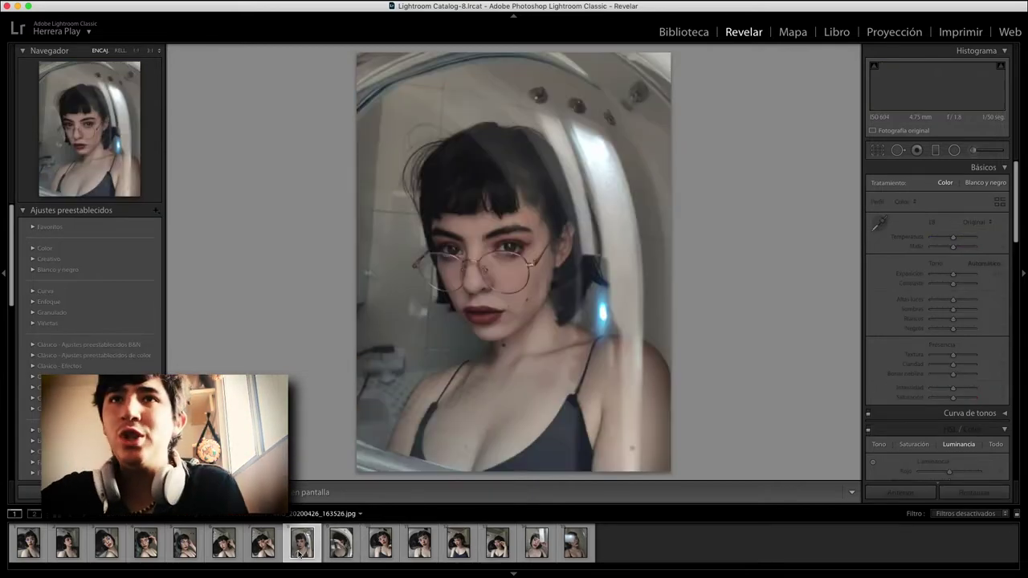
{"action": "left_click", "coordinate": [262, 552]}
{"action": "left_click", "coordinate": [221, 553]}
{"action": "left_click", "coordinate": [185, 550]}
{"action": "left_click", "coordinate": [67, 546]}
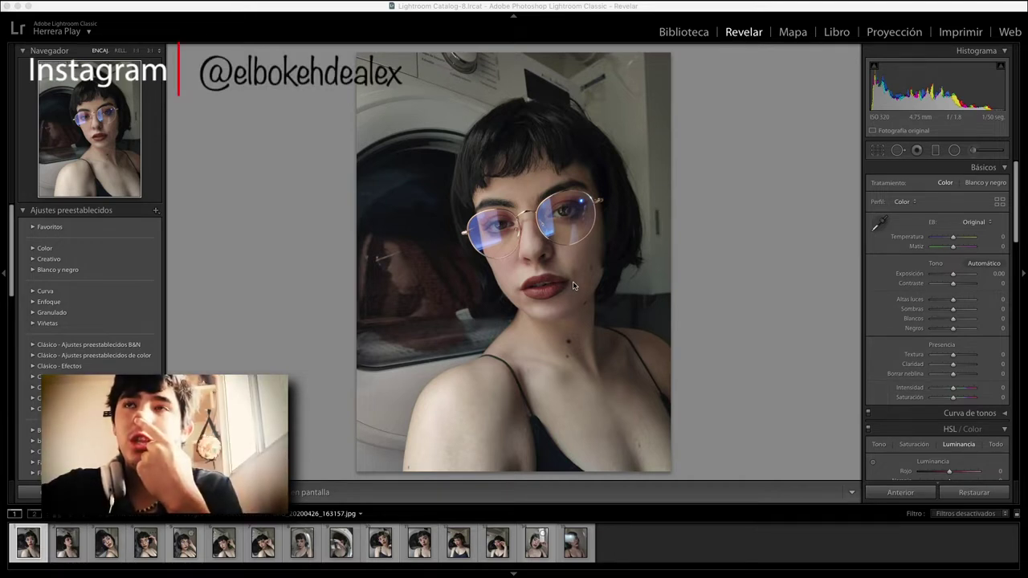
- Zoom in to inspect the hair edge against the wall, then return to full view
{"action": "left_click", "coordinate": [632, 134]}
{"action": "left_click", "coordinate": [661, 255]}
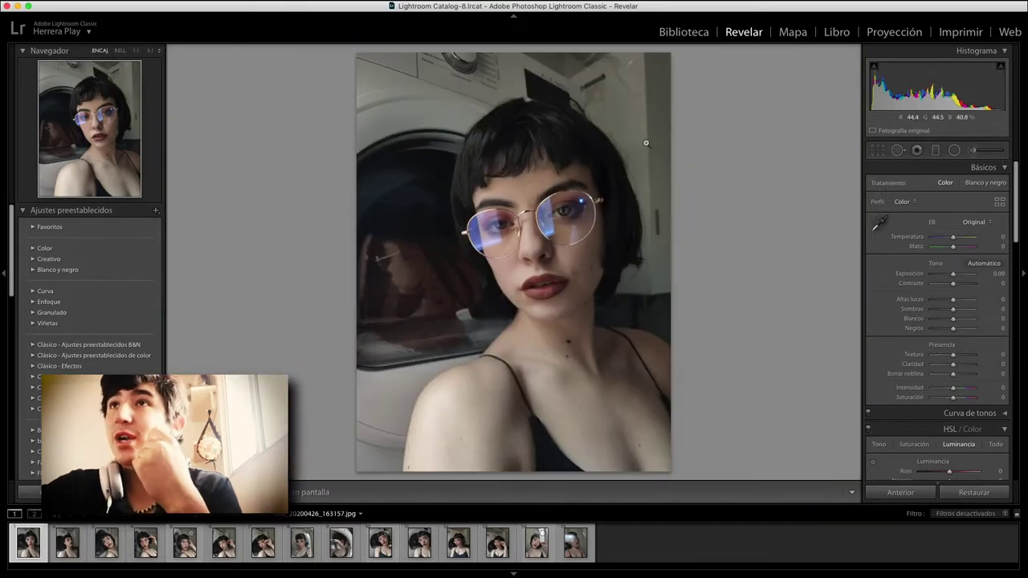
{"action": "left_click", "coordinate": [646, 143]}
{"action": "left_click_drag", "start_coordinate": [442, 204], "coordinate": [672, 184]}
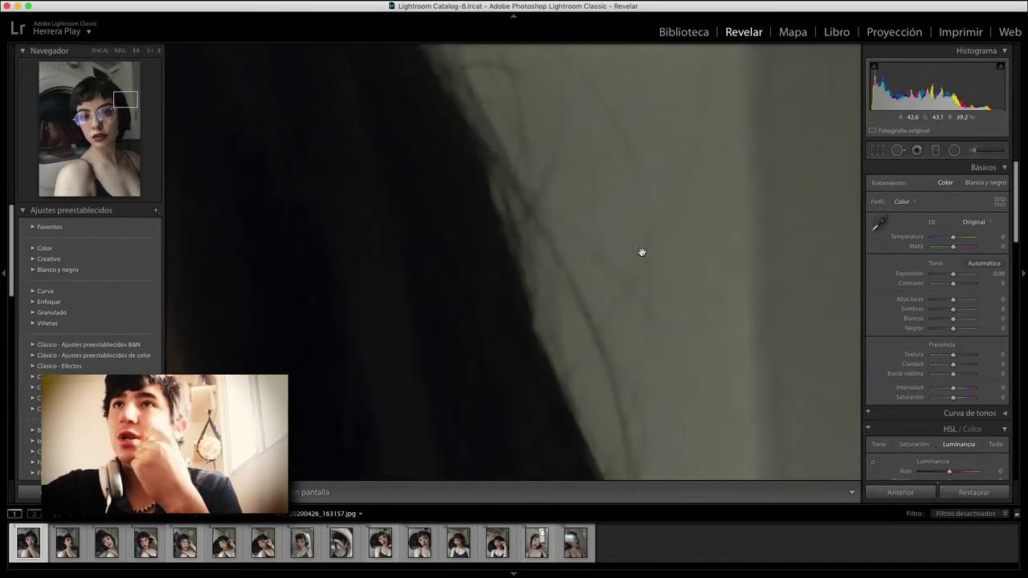
{"action": "left_click", "coordinate": [572, 278]}
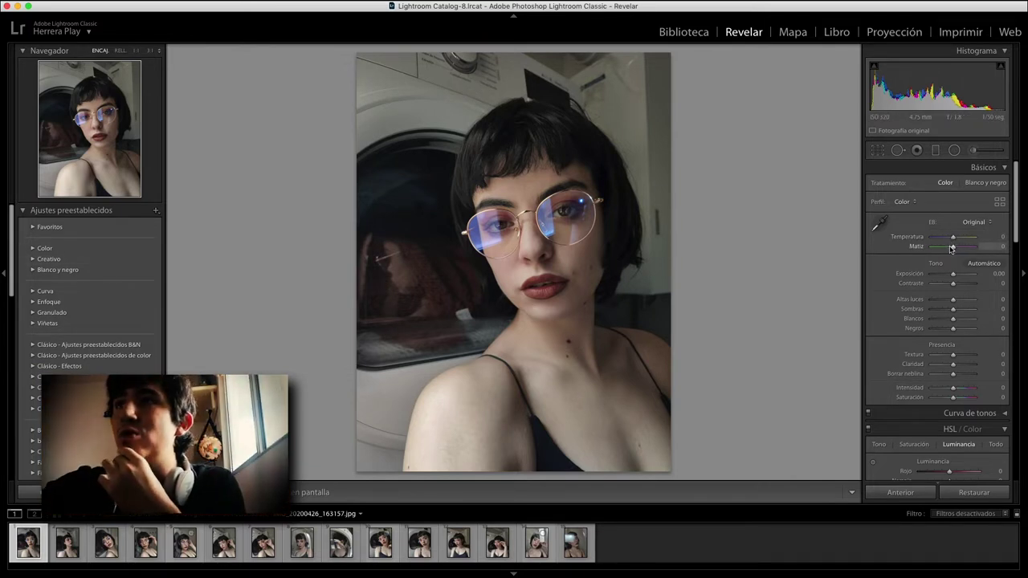
- Try several white balance values, ending at Temperature -15 and Tint -2
{"action": "left_click_drag", "start_coordinate": [948, 238], "coordinate": [956, 252]}
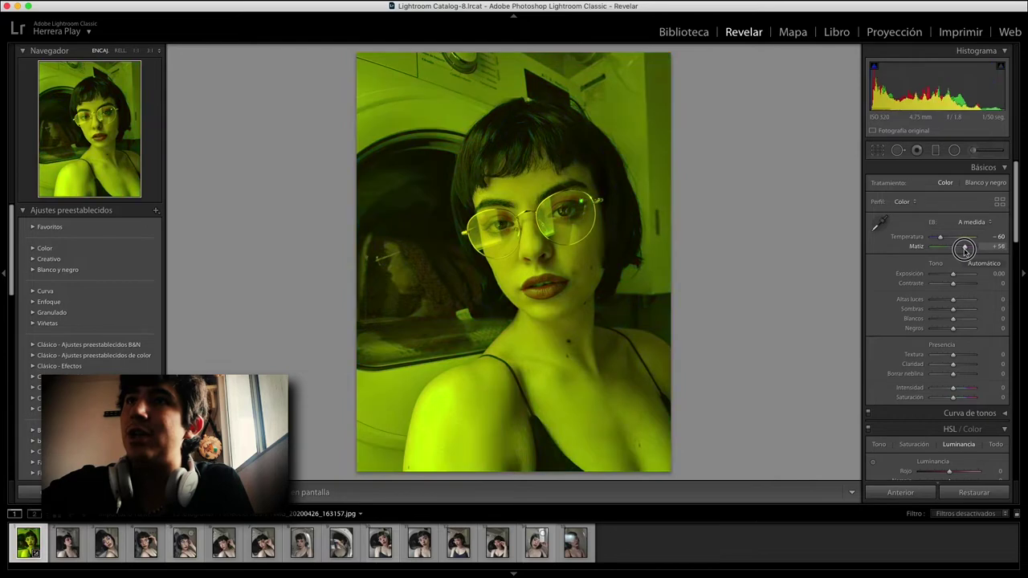
{"action": "left_click_drag", "start_coordinate": [956, 251], "coordinate": [954, 248]}
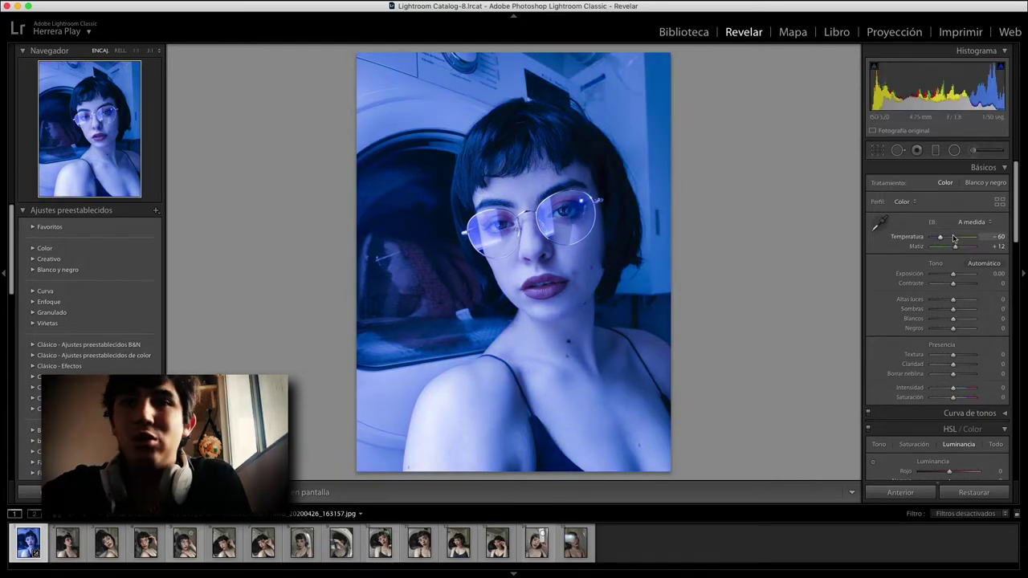
{"action": "left_click_drag", "start_coordinate": [940, 237], "coordinate": [950, 239]}
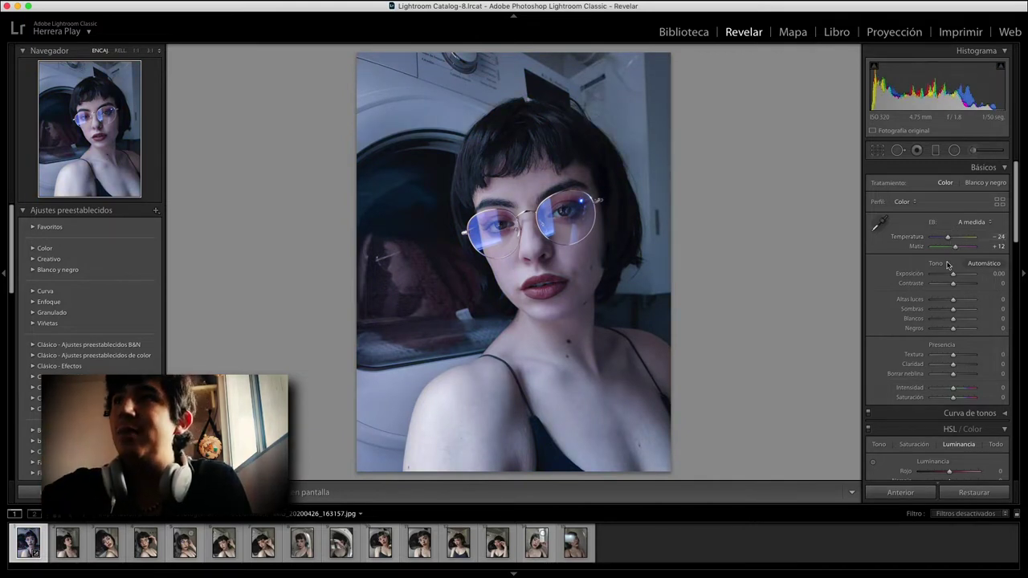
{"action": "left_click_drag", "start_coordinate": [949, 248], "coordinate": [954, 250]}
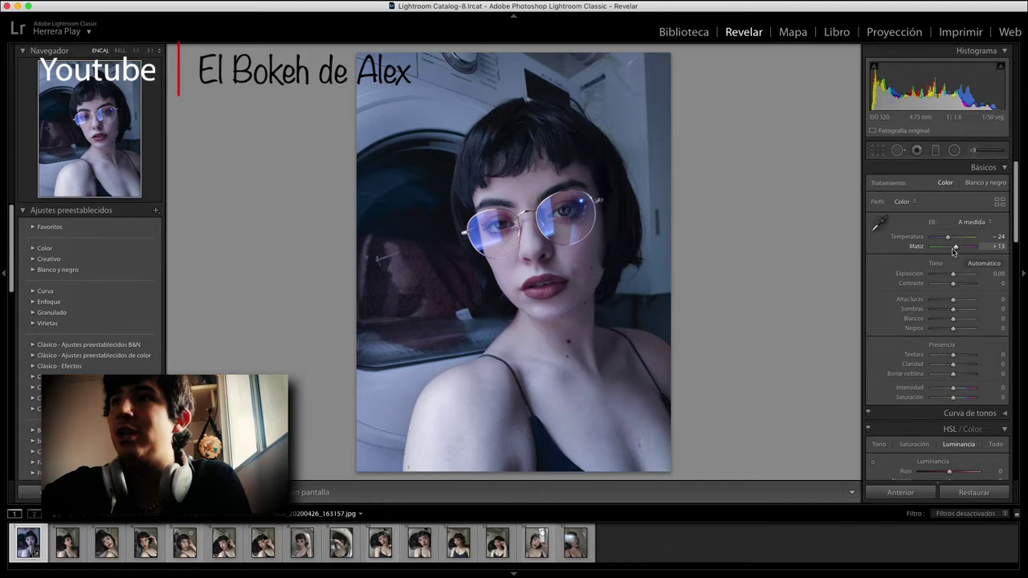
{"action": "left_click_drag", "start_coordinate": [949, 240], "coordinate": [954, 240]}
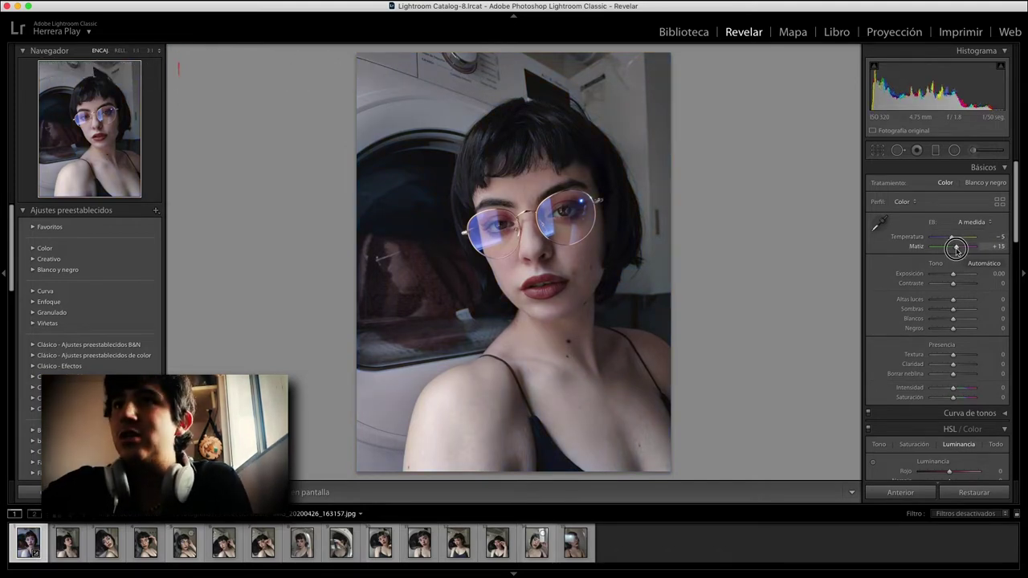
{"action": "left_click_drag", "start_coordinate": [955, 246], "coordinate": [954, 245]}
{"action": "mouse_move", "coordinate": [539, 394]}
{"action": "left_mouse_down"}
{"action": "mouse_move", "coordinate": [631, 332]}
{"action": "mouse_move", "coordinate": [667, 374]}
{"action": "mouse_move", "coordinate": [635, 337]}
{"action": "mouse_move", "coordinate": [570, 382]}
{"action": "left_mouse_up"}
{"action": "left_click_drag", "start_coordinate": [951, 237], "coordinate": [955, 240]}
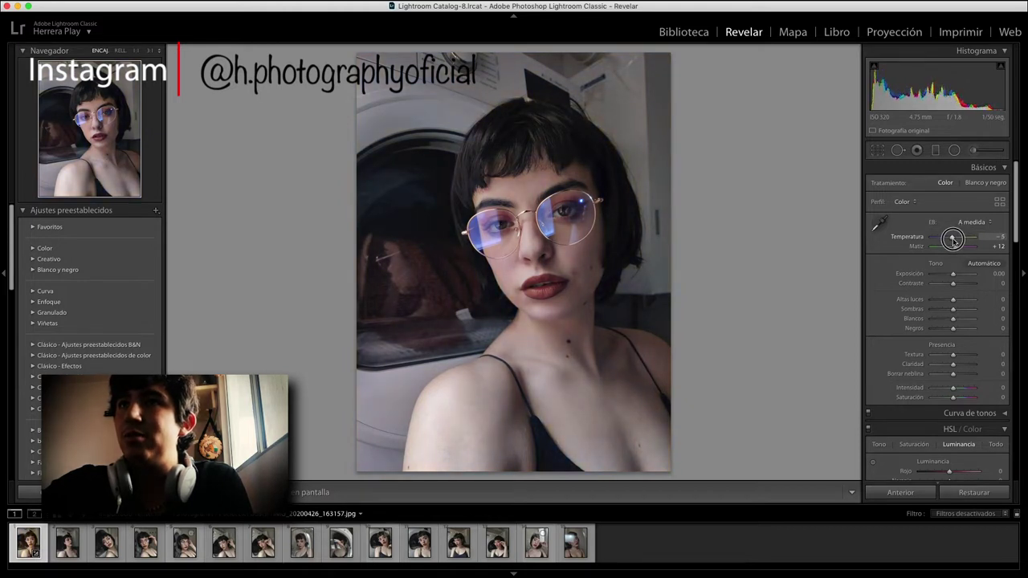
{"action": "left_click_drag", "start_coordinate": [953, 246], "coordinate": [954, 250]}
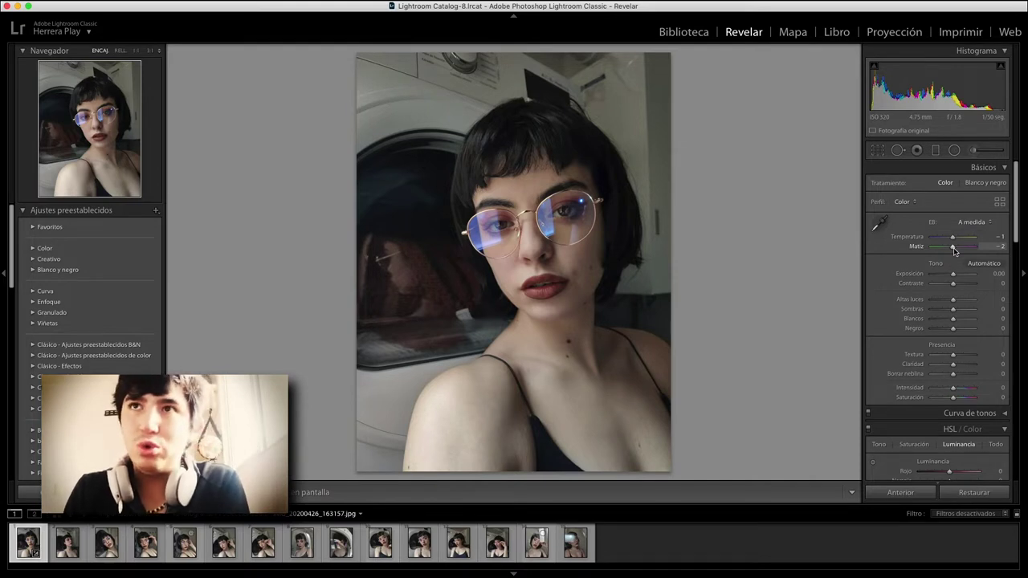
{"action": "left_click_drag", "start_coordinate": [952, 236], "coordinate": [951, 239]}
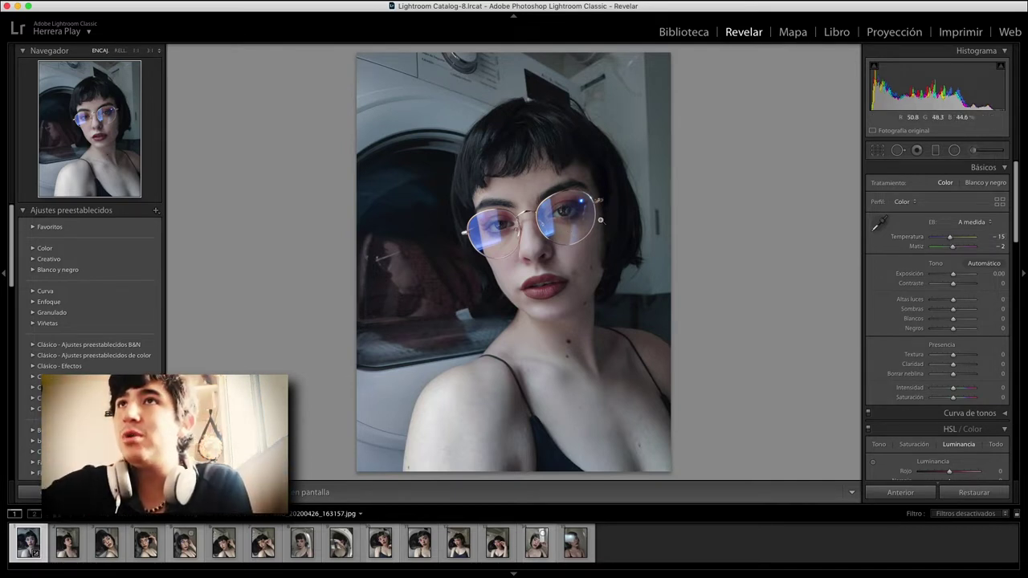
- Warm the white balance to Temperature +2 and Tint +15, checking the hair edge up close
{"action": "left_click", "coordinate": [640, 159]}
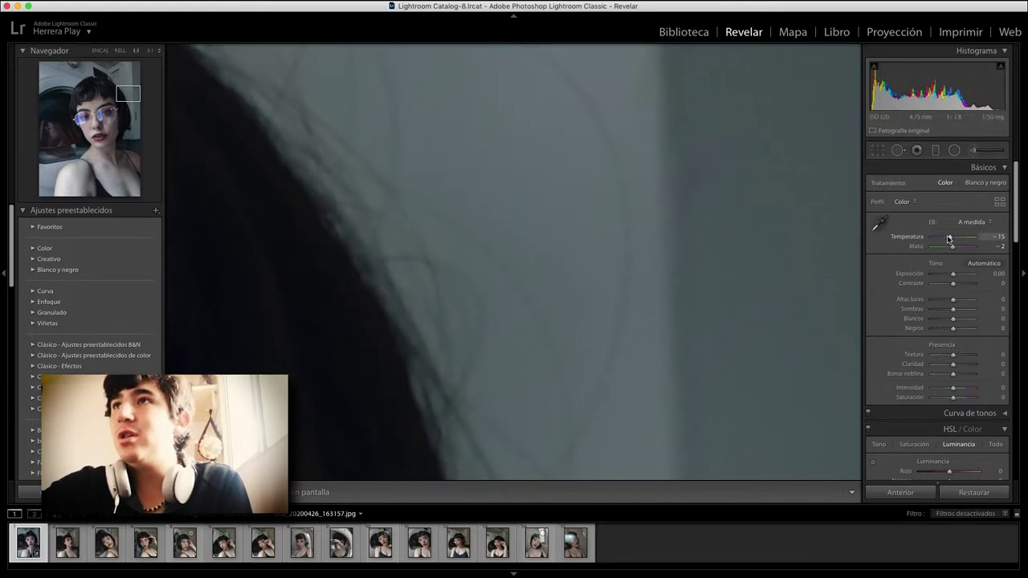
{"action": "left_click_drag", "start_coordinate": [949, 239], "coordinate": [945, 238]}
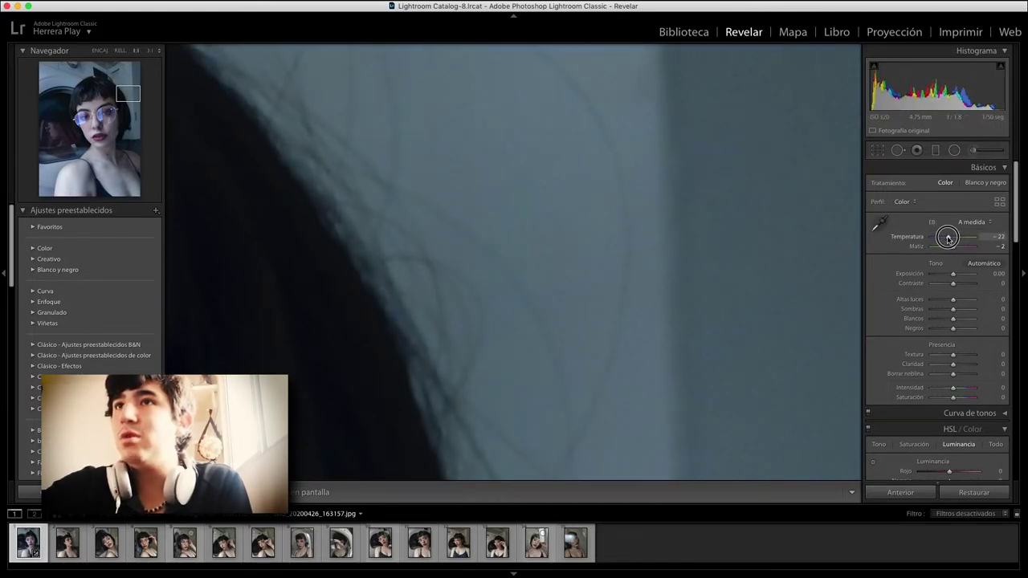
{"action": "left_click", "coordinate": [628, 268]}
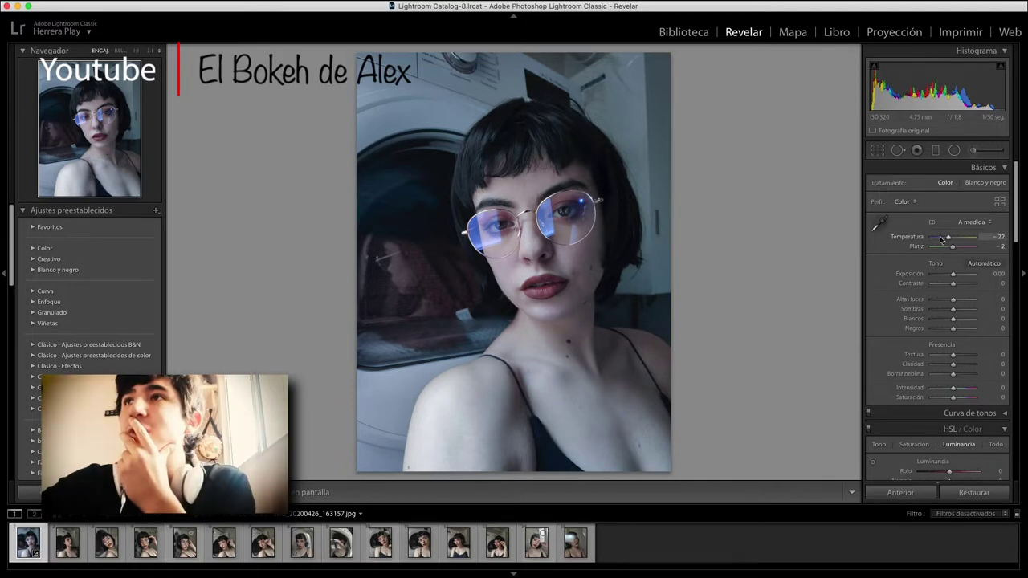
{"action": "left_click_drag", "start_coordinate": [948, 239], "coordinate": [946, 239]}
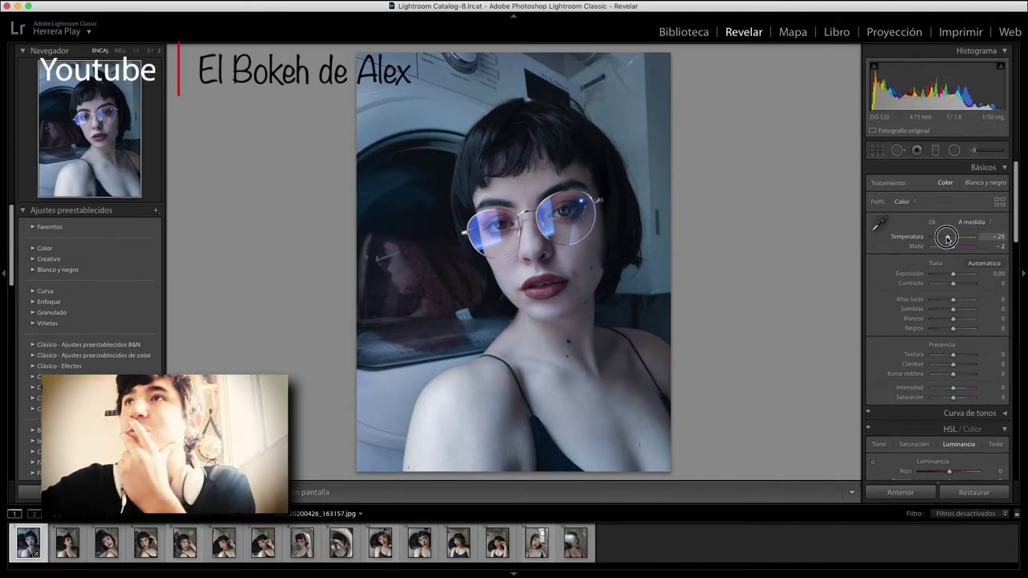
{"action": "left_click_drag", "start_coordinate": [948, 240], "coordinate": [951, 238]}
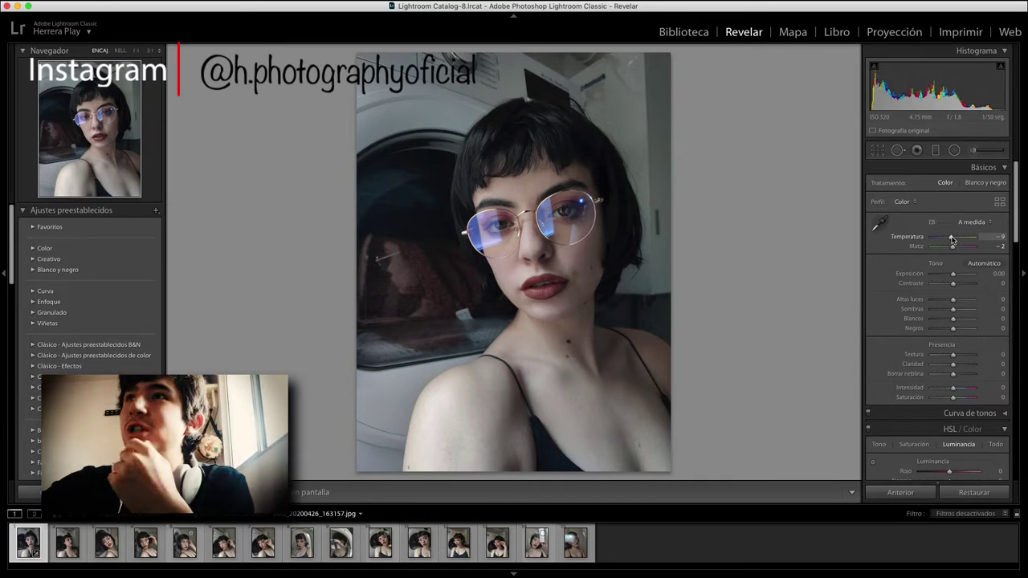
{"action": "left_click_drag", "start_coordinate": [951, 239], "coordinate": [957, 249]}
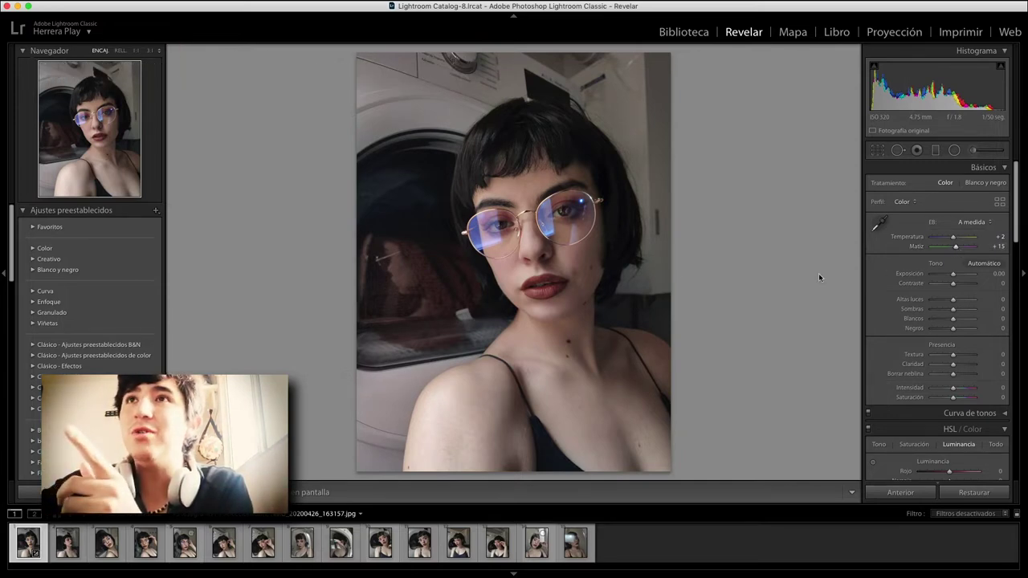
{"action": "left_click", "coordinate": [664, 391]}
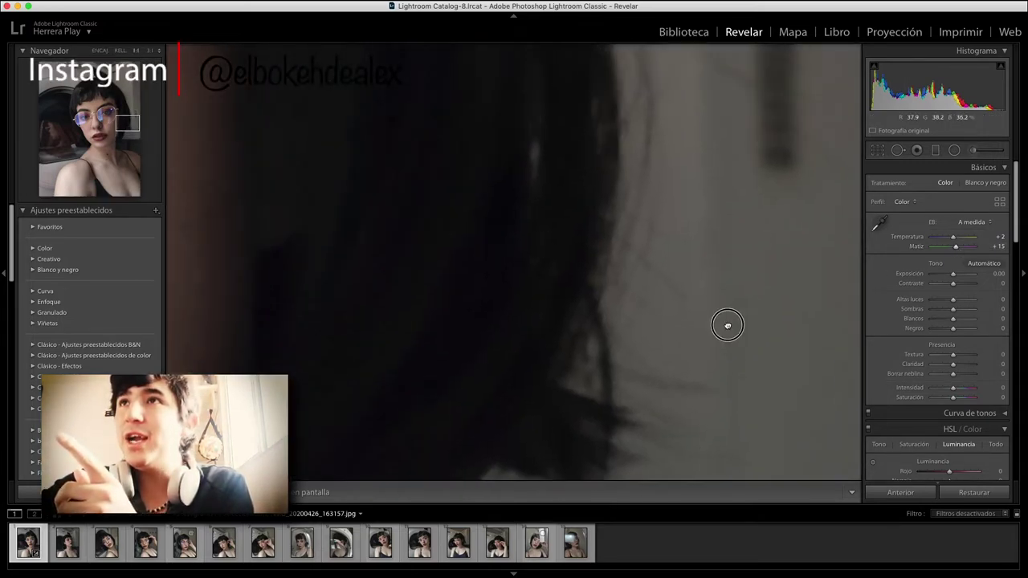
{"action": "left_click_drag", "start_coordinate": [663, 390], "coordinate": [709, 374]}
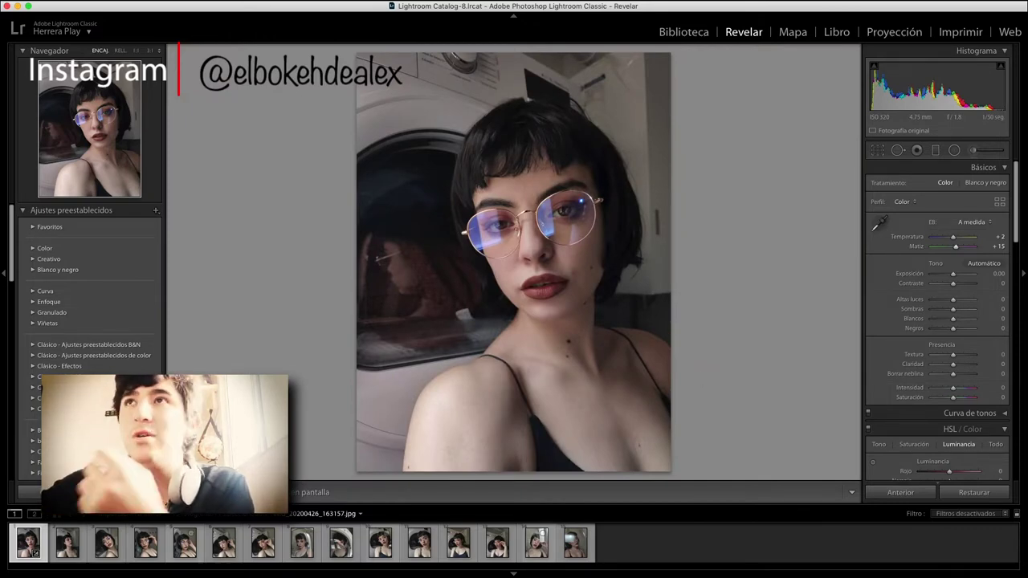
- Compare before and after versions, zooming in on the mouth, glasses and chest skin
{"action": "key", "text": "y"}
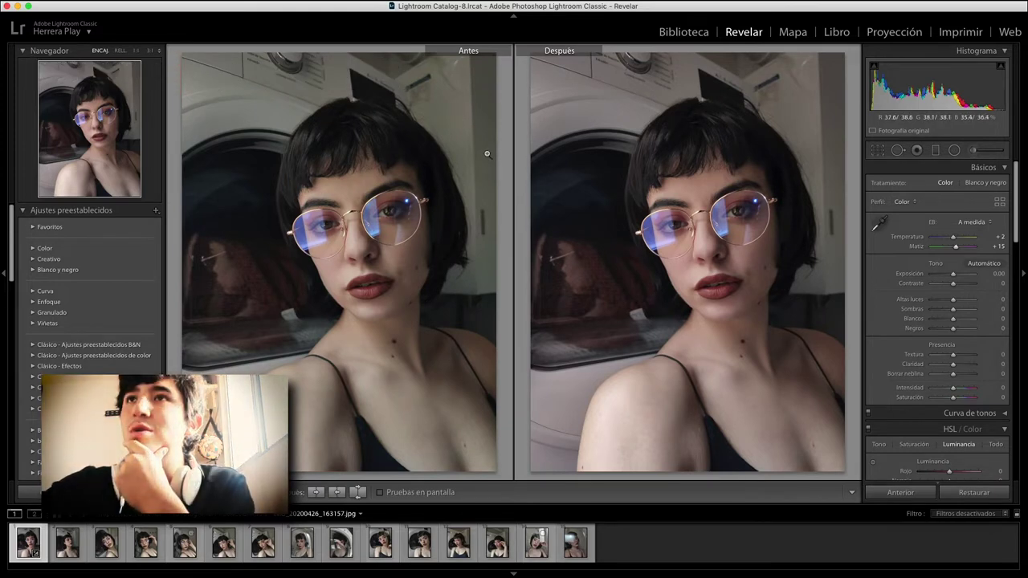
{"action": "left_click", "coordinate": [365, 279]}
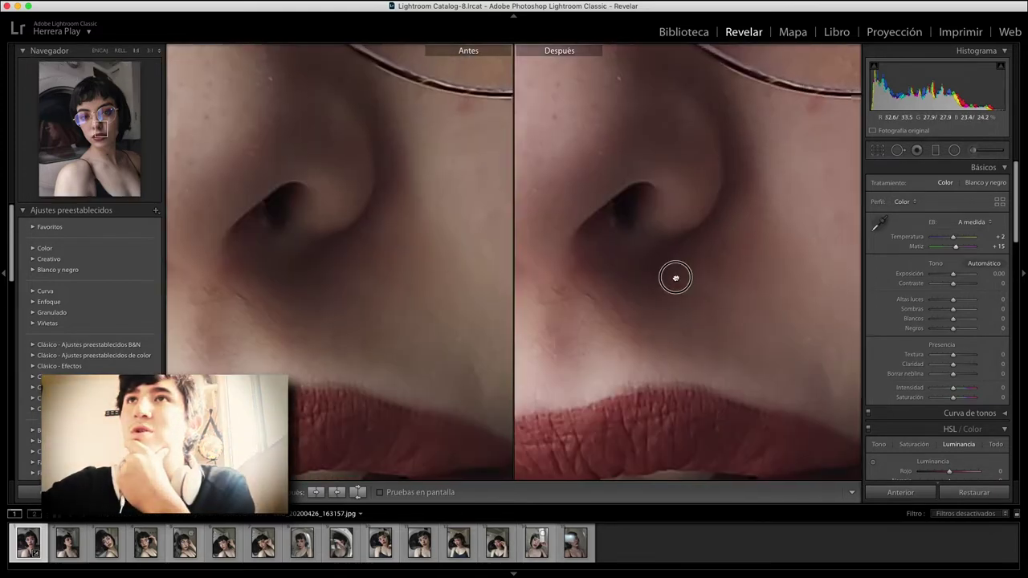
{"action": "left_click_drag", "start_coordinate": [622, 245], "coordinate": [672, 252]}
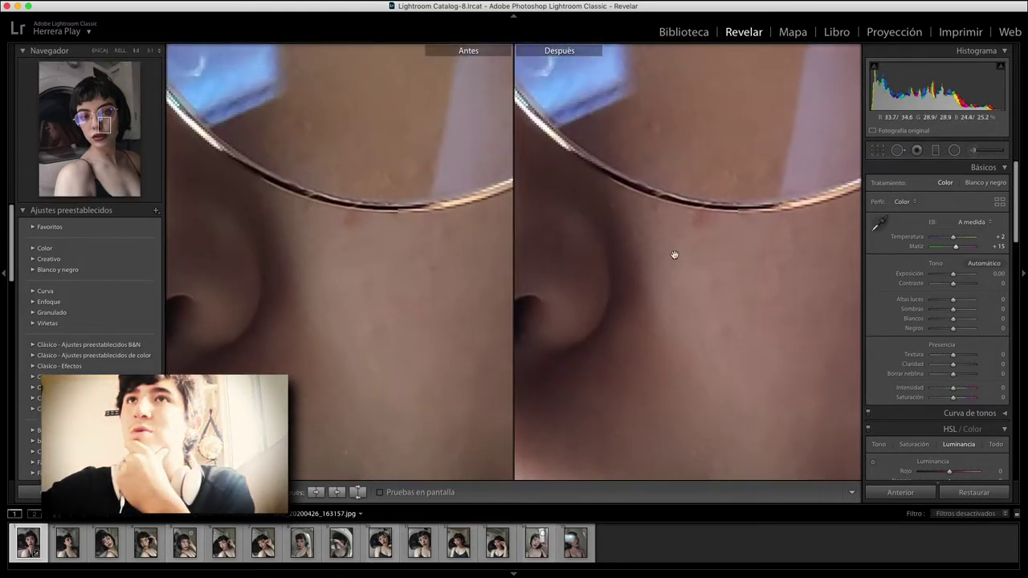
{"action": "left_click", "coordinate": [672, 252]}
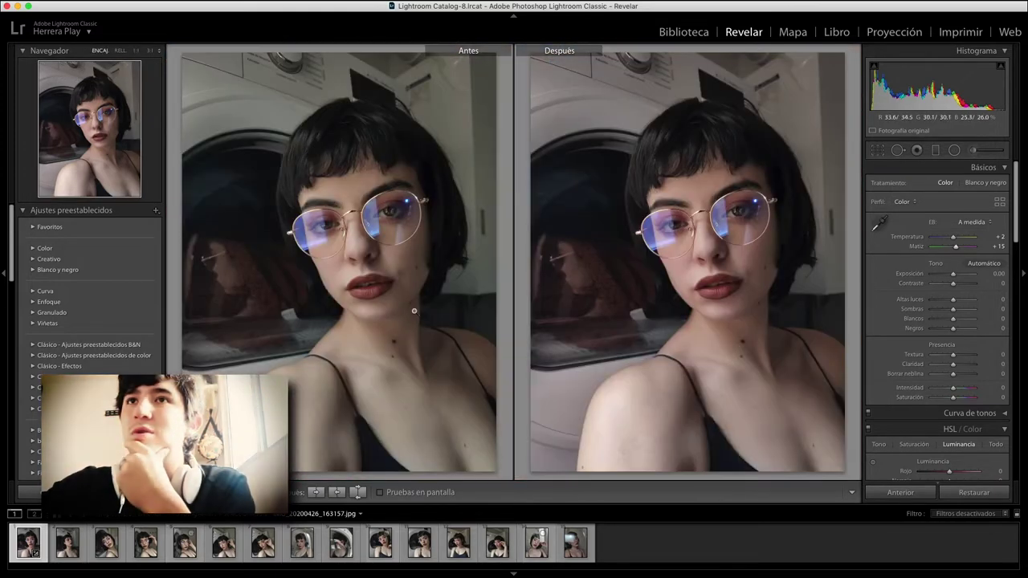
{"action": "left_click", "coordinate": [736, 339]}
{"action": "left_click_drag", "start_coordinate": [688, 367], "coordinate": [711, 268]}
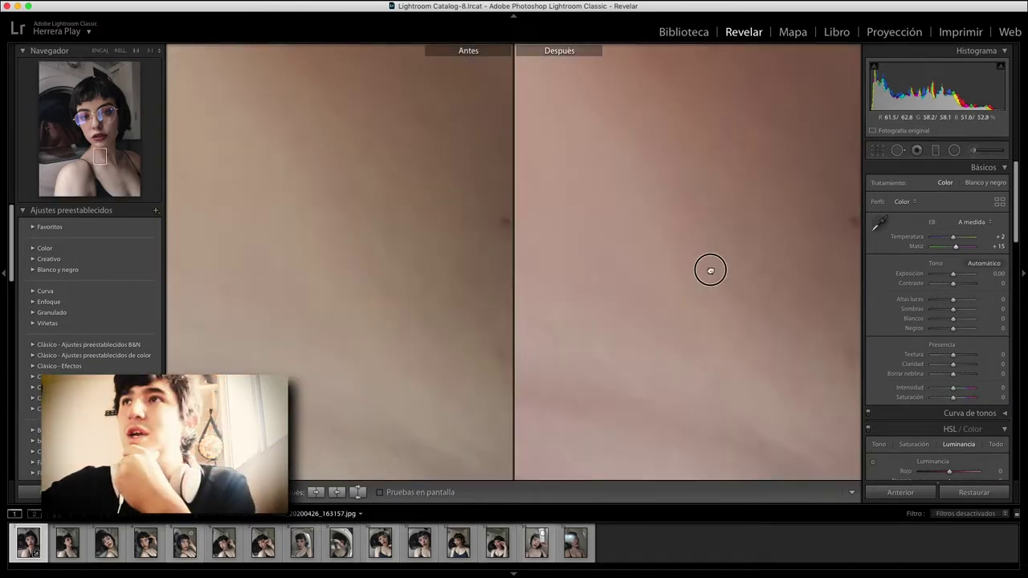
{"action": "left_click", "coordinate": [711, 269]}
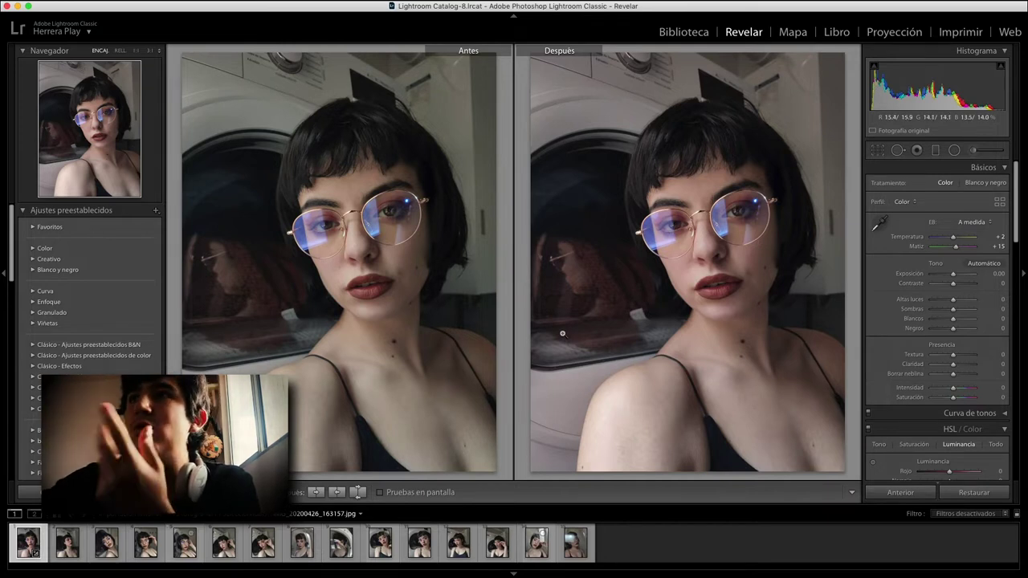
- Try Auto white balance, undo it to keep +2/+15, and leave the before/after view
{"action": "left_click", "coordinate": [970, 222]}
{"action": "left_click", "coordinate": [972, 213]}
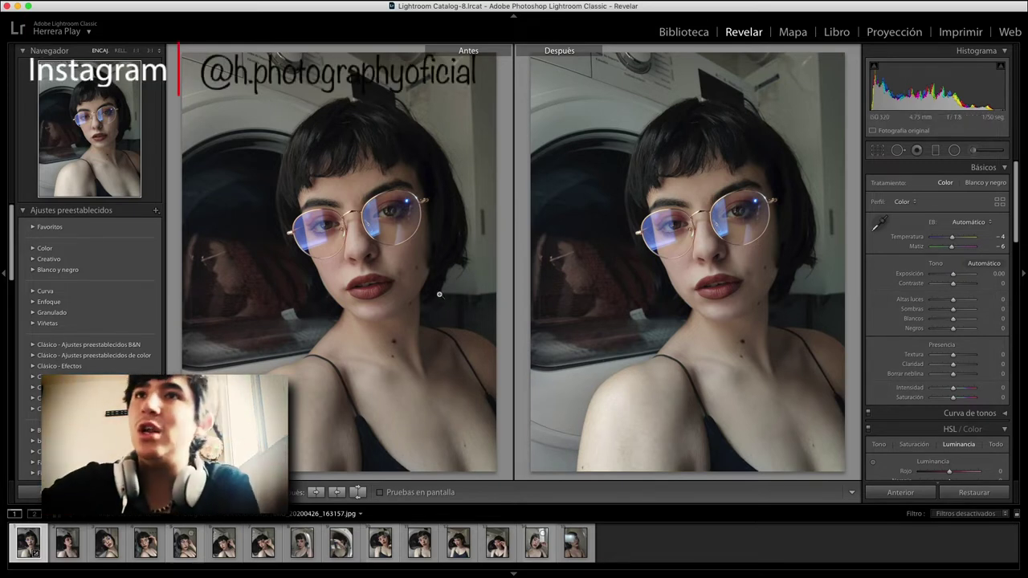
{"action": "key", "text": "super+z"}
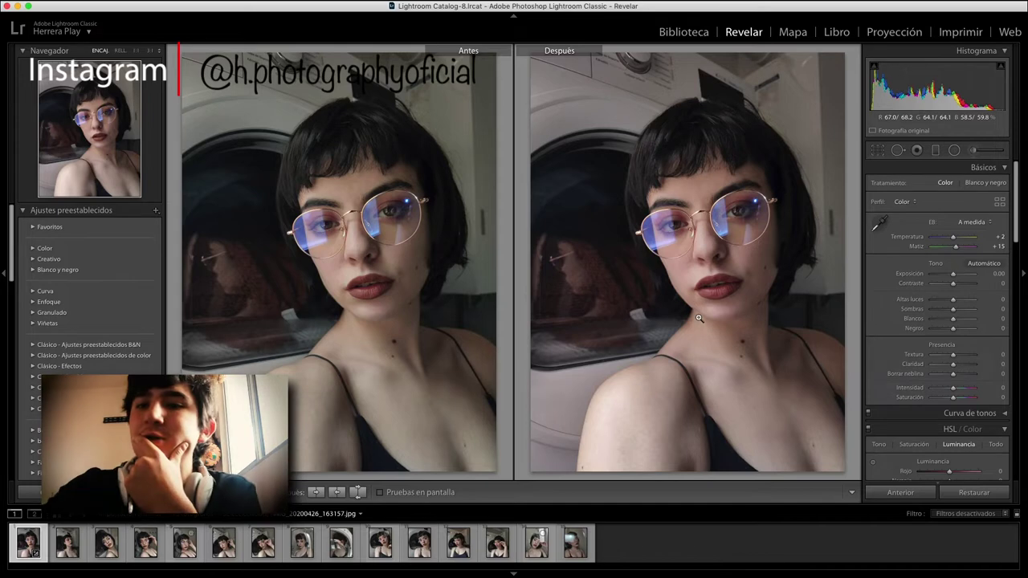
{"action": "key", "text": "y"}
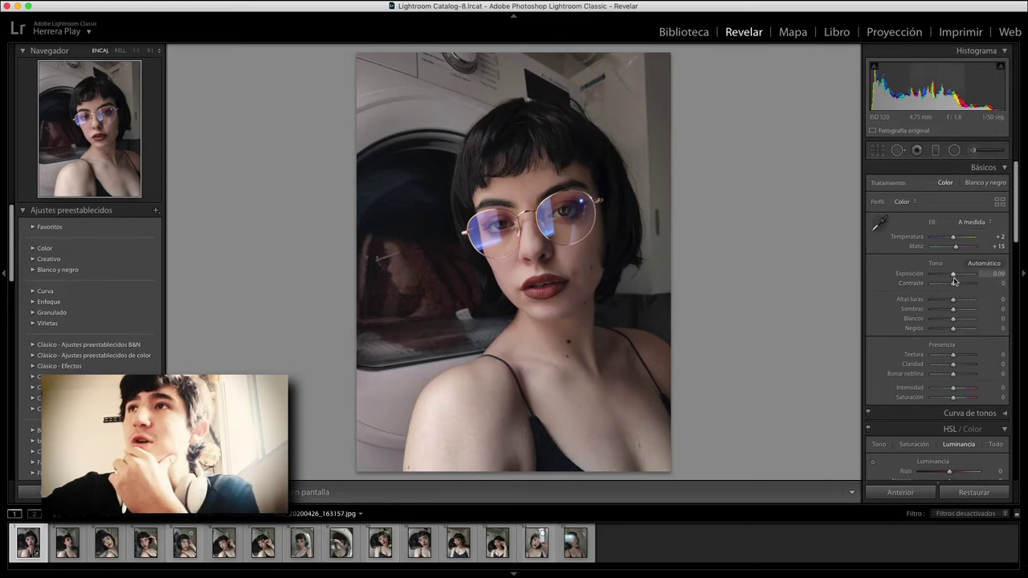
- After previewing extremes, settle Exposure at +0.55 and Contrast at -36 in Basic
{"action": "left_click_drag", "start_coordinate": [953, 274], "coordinate": [993, 272]}
{"action": "mouse_move", "coordinate": [951, 408]}
{"action": "left_mouse_down"}
{"action": "mouse_move", "coordinate": [800, 399]}
{"action": "mouse_move", "coordinate": [991, 270]}
{"action": "mouse_move", "coordinate": [897, 267]}
{"action": "mouse_move", "coordinate": [1009, 281]}
{"action": "mouse_move", "coordinate": [929, 271]}
{"action": "mouse_move", "coordinate": [1010, 280]}
{"action": "mouse_move", "coordinate": [957, 276]}
{"action": "left_mouse_up"}
{"action": "mouse_move", "coordinate": [953, 277]}
{"action": "left_mouse_down"}
{"action": "mouse_move", "coordinate": [926, 289]}
{"action": "mouse_move", "coordinate": [981, 287]}
{"action": "mouse_move", "coordinate": [917, 301]}
{"action": "left_mouse_up"}
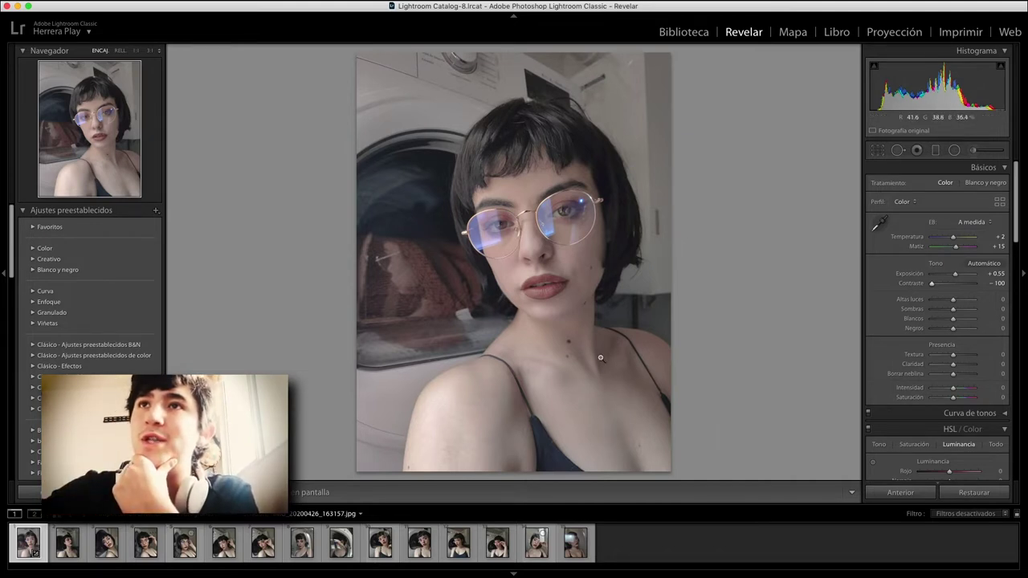
{"action": "left_click", "coordinate": [972, 283]}
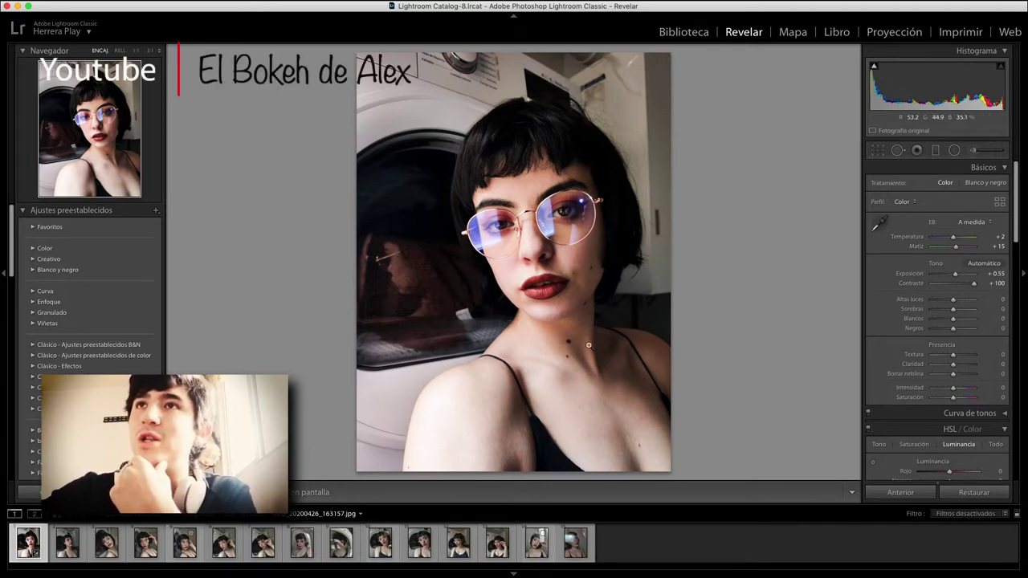
{"action": "left_click", "coordinate": [962, 285]}
{"action": "left_click_drag", "start_coordinate": [957, 284], "coordinate": [941, 287]}
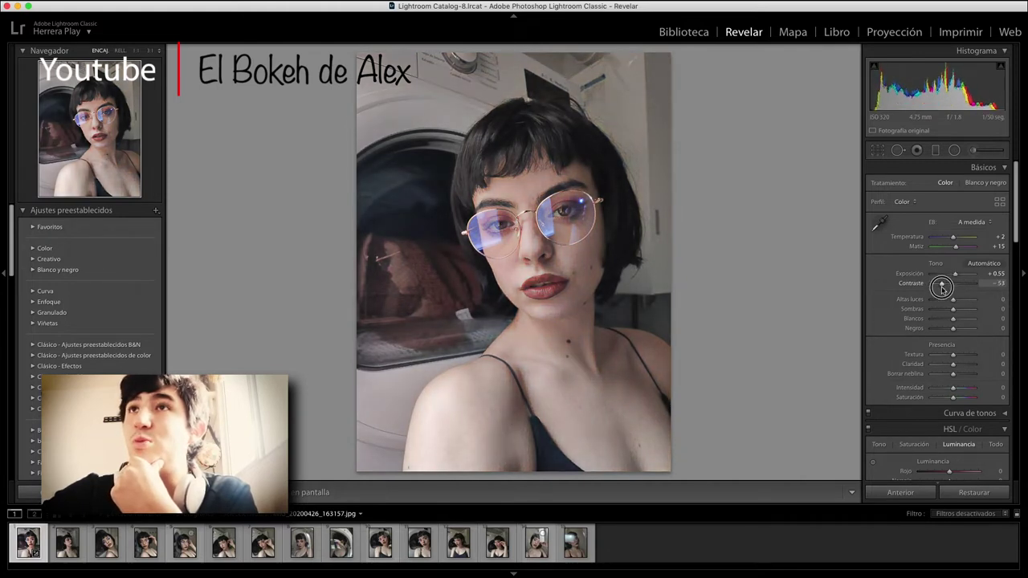
{"action": "left_click_drag", "start_coordinate": [941, 287], "coordinate": [945, 288]}
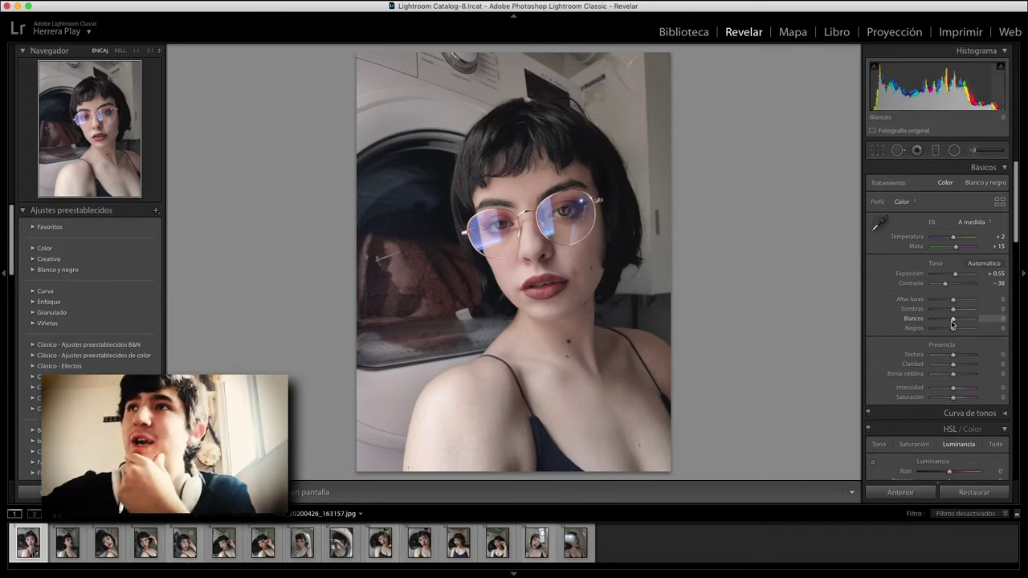
- Test Highlights values from -68 to +100, set Shadows to -5, and reset Highlights to 0
{"action": "left_click_drag", "start_coordinate": [951, 300], "coordinate": [948, 302]}
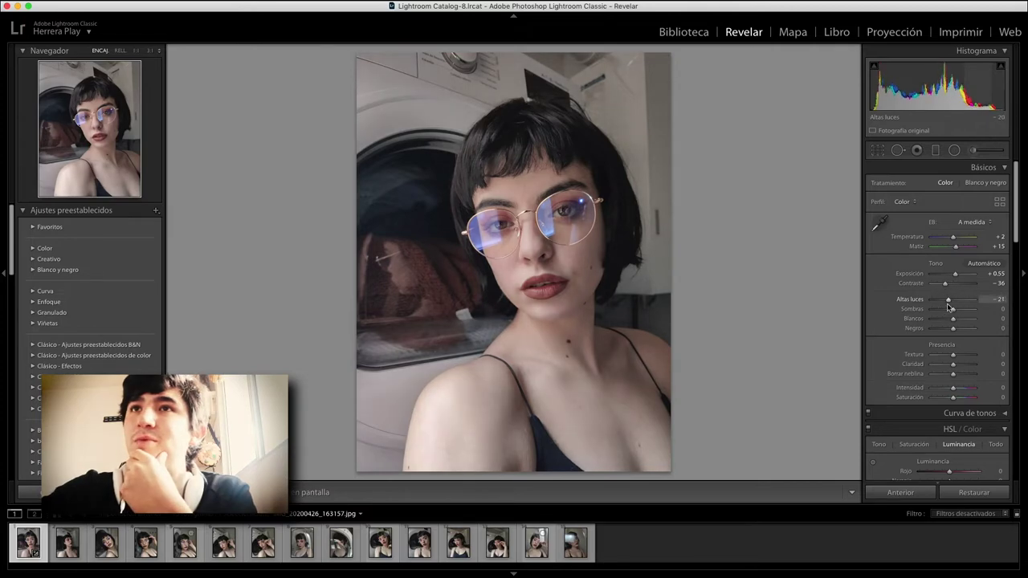
{"action": "left_click_drag", "start_coordinate": [950, 304], "coordinate": [940, 303]}
{"action": "left_click", "coordinate": [439, 411]}
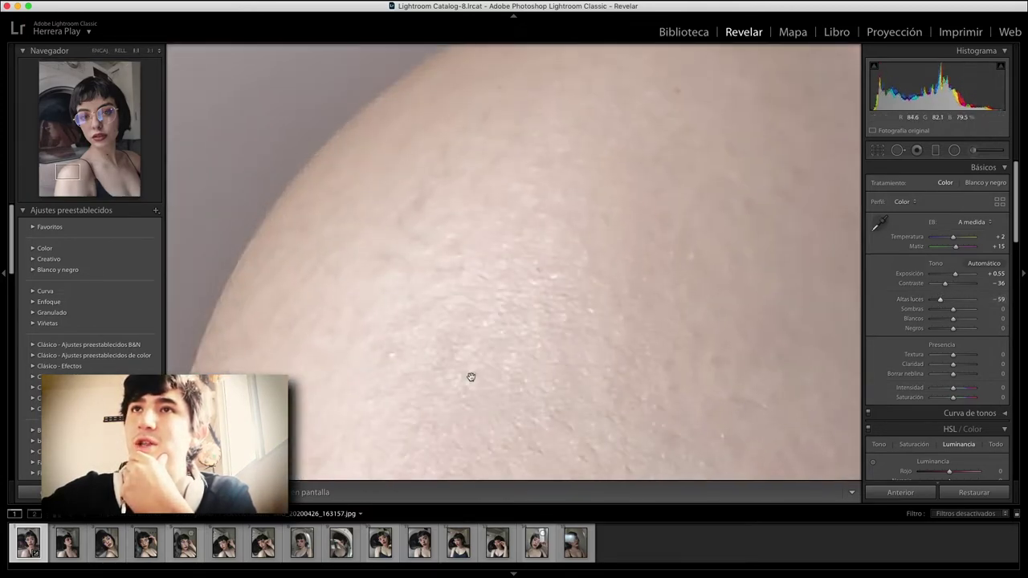
{"action": "left_click", "coordinate": [522, 391]}
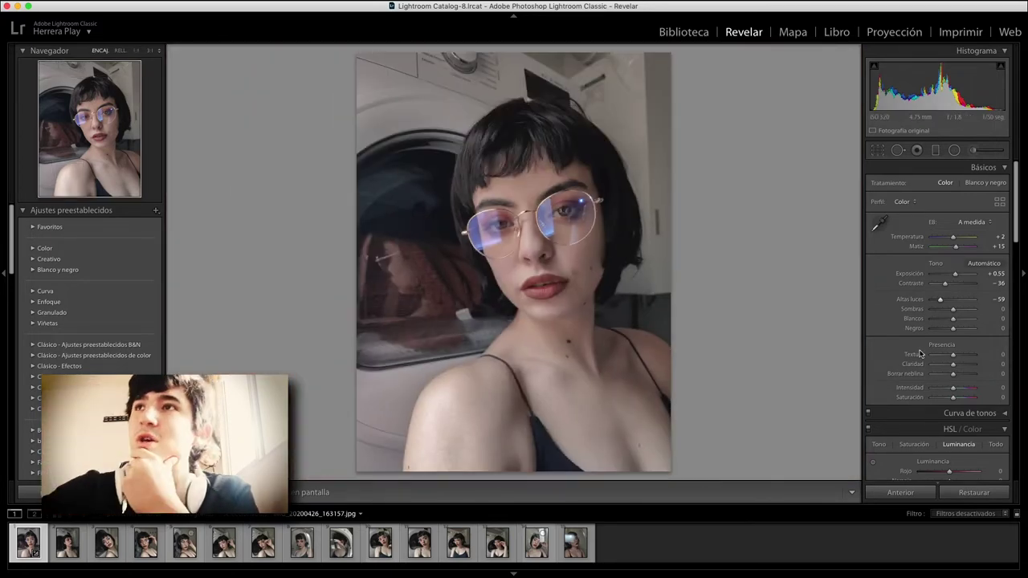
{"action": "left_click_drag", "start_coordinate": [968, 300], "coordinate": [967, 319]}
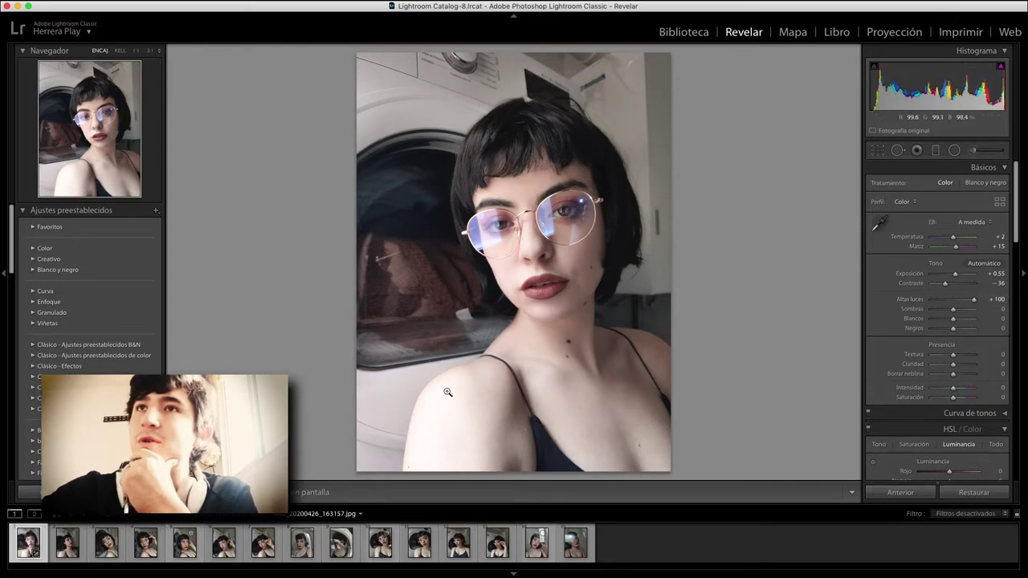
{"action": "left_click_drag", "start_coordinate": [973, 299], "coordinate": [938, 303]}
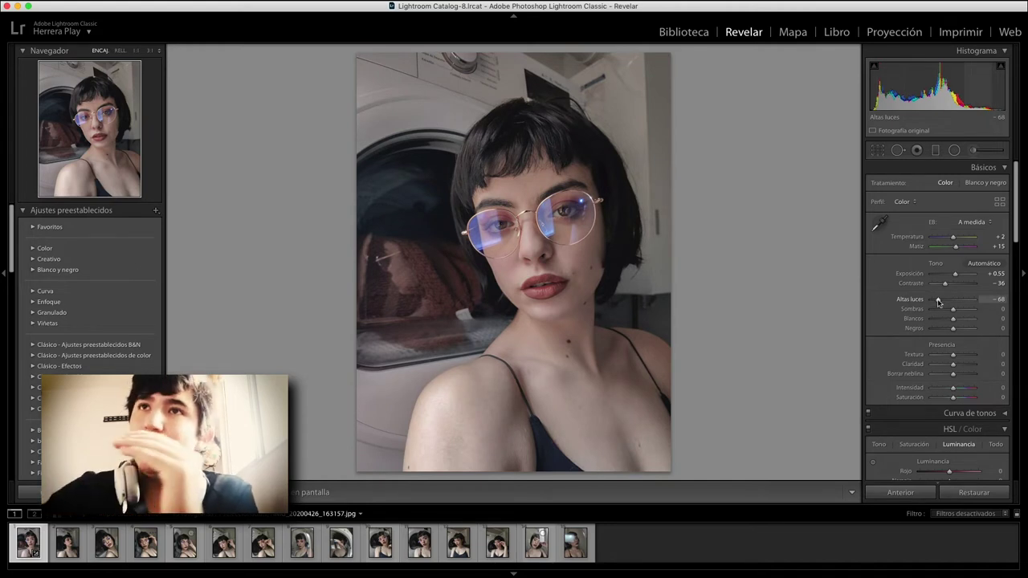
{"action": "left_click_drag", "start_coordinate": [954, 310], "coordinate": [955, 313]}
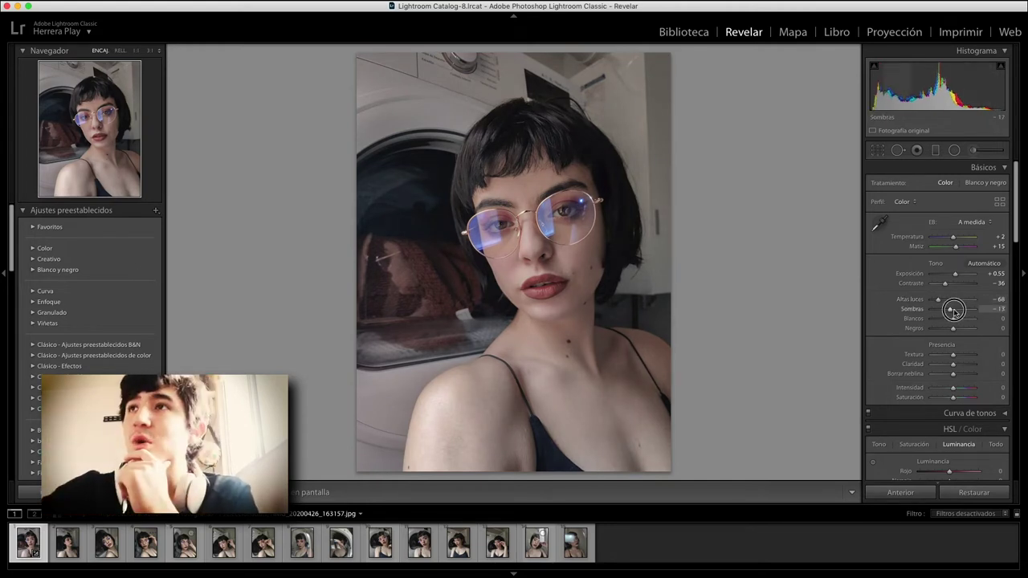
{"action": "double_click", "coordinate": [936, 299]}
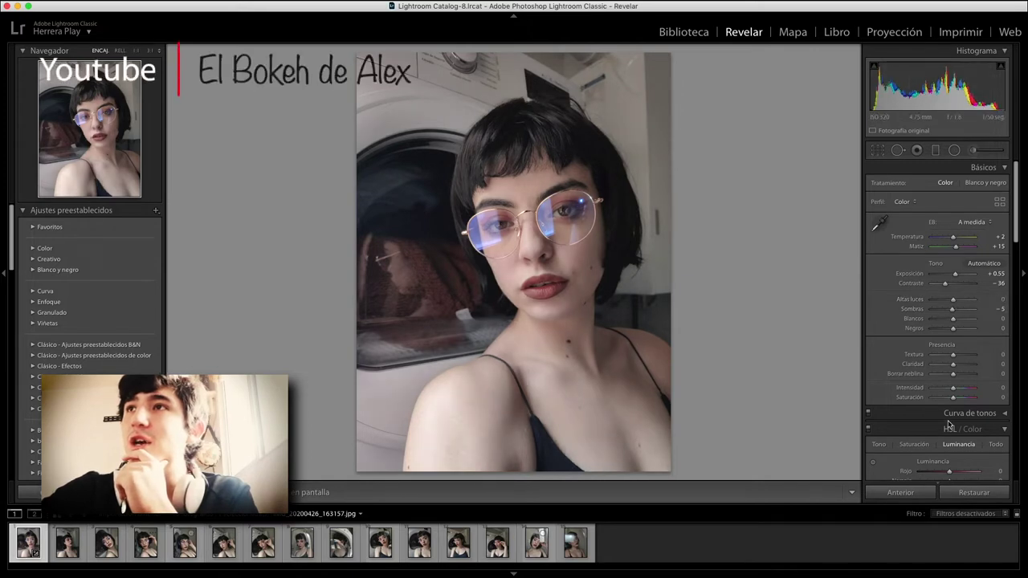
- Expand the Tone Curve and bend it into an S-shape, with Darks +21 and Shadows -26
{"action": "scroll", "coordinate": [949, 336], "scroll_direction": "down", "scroll_amount": 5}
{"action": "left_click", "coordinate": [967, 222]}
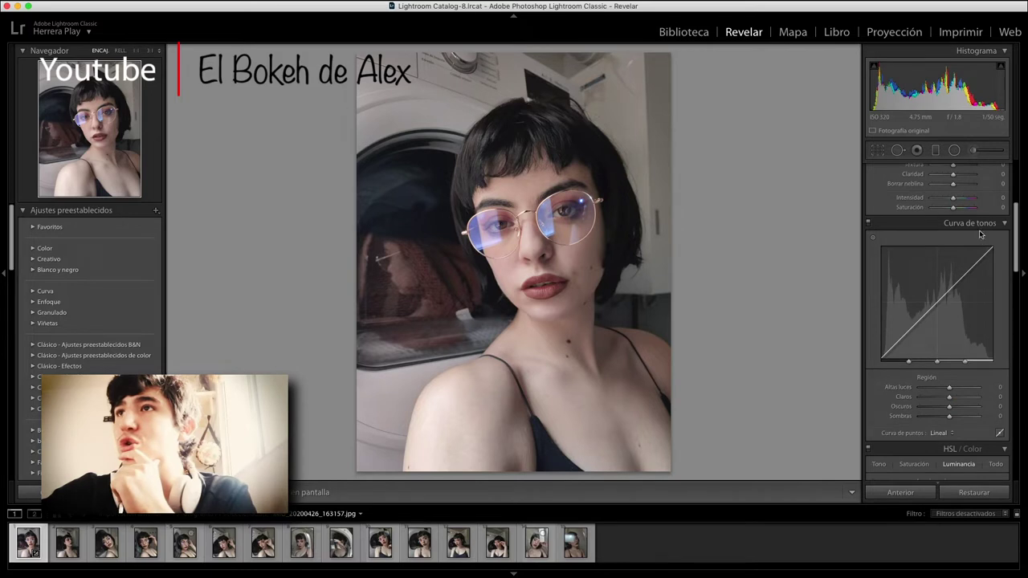
{"action": "scroll", "coordinate": [962, 345], "scroll_direction": "up", "scroll_amount": 5}
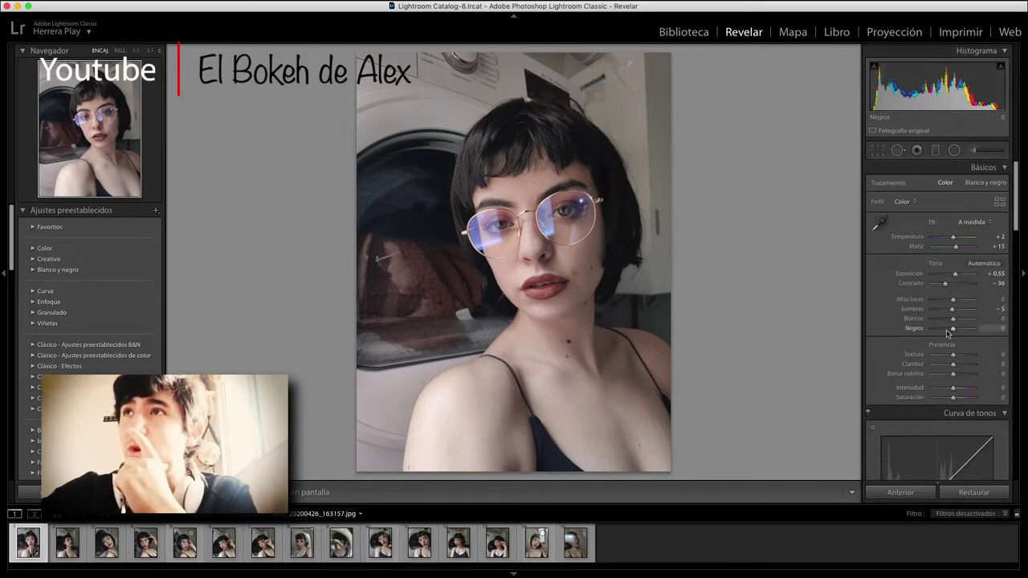
{"action": "scroll", "coordinate": [961, 391], "scroll_direction": "down", "scroll_amount": 5}
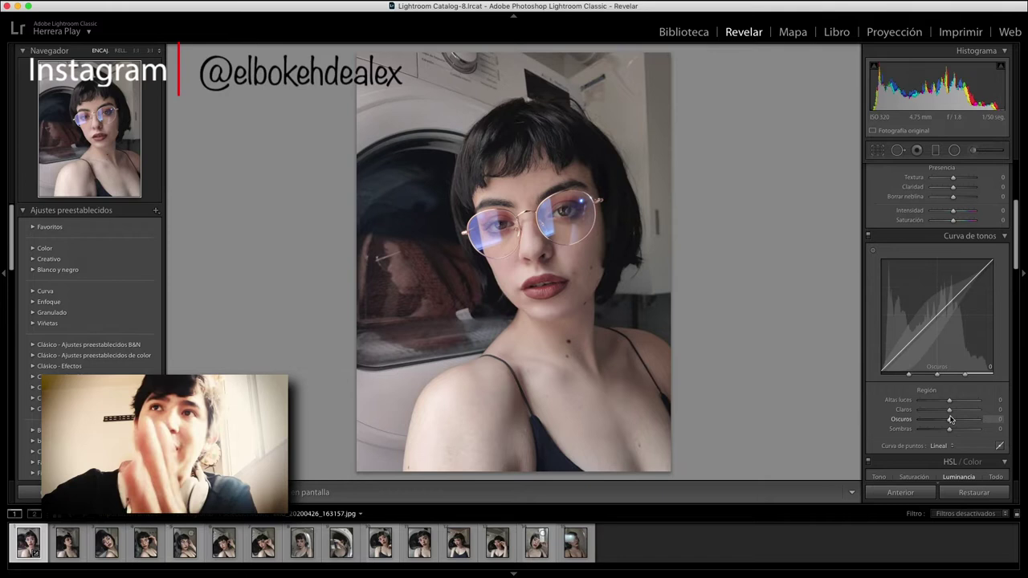
{"action": "left_click_drag", "start_coordinate": [908, 374], "coordinate": [913, 374]}
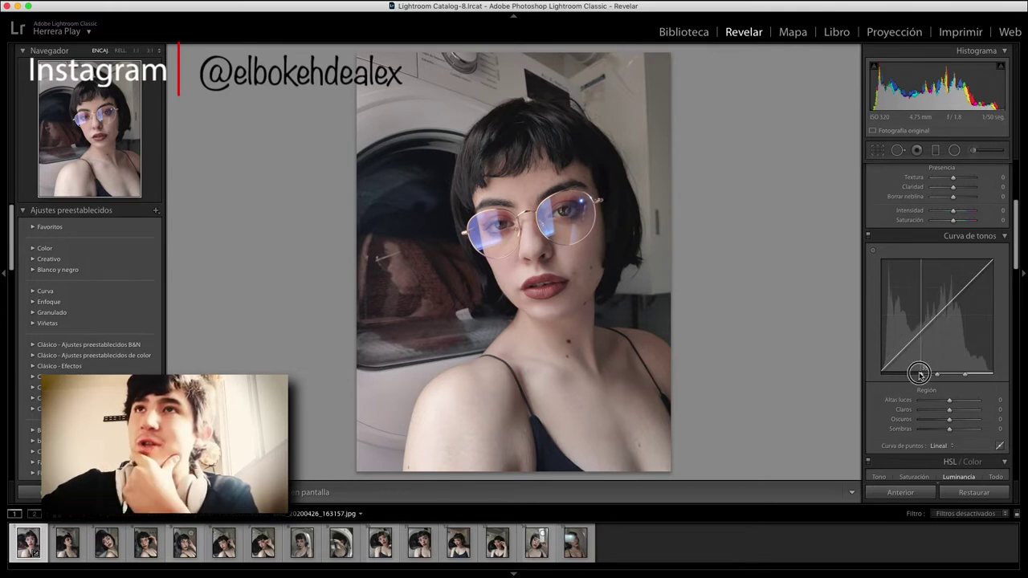
{"action": "left_click_drag", "start_coordinate": [912, 342], "coordinate": [912, 323]}
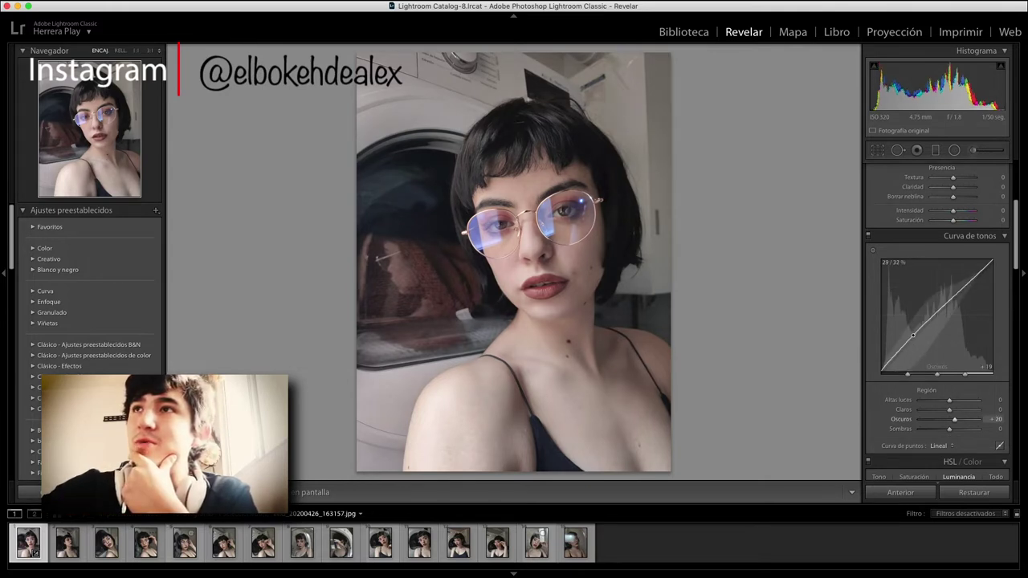
{"action": "mouse_move", "coordinate": [951, 291]}
{"action": "left_mouse_down"}
{"action": "mouse_move", "coordinate": [952, 303]}
{"action": "mouse_move", "coordinate": [978, 270]}
{"action": "mouse_move", "coordinate": [980, 283]}
{"action": "left_mouse_up"}
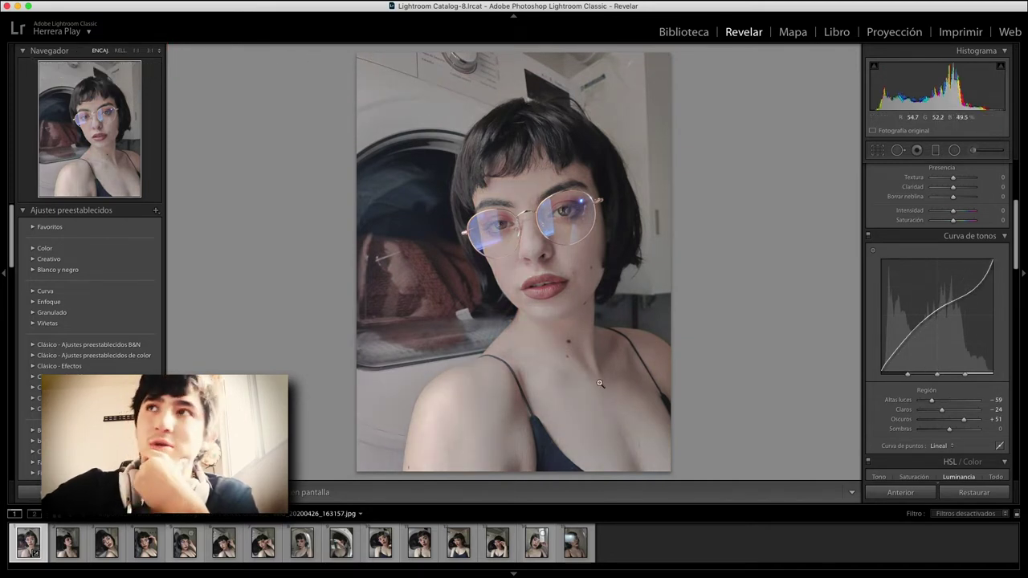
{"action": "left_click_drag", "start_coordinate": [905, 334], "coordinate": [905, 340]}
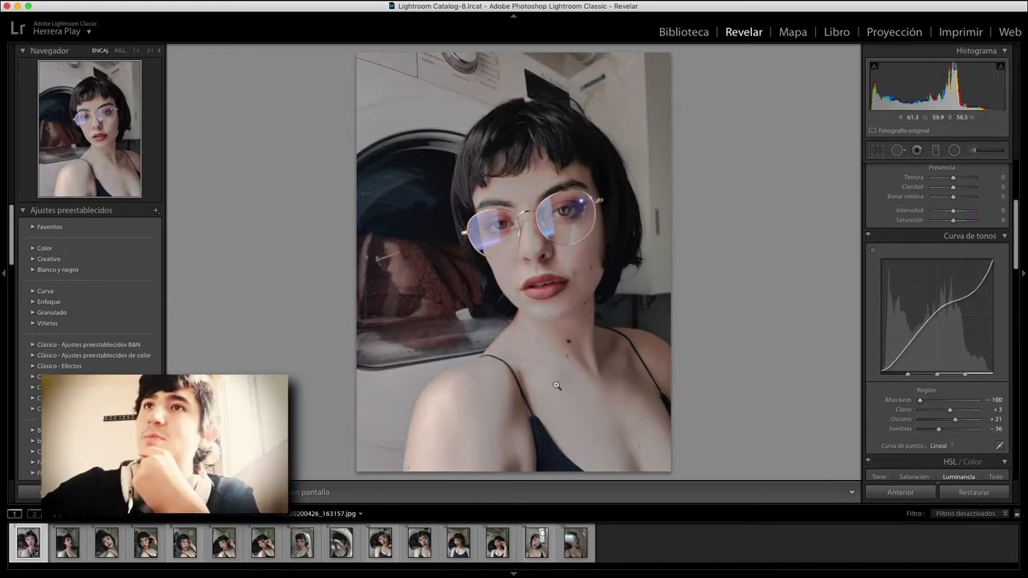
- Raise the curve's Highlights to +70 and lower Lights to -7, checking the lips up close
{"action": "left_click", "coordinate": [587, 415]}
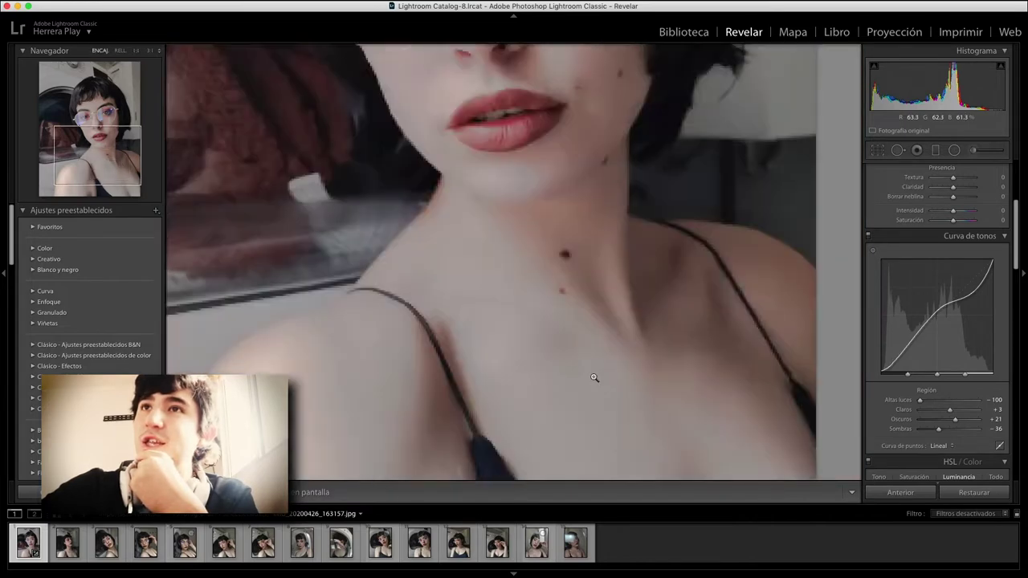
{"action": "left_click", "coordinate": [594, 377]}
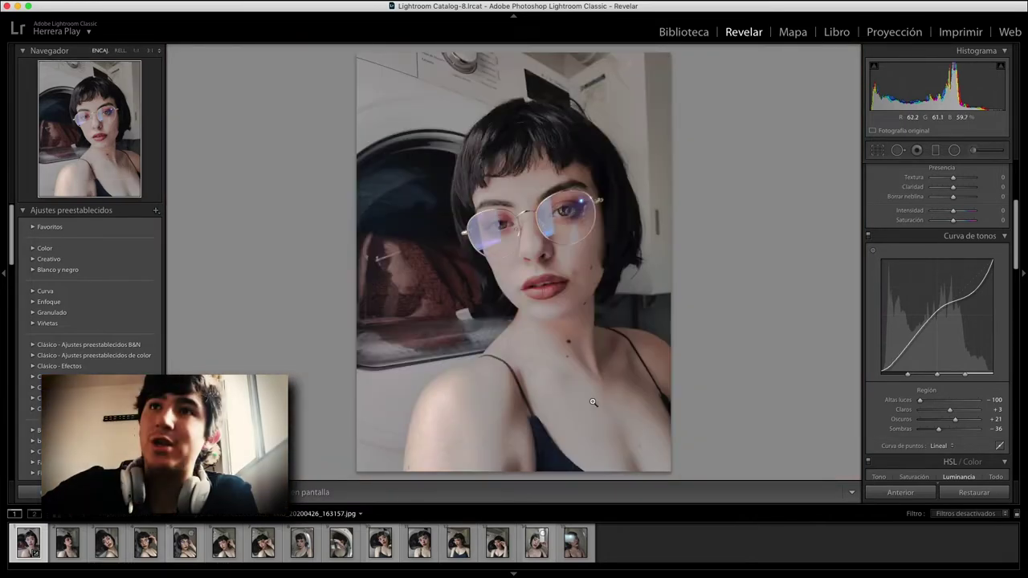
{"action": "left_click_drag", "start_coordinate": [976, 291], "coordinate": [976, 271]}
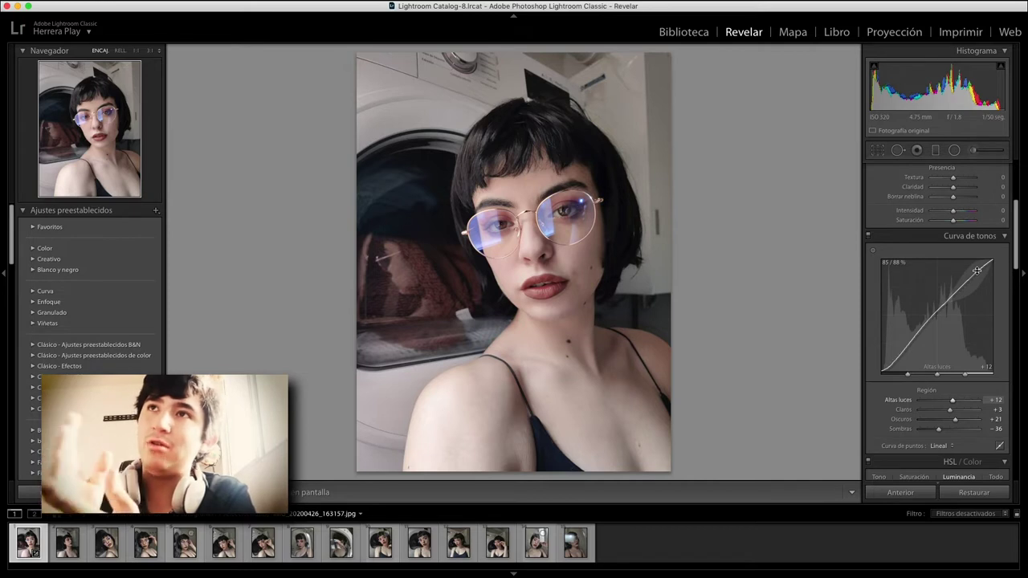
{"action": "mouse_move", "coordinate": [950, 410]}
{"action": "left_mouse_down"}
{"action": "mouse_move", "coordinate": [968, 400]}
{"action": "mouse_move", "coordinate": [916, 399]}
{"action": "left_mouse_up"}
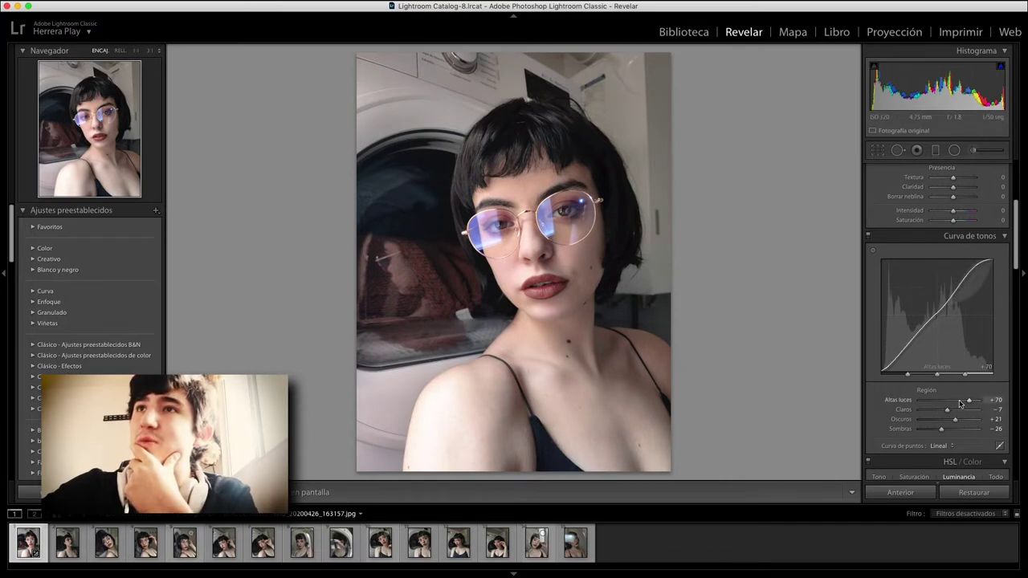
{"action": "double_click", "coordinate": [916, 399]}
{"action": "scroll", "coordinate": [960, 370], "scroll_direction": "up", "scroll_amount": 5}
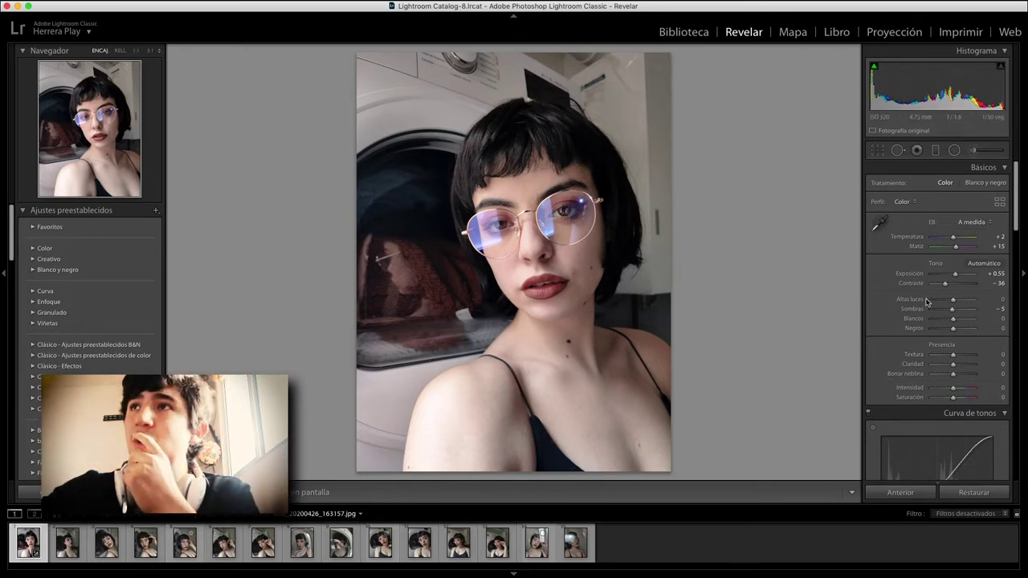
- Set Highlights +7, Shadows -24, Whites -34, Blacks -11, Dehaze +7 and Texture +100
{"action": "left_click_drag", "start_coordinate": [952, 299], "coordinate": [939, 300]}
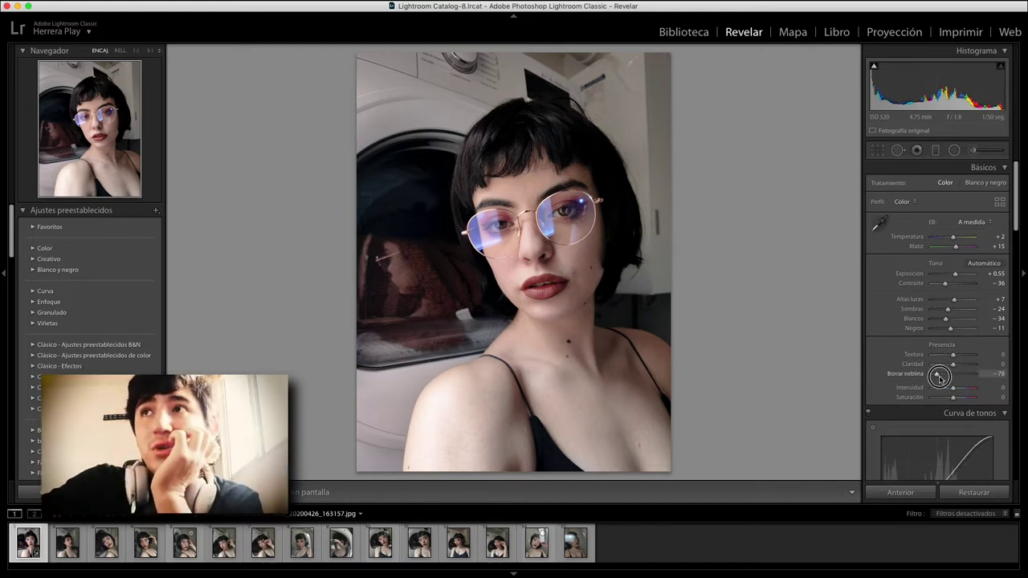
{"action": "mouse_move", "coordinate": [938, 376]}
{"action": "left_mouse_down"}
{"action": "mouse_move", "coordinate": [989, 376]}
{"action": "mouse_move", "coordinate": [942, 375]}
{"action": "mouse_move", "coordinate": [956, 375]}
{"action": "left_mouse_up"}
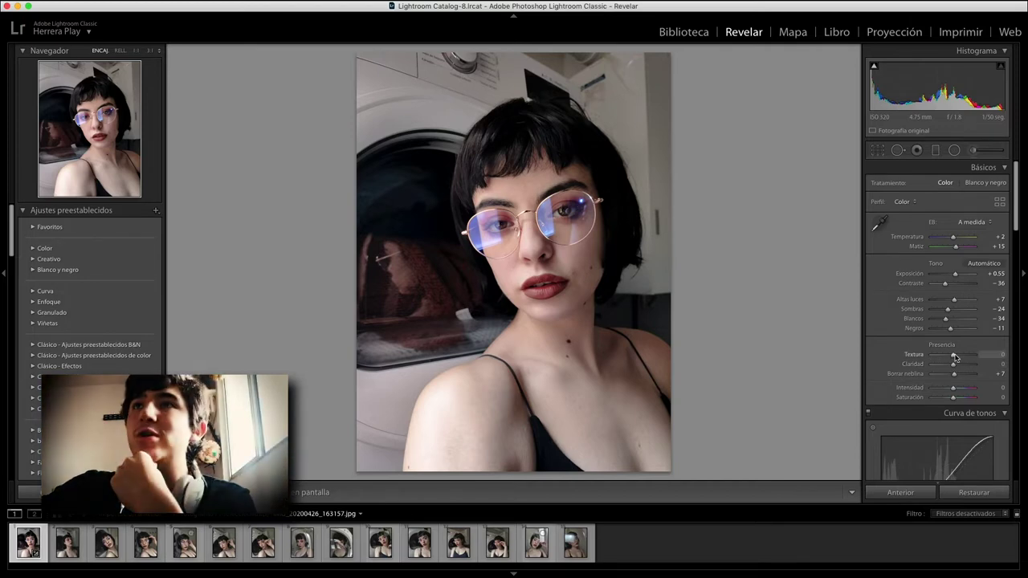
{"action": "left_click_drag", "start_coordinate": [952, 354], "coordinate": [987, 355]}
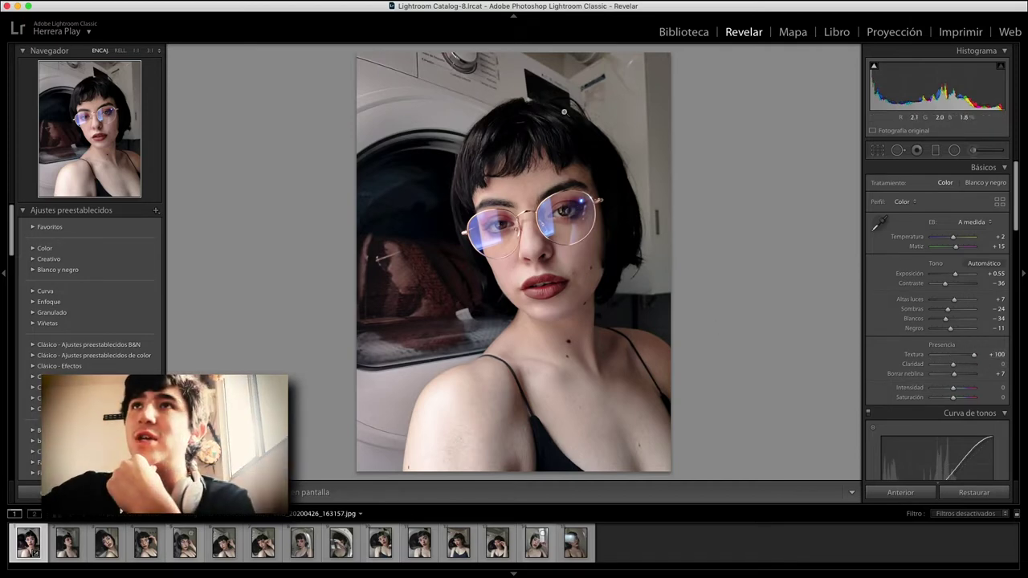
- Test Texture while inspecting the hair, background and lips at 1:1, settling at +20
{"action": "left_click", "coordinate": [564, 111]}
{"action": "mouse_move", "coordinate": [581, 97]}
{"action": "left_mouse_down"}
{"action": "mouse_move", "coordinate": [515, 377]}
{"action": "mouse_move", "coordinate": [607, 329]}
{"action": "left_mouse_up"}
{"action": "left_click_drag", "start_coordinate": [608, 330], "coordinate": [619, 291]}
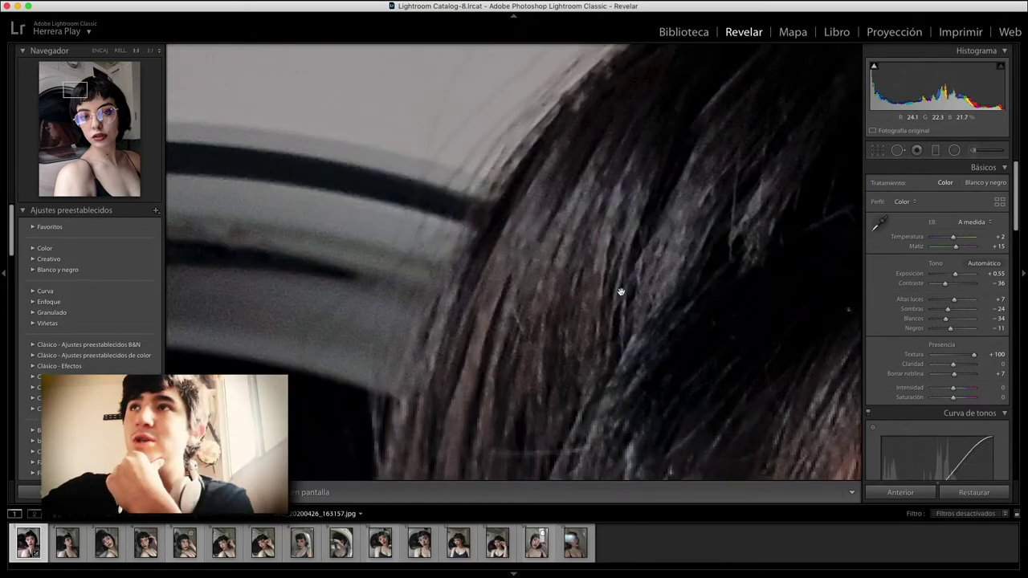
{"action": "left_click_drag", "start_coordinate": [953, 361], "coordinate": [920, 358]}
{"action": "left_click", "coordinate": [621, 410]}
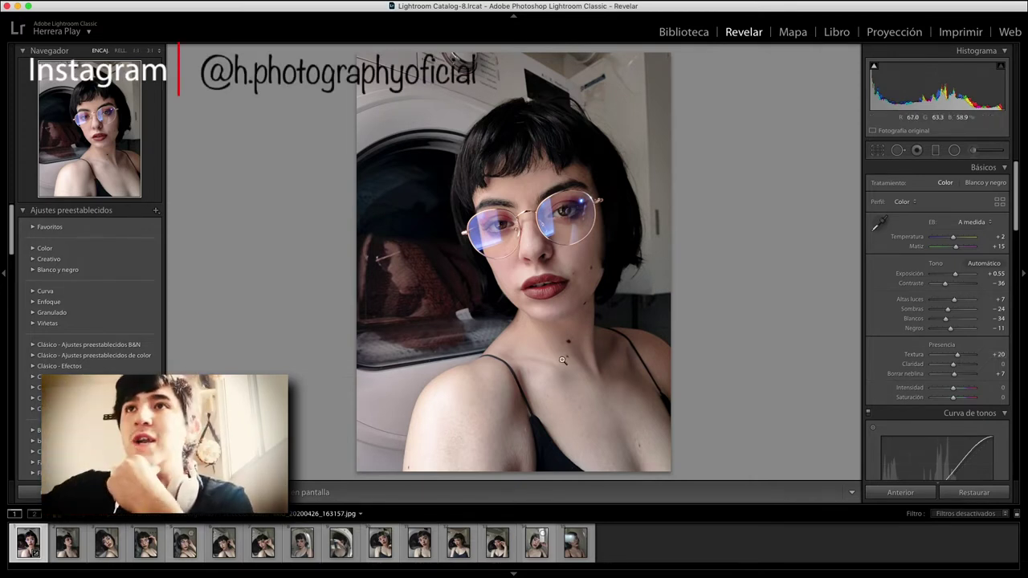
{"action": "left_click", "coordinate": [560, 325]}
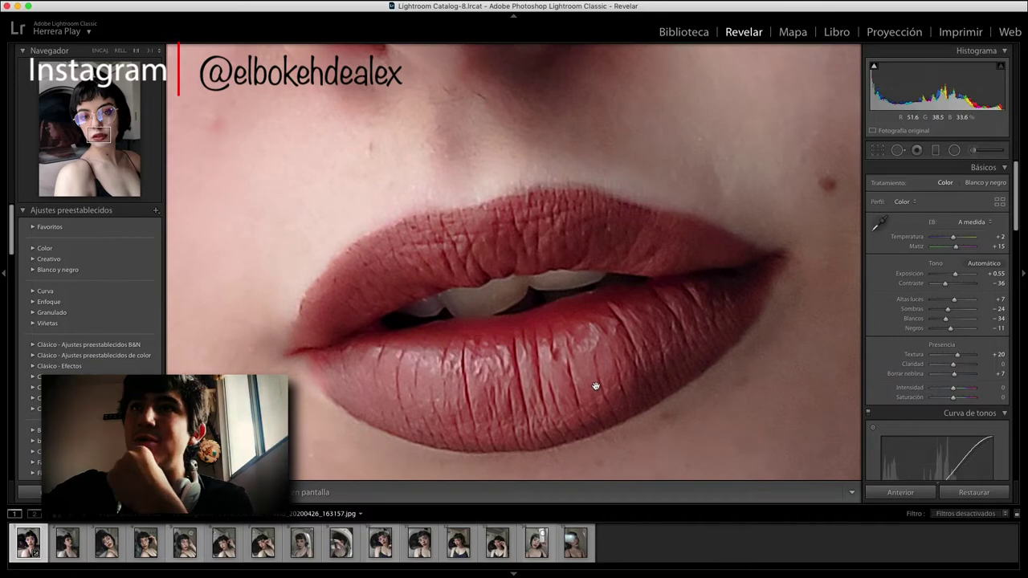
{"action": "left_click", "coordinate": [601, 391]}
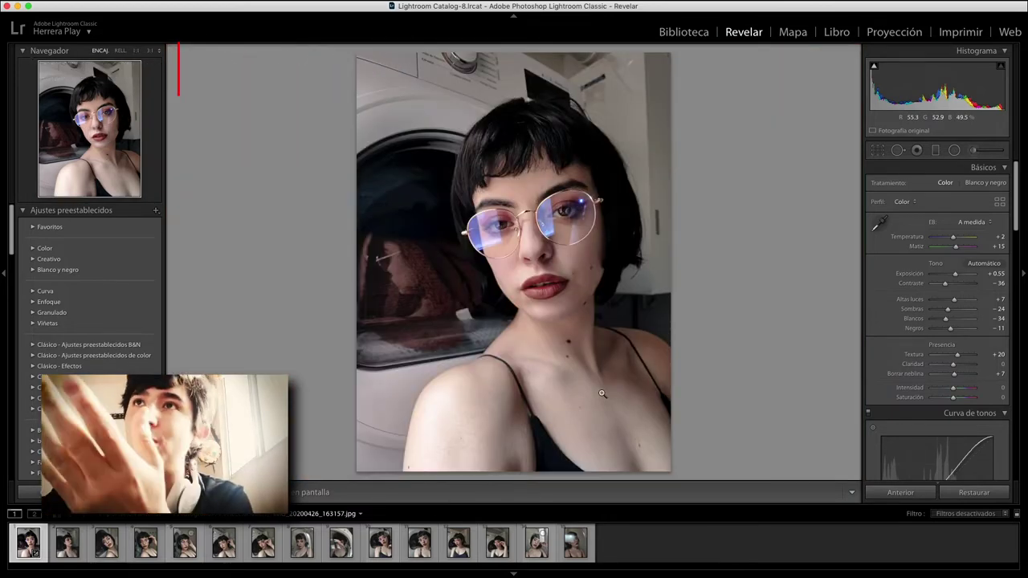
{"action": "left_click", "coordinate": [563, 284]}
- Reset Texture, then set Texture to +71 and Clarity to +17
{"action": "double_click", "coordinate": [1002, 354]}
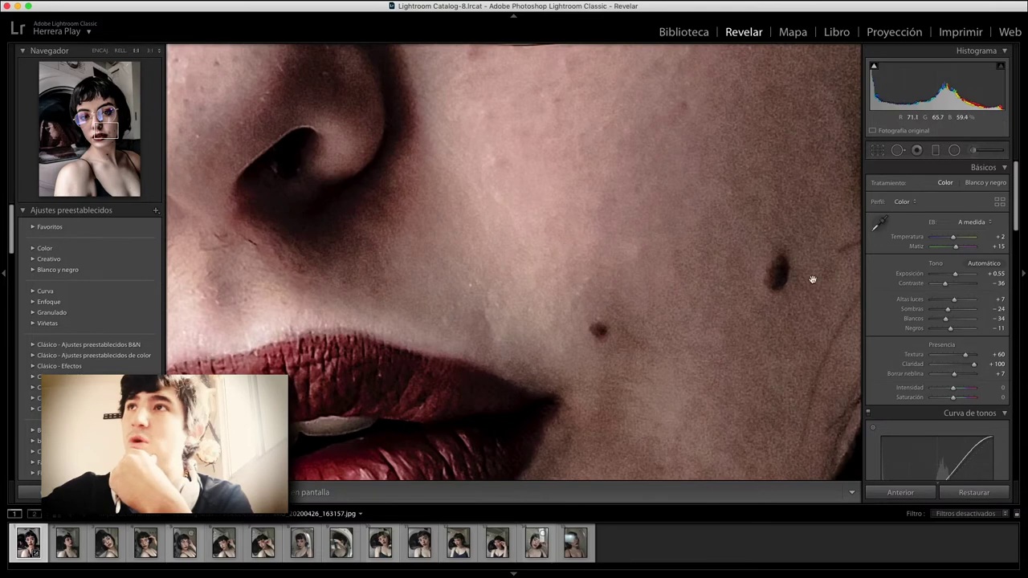
{"action": "left_click", "coordinate": [954, 357]}
{"action": "mouse_move", "coordinate": [949, 357]}
{"action": "left_mouse_down"}
{"action": "mouse_move", "coordinate": [937, 357]}
{"action": "mouse_move", "coordinate": [954, 354]}
{"action": "left_mouse_up"}
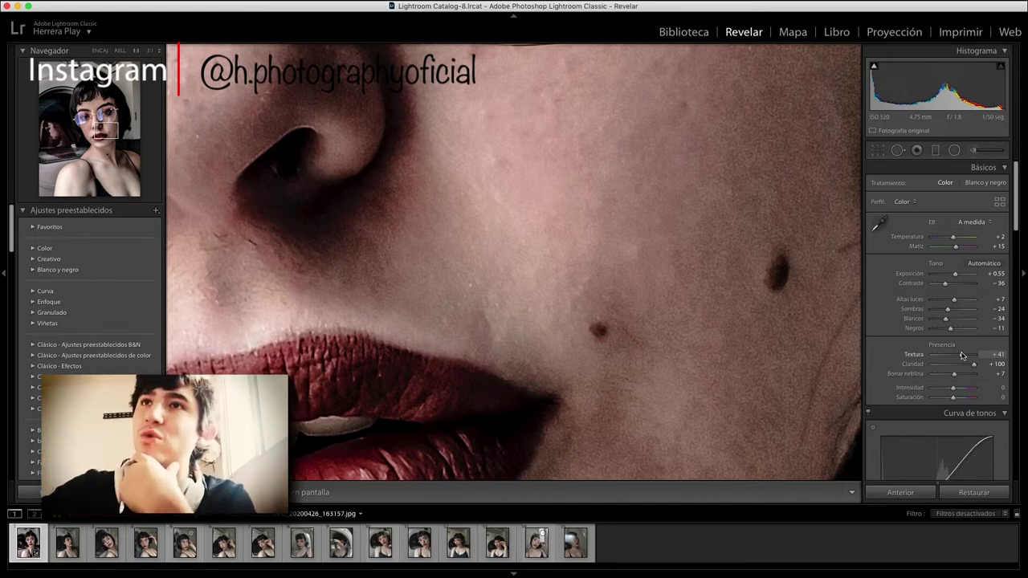
{"action": "left_click_drag", "start_coordinate": [963, 367], "coordinate": [956, 364]}
{"action": "left_click", "coordinate": [643, 417]}
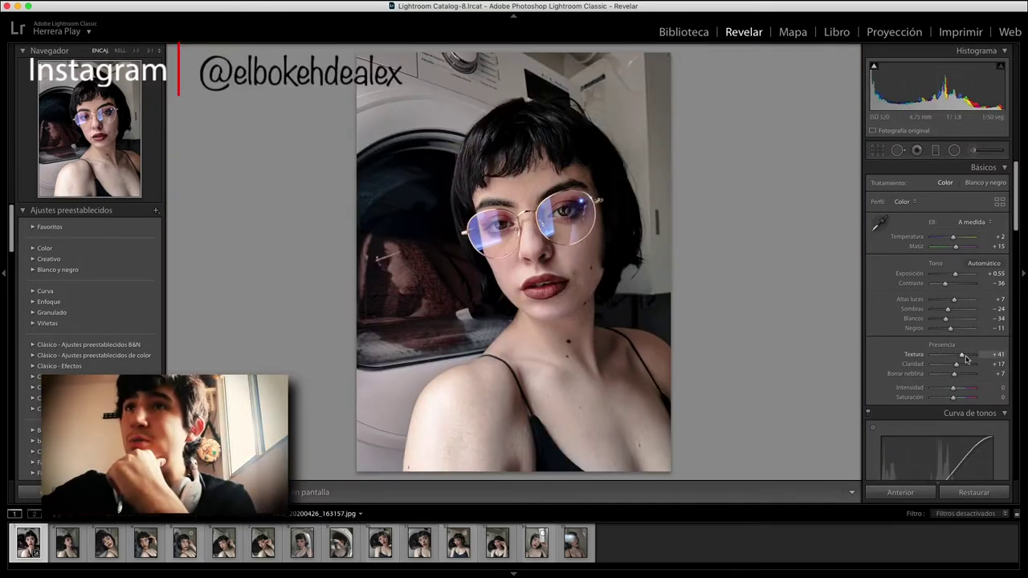
{"action": "left_click_drag", "start_coordinate": [967, 359], "coordinate": [967, 356]}
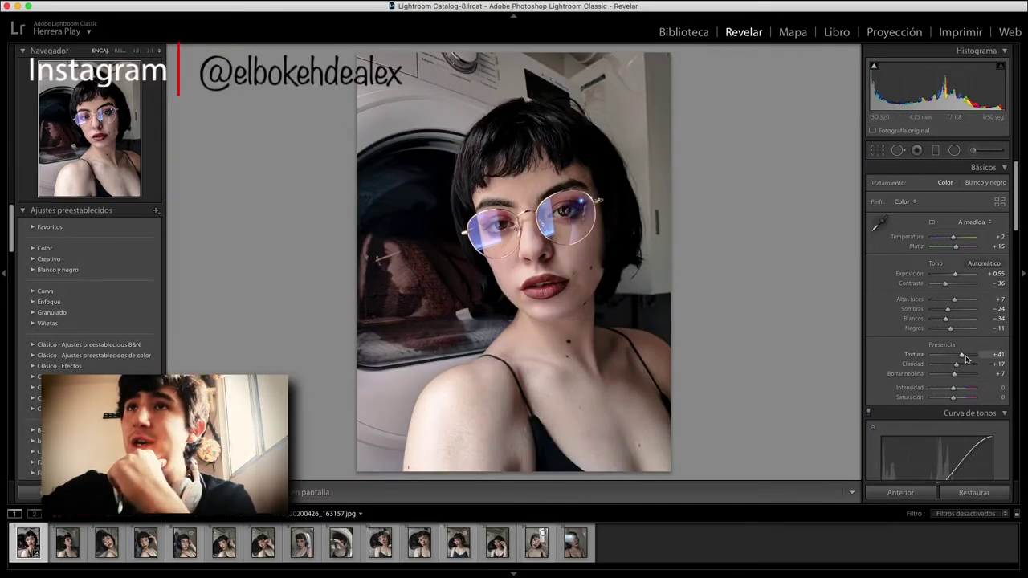
- Inspect the eye, glasses bridge and eyebrow at close zoom, then fit the photo back
{"action": "left_click", "coordinate": [592, 241]}
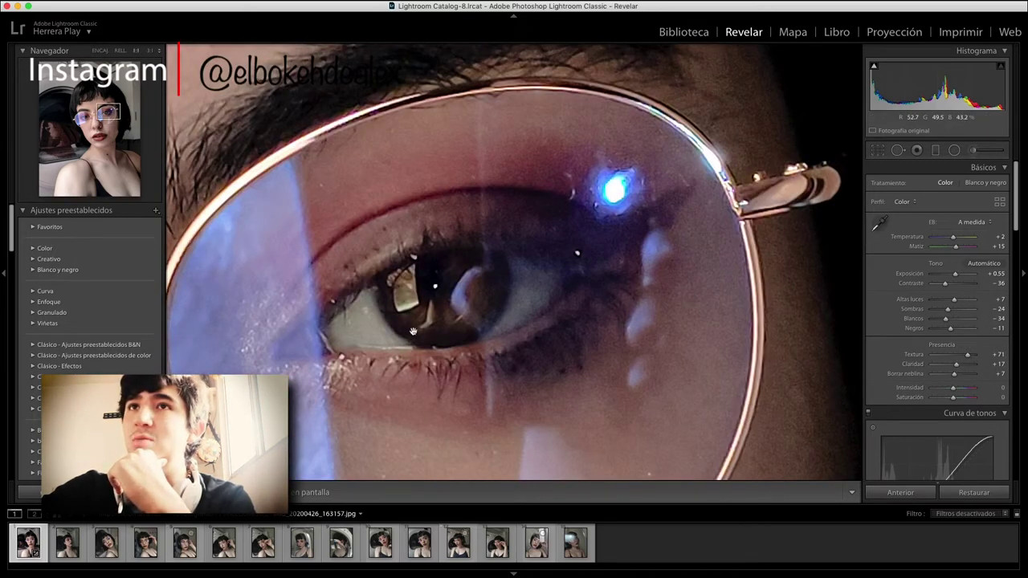
{"action": "left_click_drag", "start_coordinate": [391, 383], "coordinate": [569, 328]}
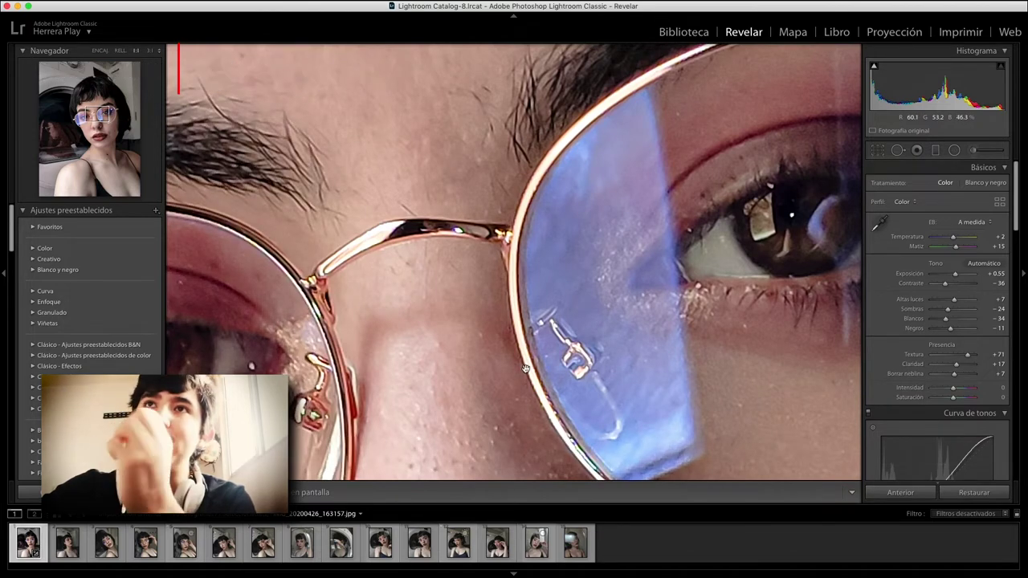
{"action": "scroll", "coordinate": [479, 292], "scroll_direction": "up", "scroll_amount": 3}
{"action": "scroll", "coordinate": [557, 316], "scroll_direction": "up", "scroll_amount": 3}
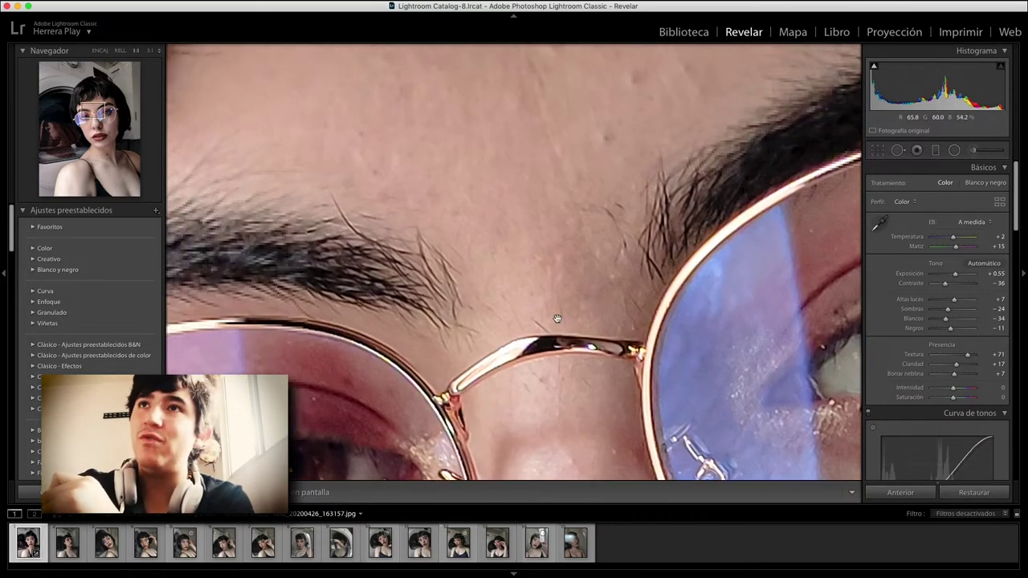
{"action": "key", "text": "super+equal"}
{"action": "scroll", "coordinate": [579, 321], "scroll_direction": "down", "scroll_amount": 3}
{"action": "scroll", "coordinate": [642, 201], "scroll_direction": "down", "scroll_amount": 3}
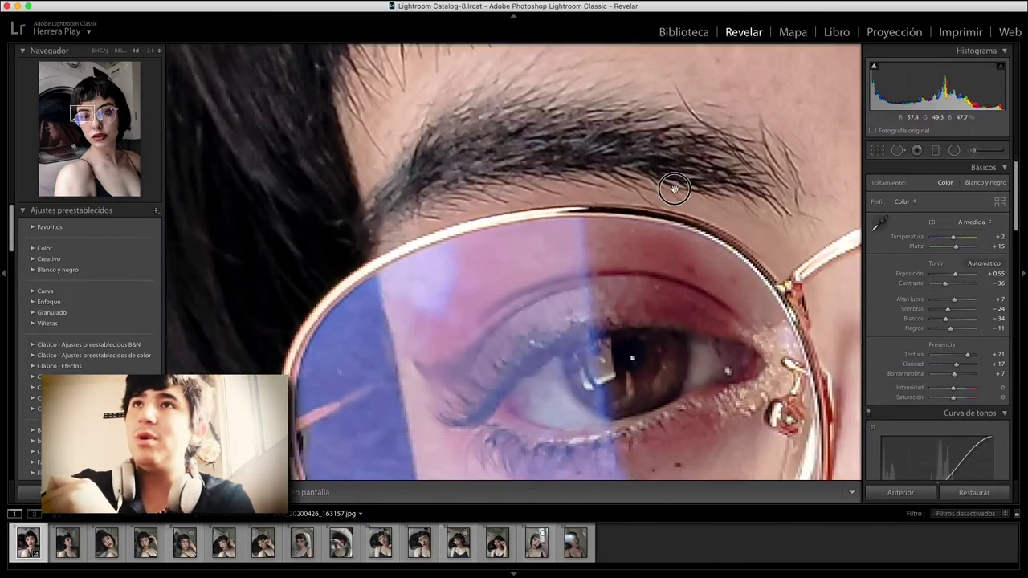
{"action": "scroll", "coordinate": [632, 228], "scroll_direction": "down", "scroll_amount": 2}
{"action": "scroll", "coordinate": [639, 330], "scroll_direction": "down", "scroll_amount": 3}
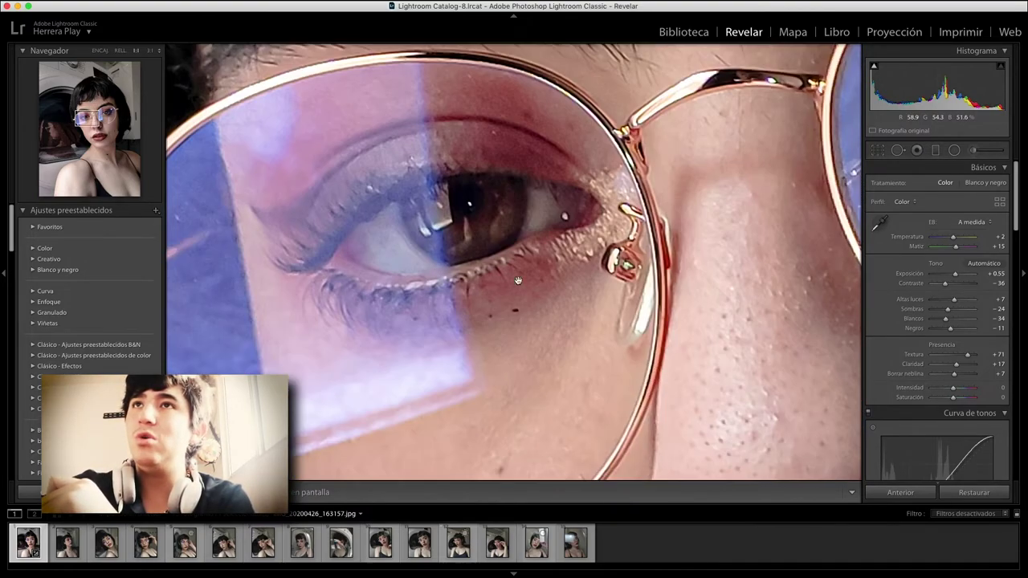
{"action": "scroll", "coordinate": [642, 313], "scroll_direction": "down", "scroll_amount": 3}
{"action": "scroll", "coordinate": [672, 297], "scroll_direction": "down", "scroll_amount": 3}
{"action": "left_click", "coordinate": [668, 296]}
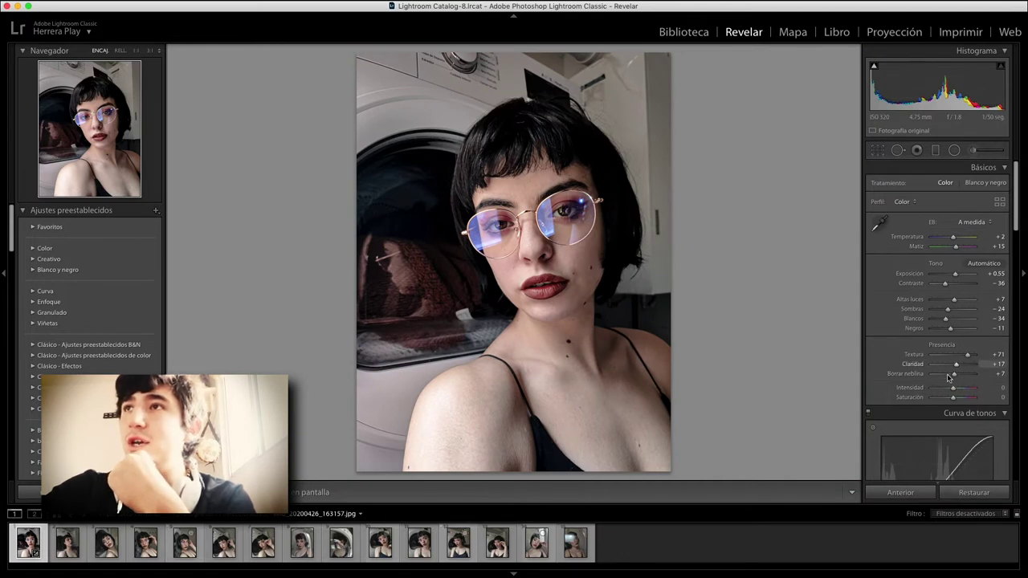
{"action": "left_click", "coordinate": [999, 364]}
- Set Clarity to 0, Vibrance to -27 and Saturation to +55
{"action": "type", "text": "0"}
{"action": "key", "text": "Return"}
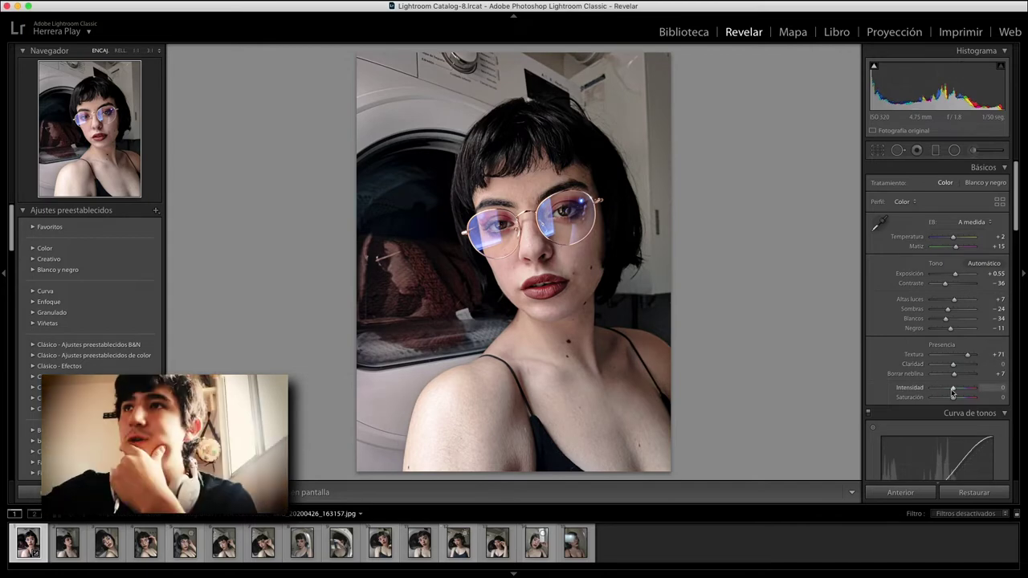
{"action": "mouse_move", "coordinate": [954, 390]}
{"action": "left_mouse_down"}
{"action": "mouse_move", "coordinate": [831, 477]}
{"action": "mouse_move", "coordinate": [973, 390]}
{"action": "mouse_move", "coordinate": [961, 388]}
{"action": "left_mouse_up"}
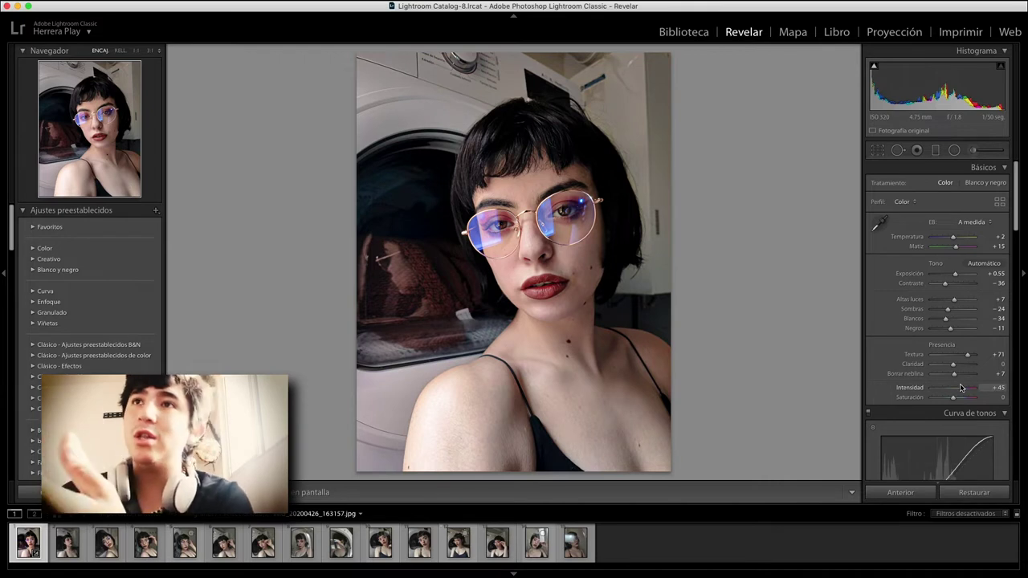
{"action": "left_click_drag", "start_coordinate": [961, 387], "coordinate": [939, 396]}
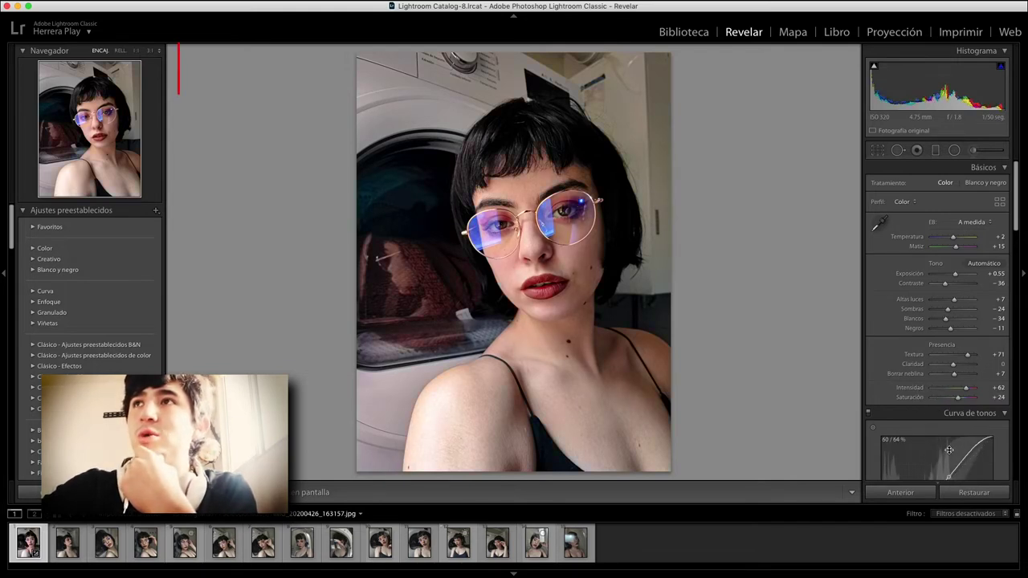
{"action": "mouse_move", "coordinate": [965, 388]}
{"action": "left_mouse_down"}
{"action": "mouse_move", "coordinate": [941, 391]}
{"action": "mouse_move", "coordinate": [970, 399]}
{"action": "left_mouse_up"}
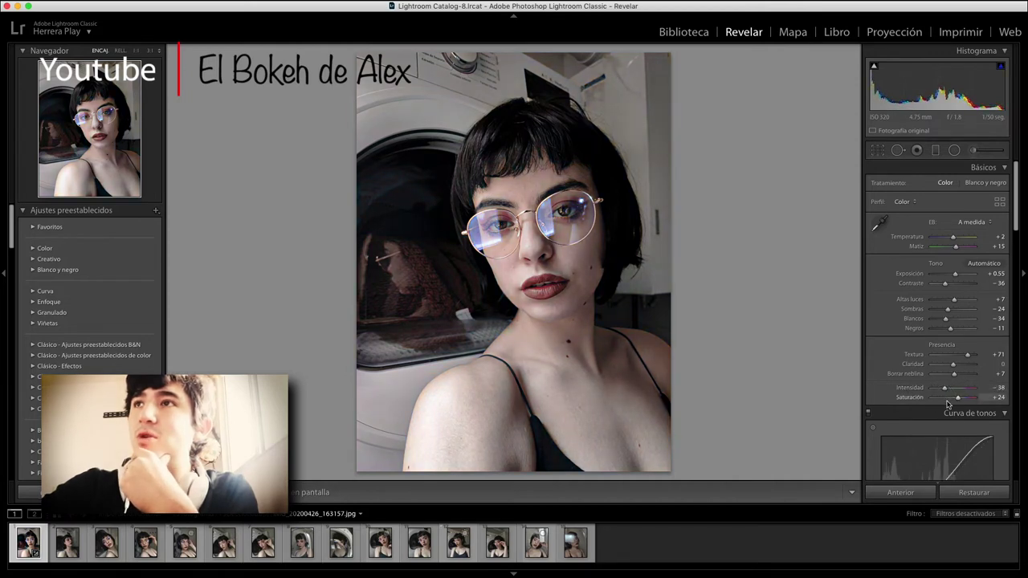
{"action": "left_click_drag", "start_coordinate": [947, 391], "coordinate": [960, 399]}
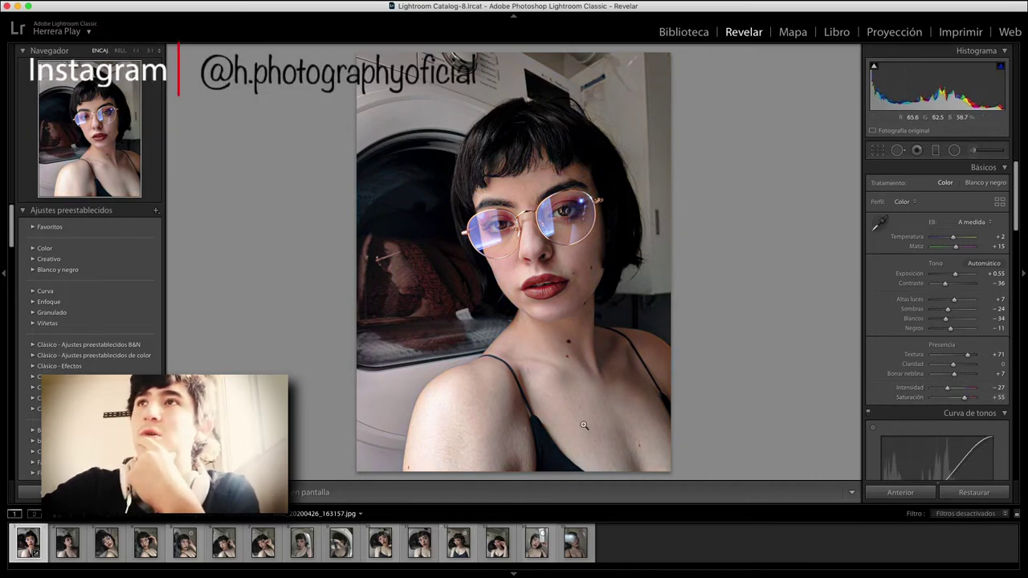
- Explore the HSL/Color panel's per-colour and all-colour views, trying a small red hue shift
{"action": "scroll", "coordinate": [907, 354], "scroll_direction": "down", "scroll_amount": 2}
{"action": "scroll", "coordinate": [895, 321], "scroll_direction": "down", "scroll_amount": 5}
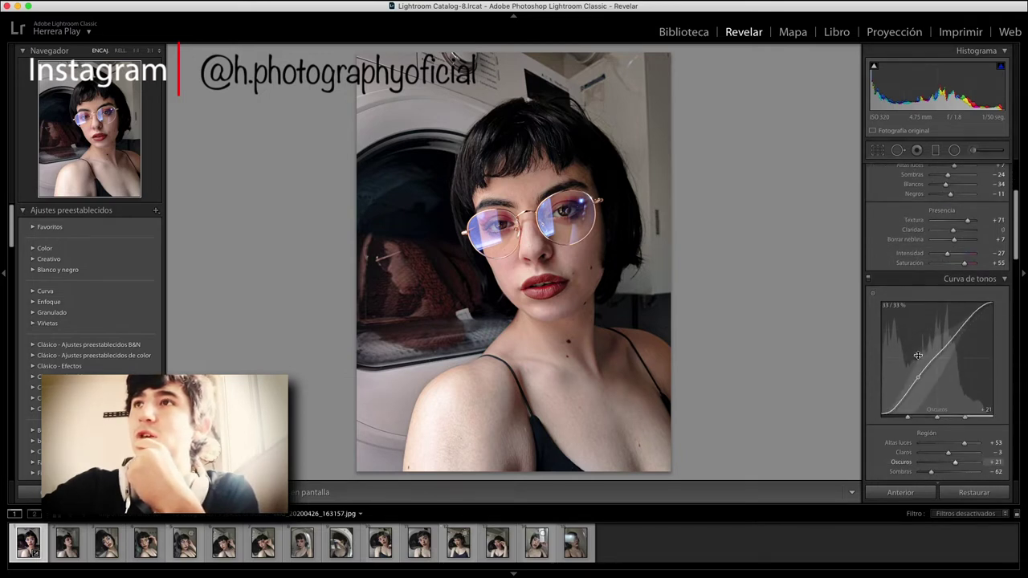
{"action": "scroll", "coordinate": [883, 289], "scroll_direction": "down", "scroll_amount": 5}
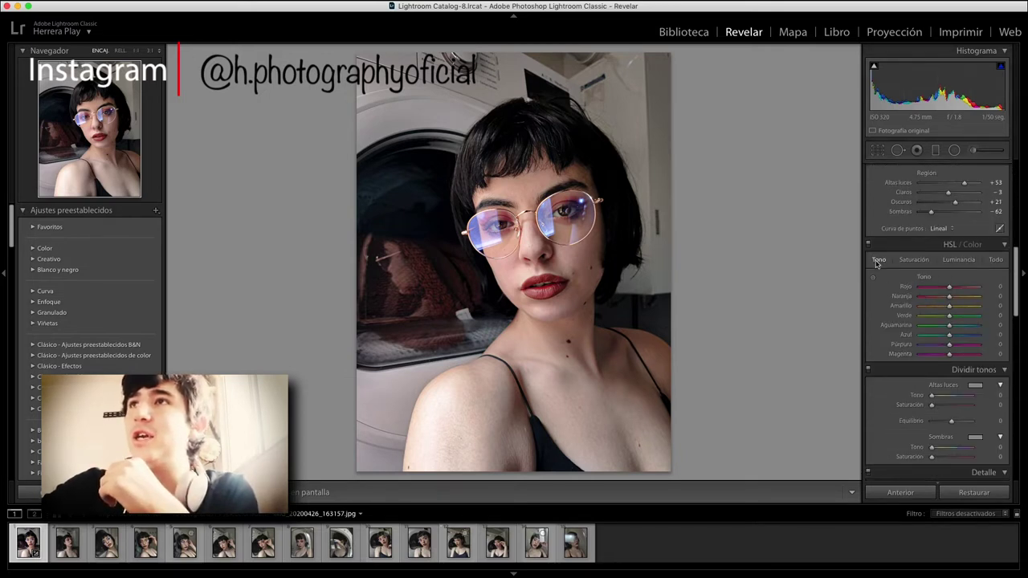
{"action": "left_click", "coordinate": [971, 245]}
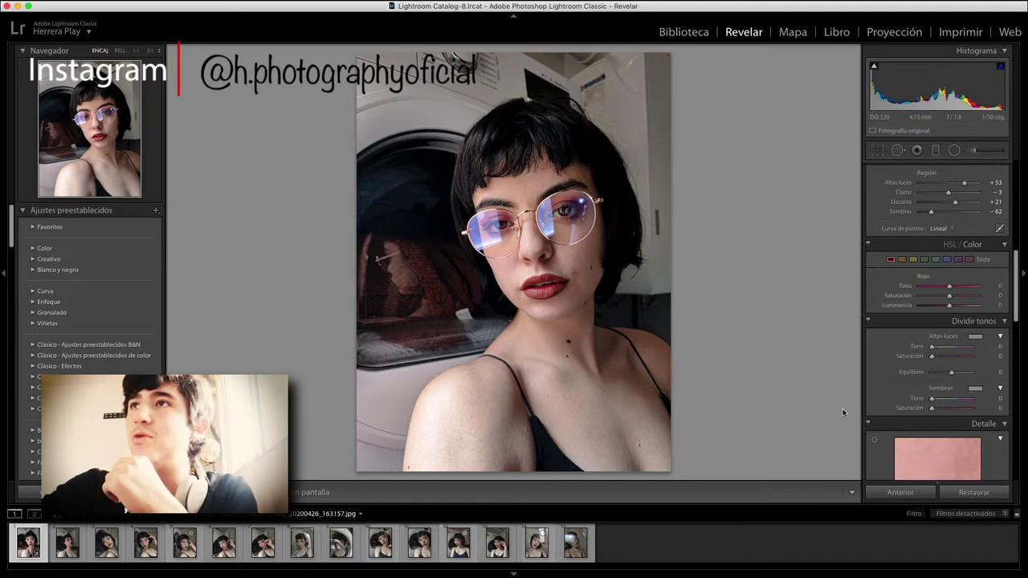
{"action": "left_click_drag", "start_coordinate": [949, 285], "coordinate": [943, 286]}
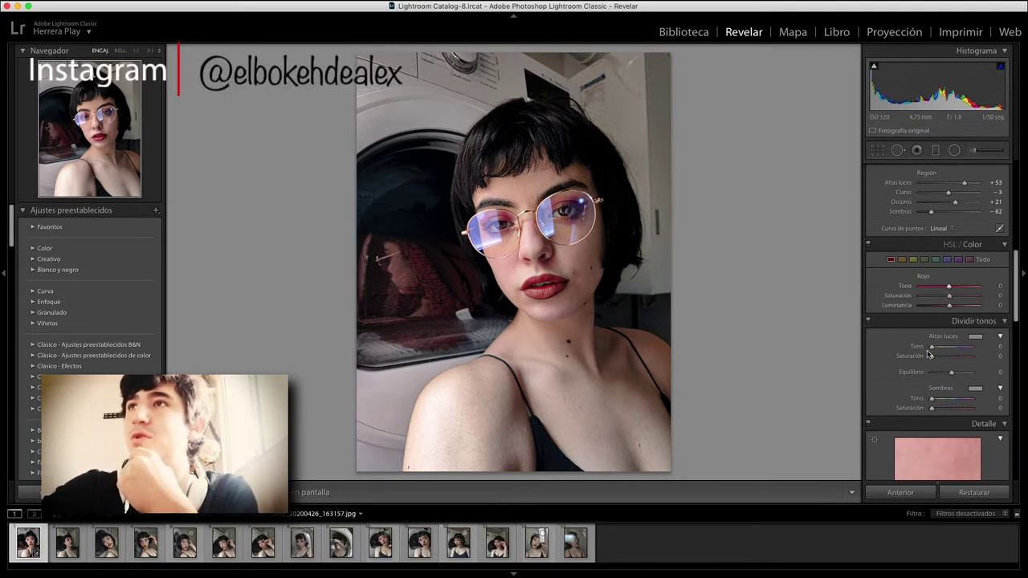
{"action": "left_click", "coordinate": [983, 259]}
{"action": "scroll", "coordinate": [949, 209], "scroll_direction": "down", "scroll_amount": 2}
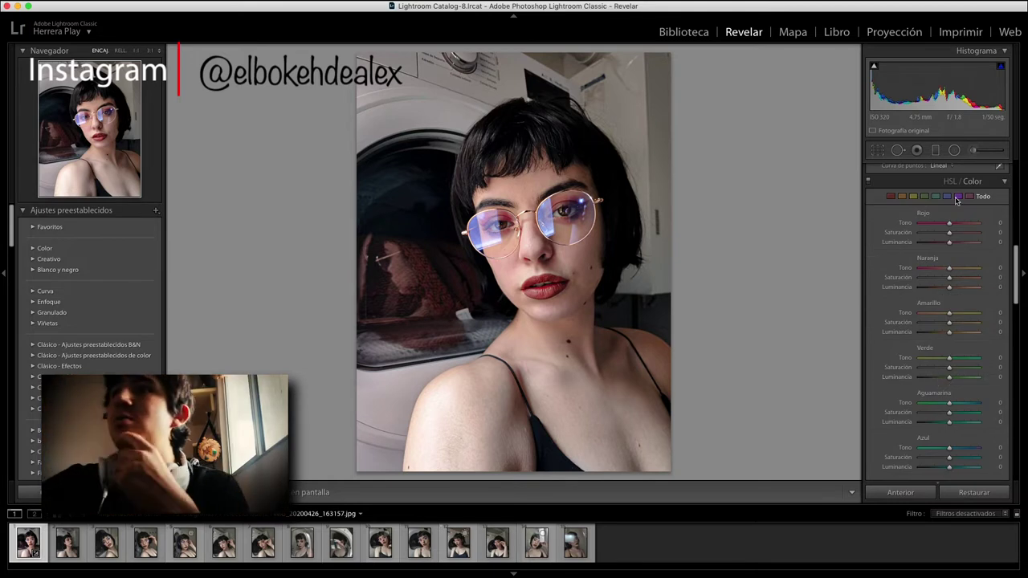
{"action": "left_click", "coordinate": [949, 182]}
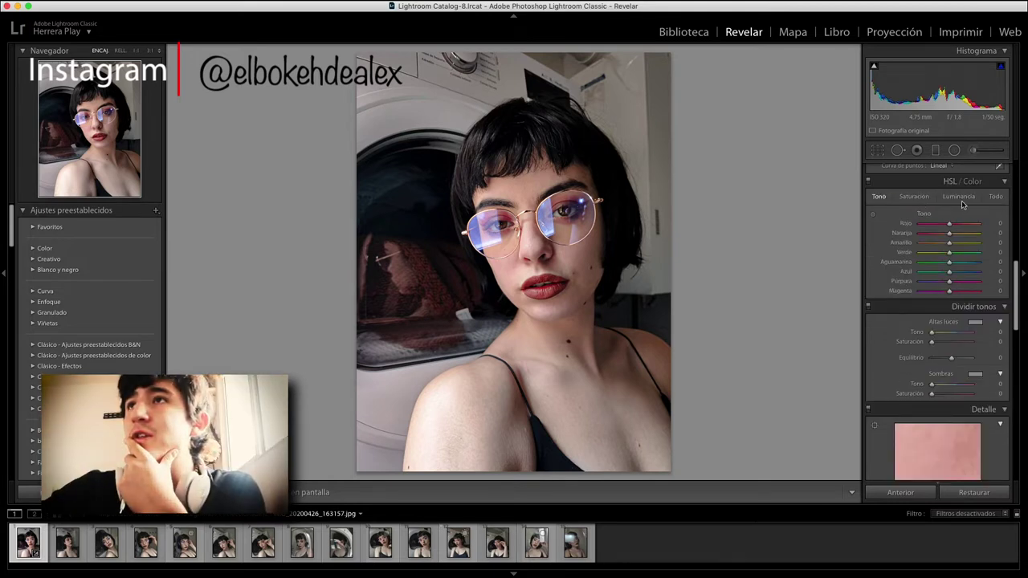
{"action": "left_click", "coordinate": [995, 196]}
{"action": "scroll", "coordinate": [945, 341], "scroll_direction": "down", "scroll_amount": 1}
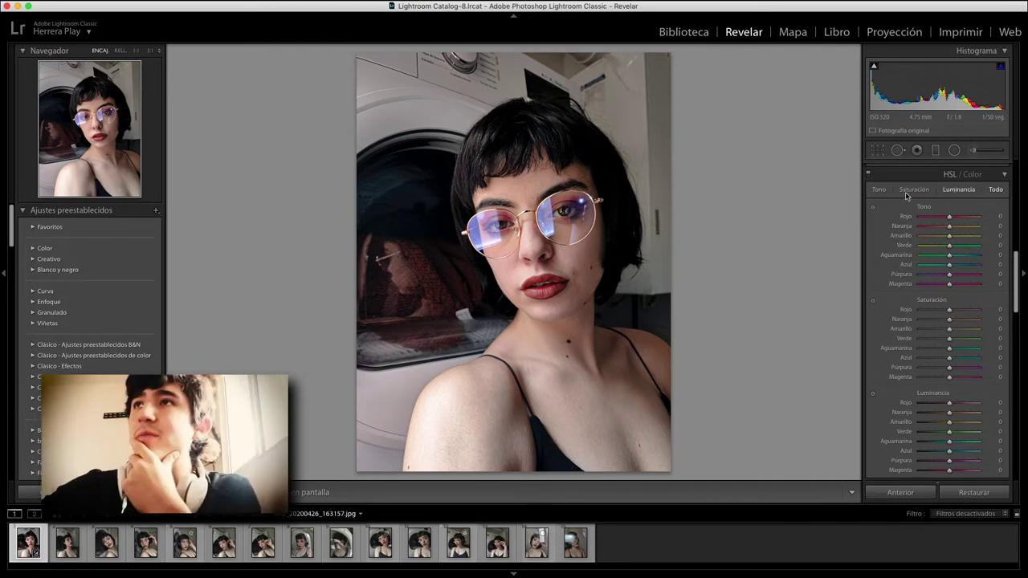
{"action": "left_click", "coordinate": [880, 191]}
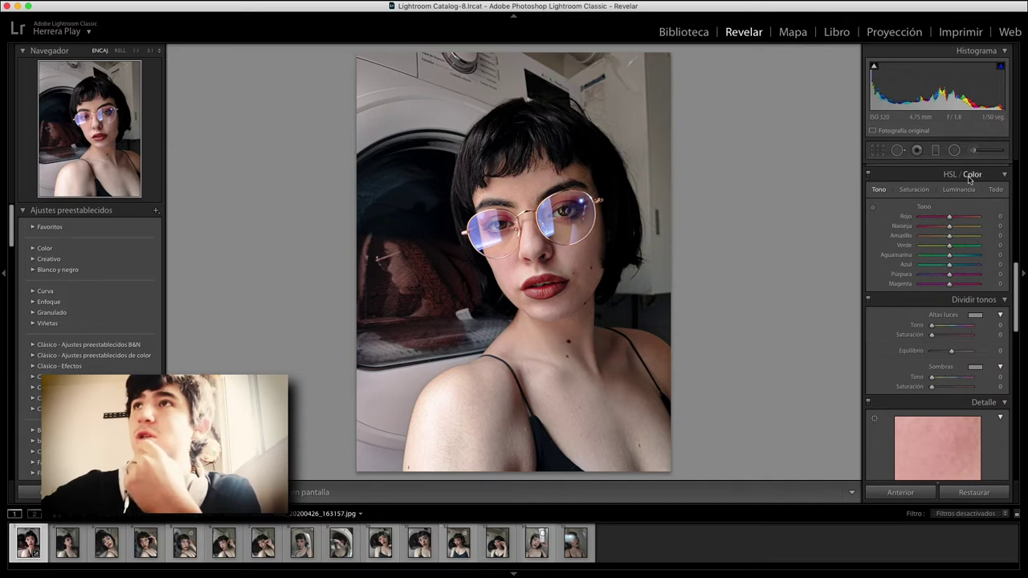
- Try hue shifts on aqua, blue, red, orange and yellow, then undo them
{"action": "left_click", "coordinate": [971, 175]}
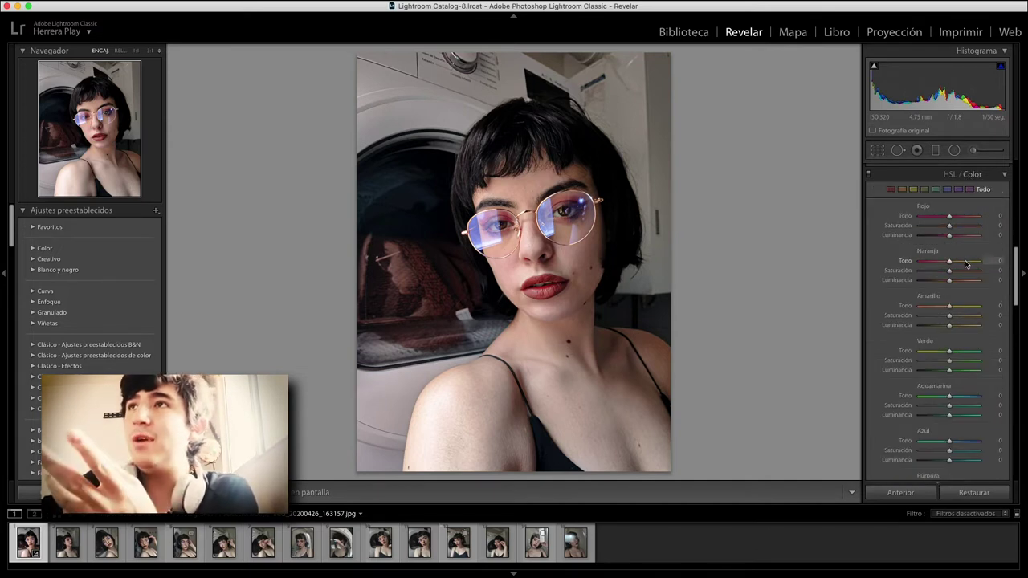
{"action": "scroll", "coordinate": [949, 302], "scroll_direction": "up", "scroll_amount": 5}
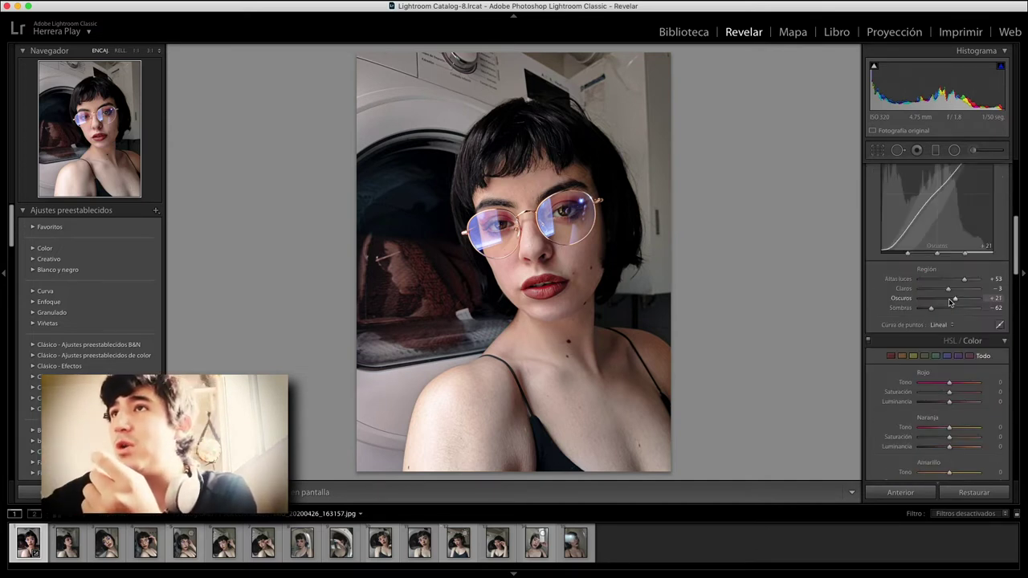
{"action": "scroll", "coordinate": [949, 302], "scroll_direction": "down", "scroll_amount": 6}
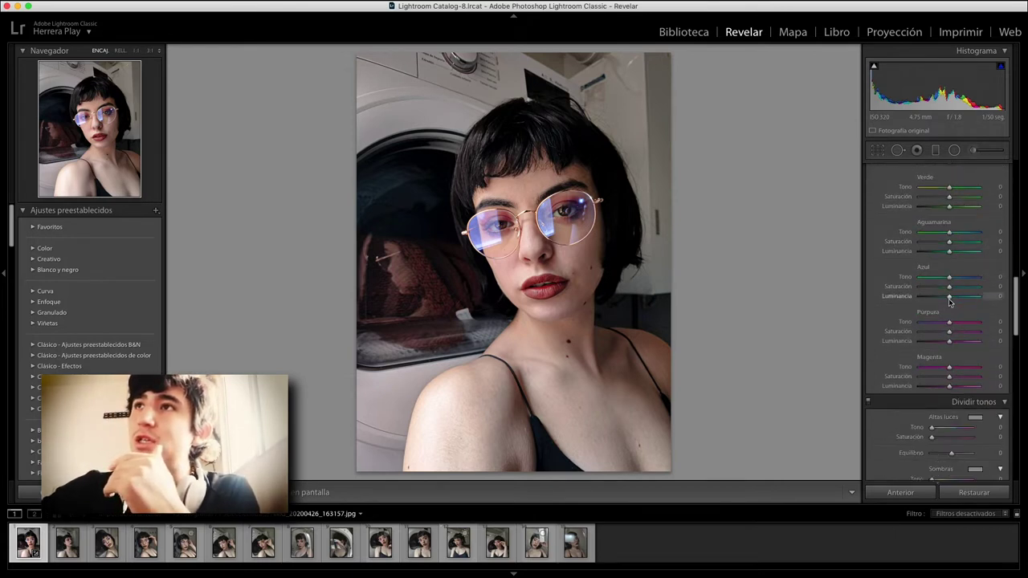
{"action": "scroll", "coordinate": [949, 302], "scroll_direction": "up", "scroll_amount": 3}
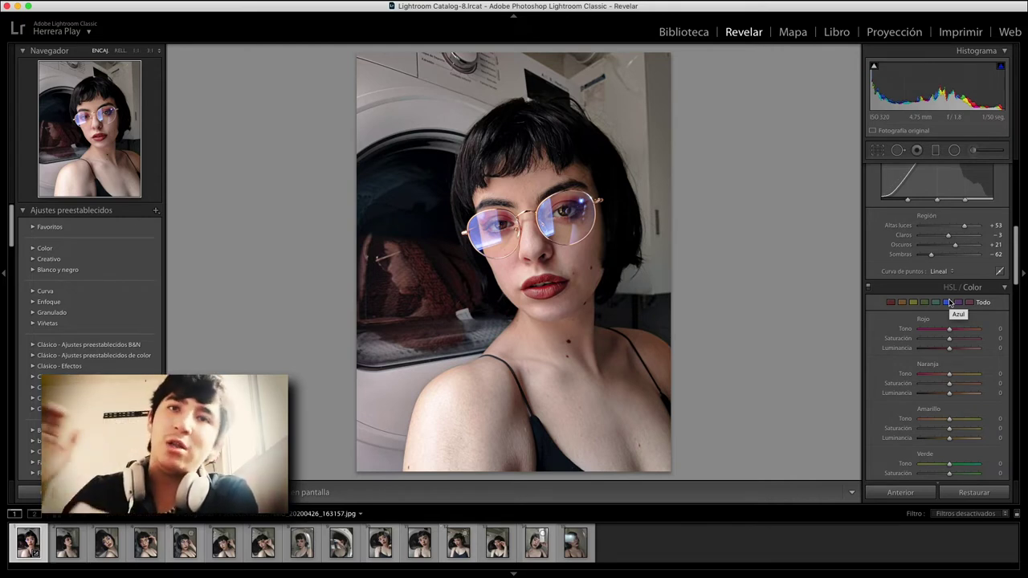
{"action": "left_click", "coordinate": [949, 287]}
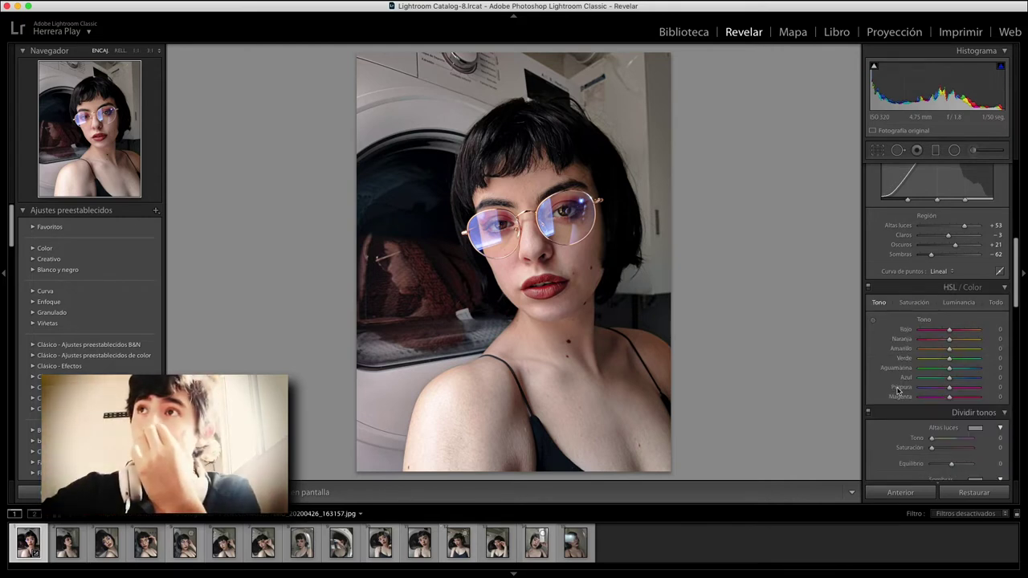
{"action": "mouse_move", "coordinate": [949, 377]}
{"action": "left_mouse_down"}
{"action": "mouse_move", "coordinate": [923, 377]}
{"action": "mouse_move", "coordinate": [974, 367]}
{"action": "left_mouse_up"}
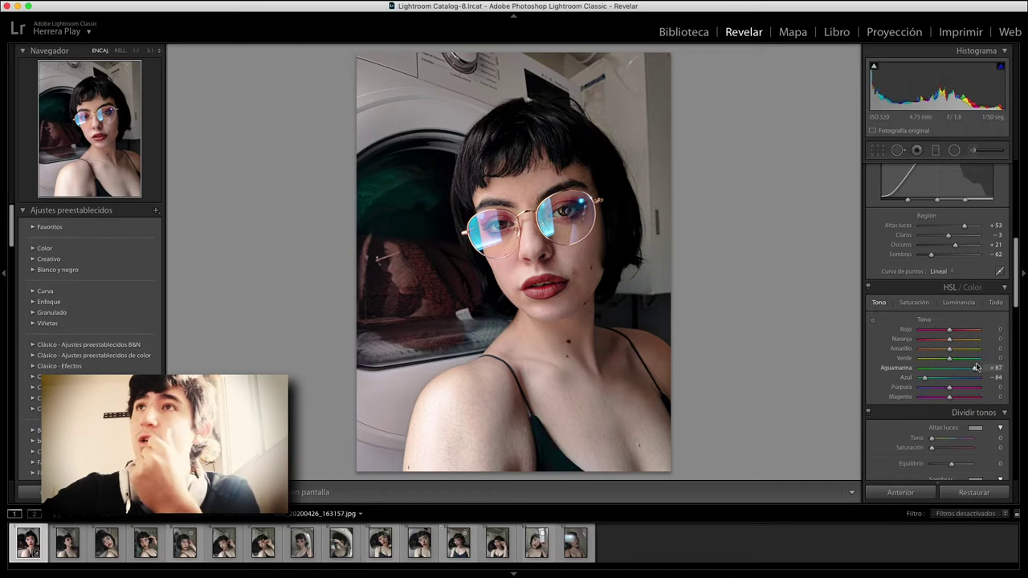
{"action": "left_click_drag", "start_coordinate": [949, 328], "coordinate": [927, 338]}
{"action": "left_click_drag", "start_coordinate": [948, 348], "coordinate": [920, 348]}
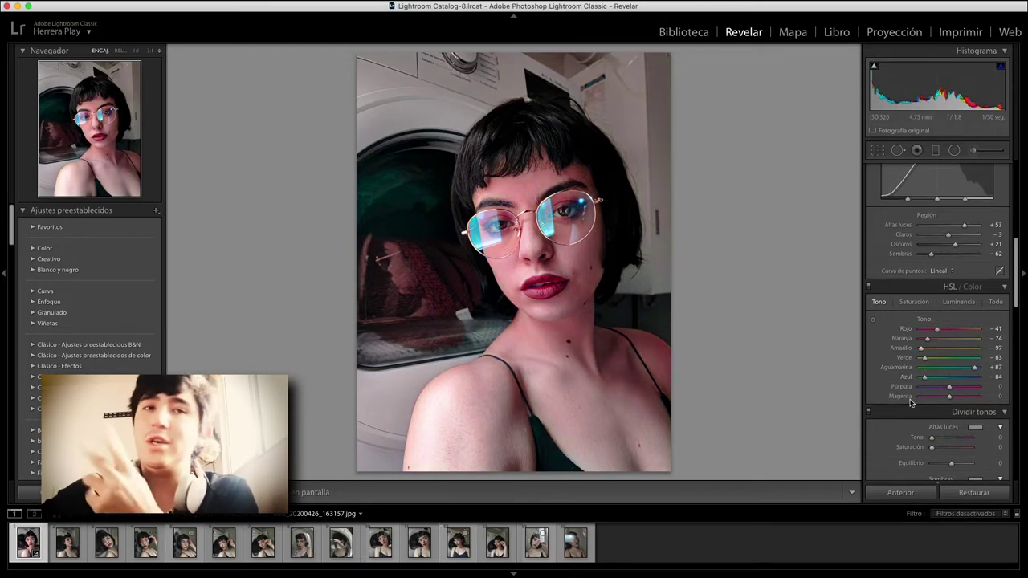
{"action": "left_click", "coordinate": [947, 338]}
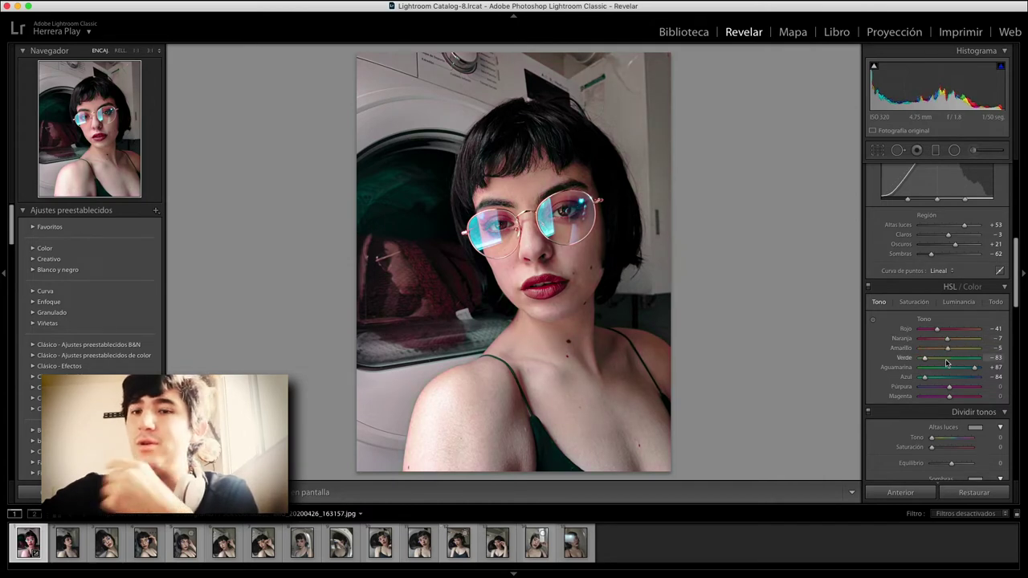
{"action": "key", "text": "ctrl+z"}
{"action": "key", "text": "ctrl+z"}
{"action": "key", "text": "ctrl+z"}
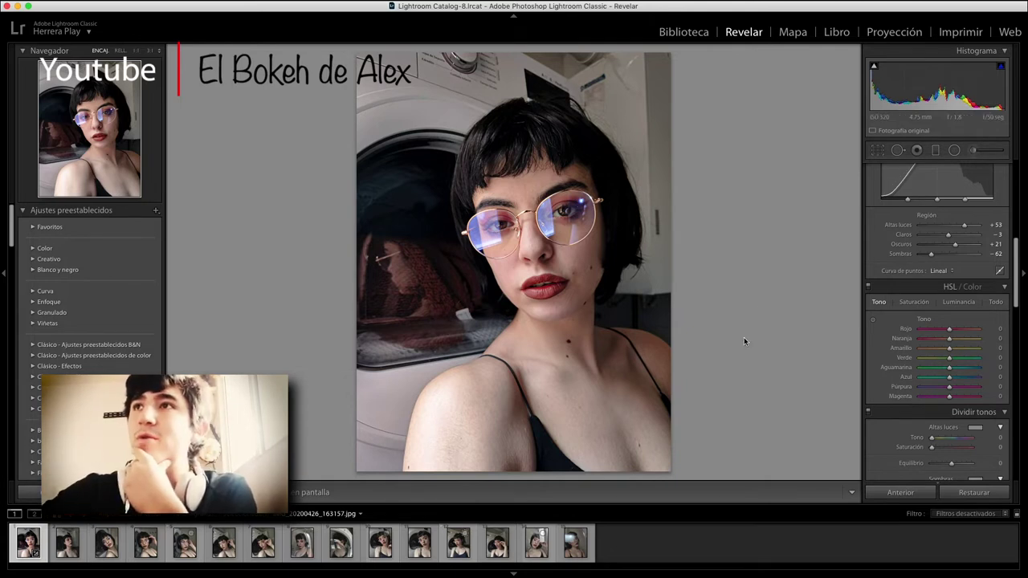
- Set the Blue hue to −100 and inspect the cyan glasses reflections at 1:1
{"action": "left_click_drag", "start_coordinate": [929, 378], "coordinate": [914, 380]}
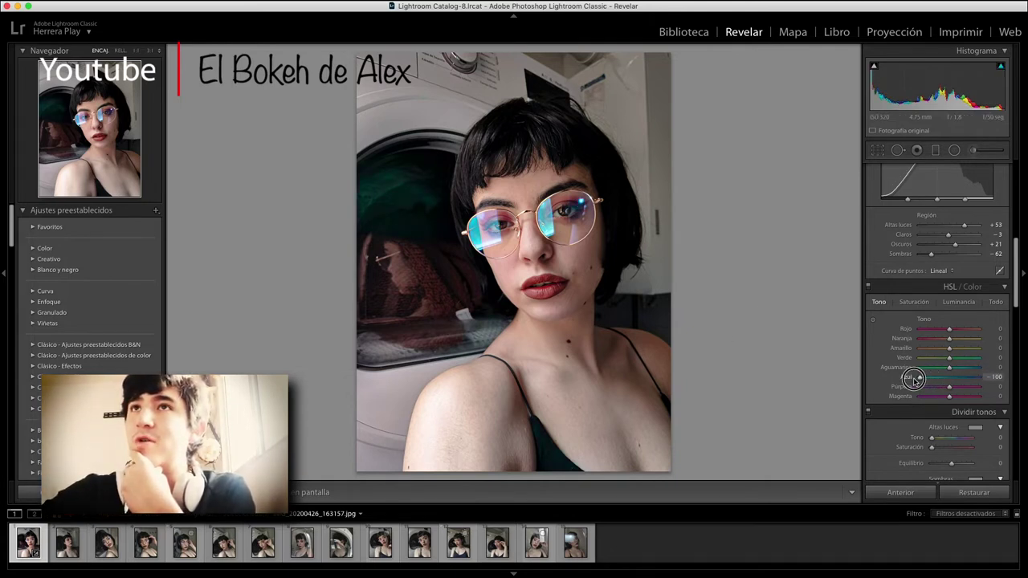
{"action": "left_click", "coordinate": [550, 236]}
{"action": "mouse_move", "coordinate": [562, 309]}
{"action": "left_mouse_down"}
{"action": "mouse_move", "coordinate": [697, 292]}
{"action": "mouse_move", "coordinate": [619, 303]}
{"action": "left_mouse_up"}
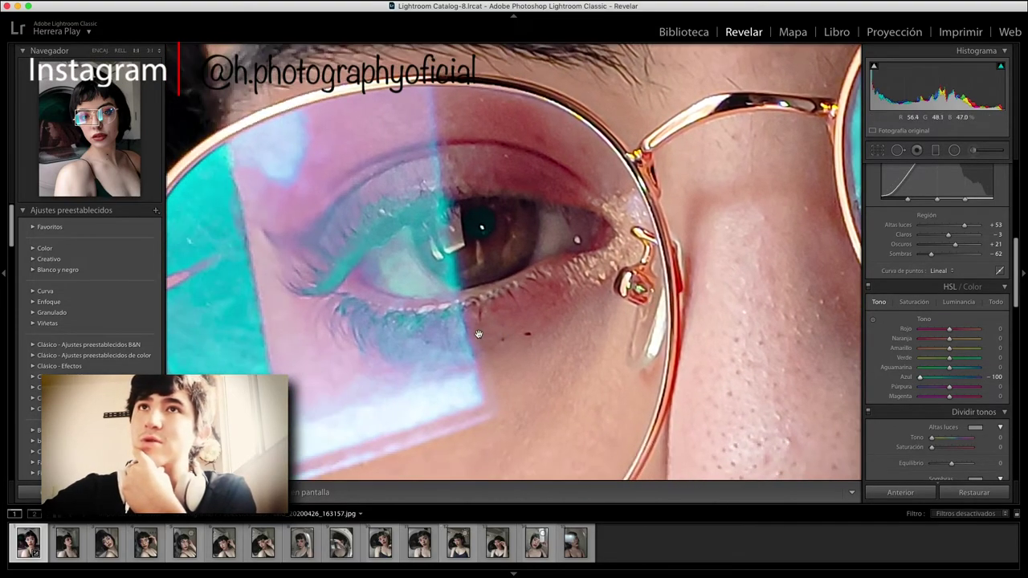
{"action": "left_click_drag", "start_coordinate": [503, 332], "coordinate": [517, 328]}
{"action": "left_click", "coordinate": [518, 329]}
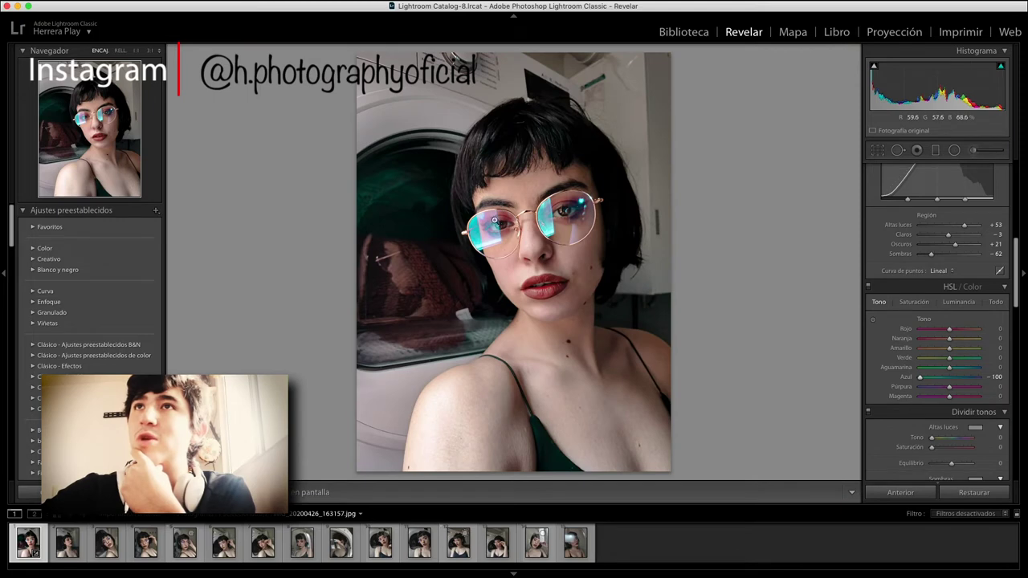
{"action": "left_click", "coordinate": [510, 220]}
{"action": "left_click_drag", "start_coordinate": [505, 230], "coordinate": [472, 200]}
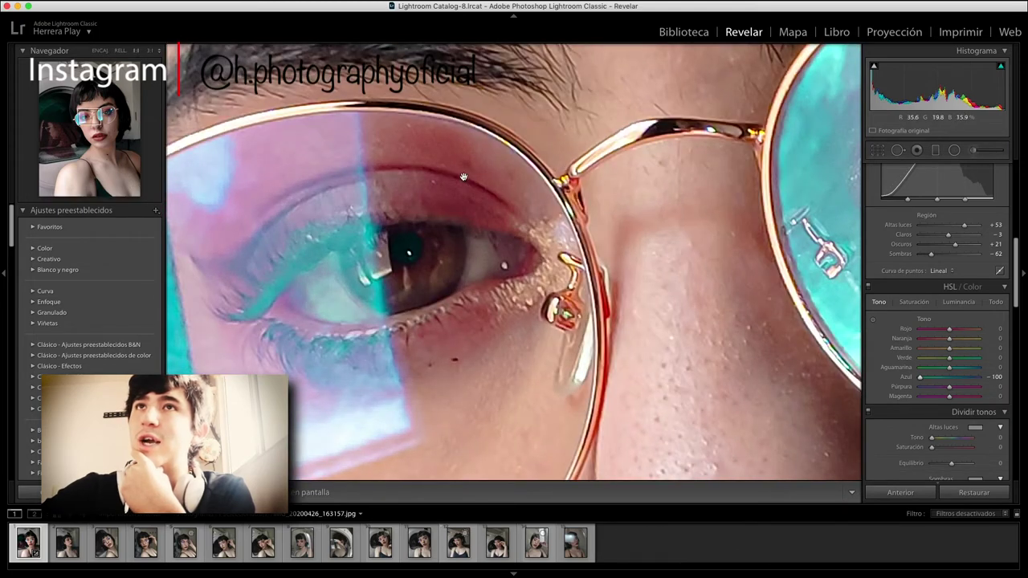
{"action": "left_click", "coordinate": [913, 302]}
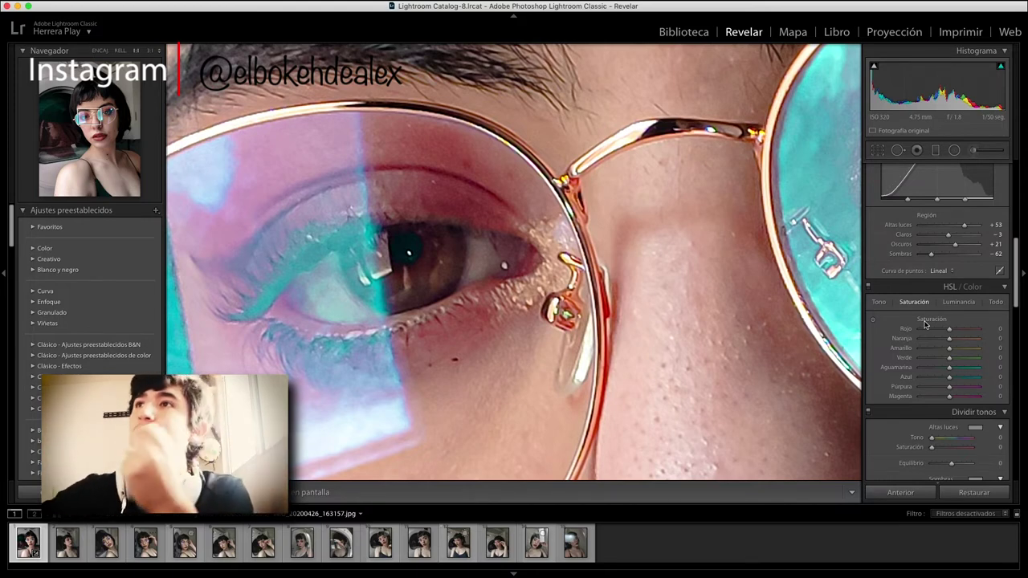
- Test full blue desaturation and red saturation +74, undoing both
{"action": "left_click_drag", "start_coordinate": [577, 241], "coordinate": [576, 389]}
{"action": "key", "text": "super+equal"}
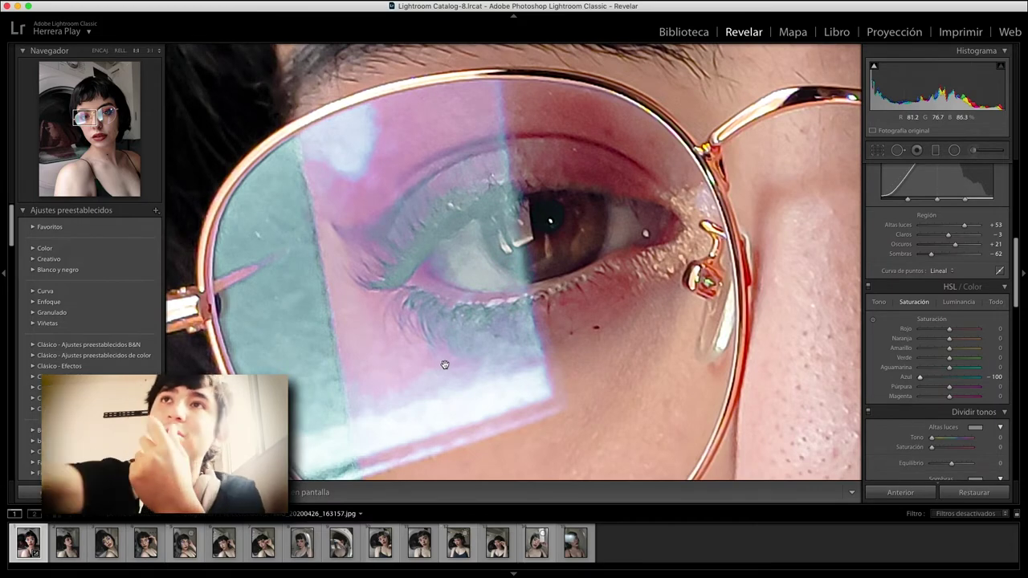
{"action": "key", "text": "super+z"}
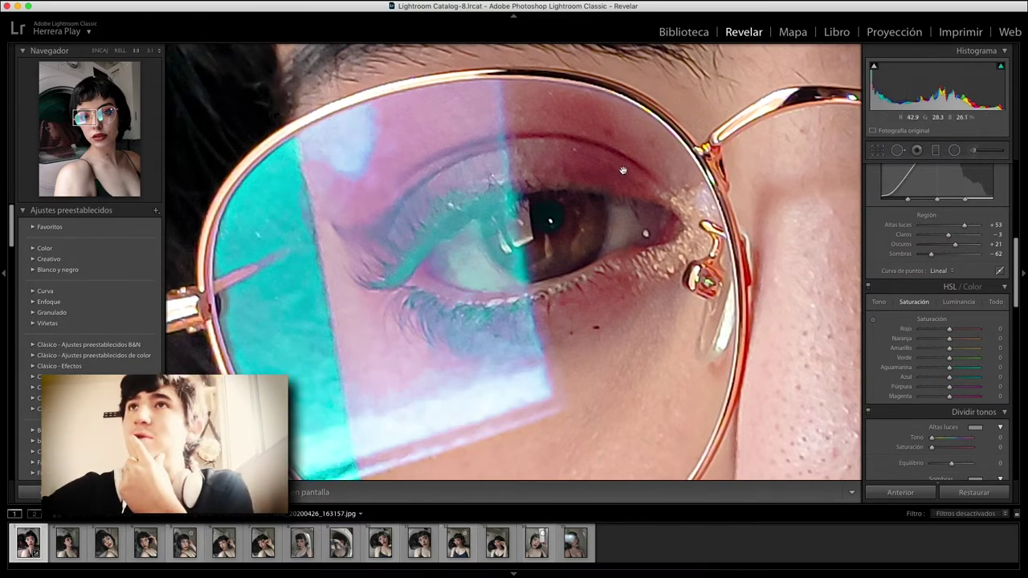
{"action": "mouse_move", "coordinate": [949, 328]}
{"action": "left_mouse_down"}
{"action": "mouse_move", "coordinate": [970, 329]}
{"action": "mouse_move", "coordinate": [936, 329]}
{"action": "left_mouse_up"}
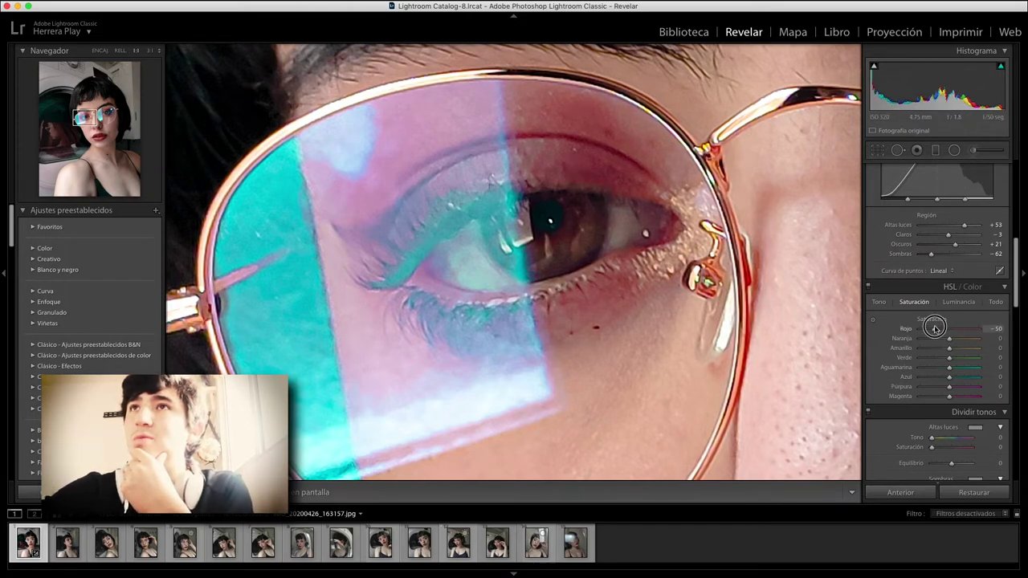
{"action": "key", "text": "z"}
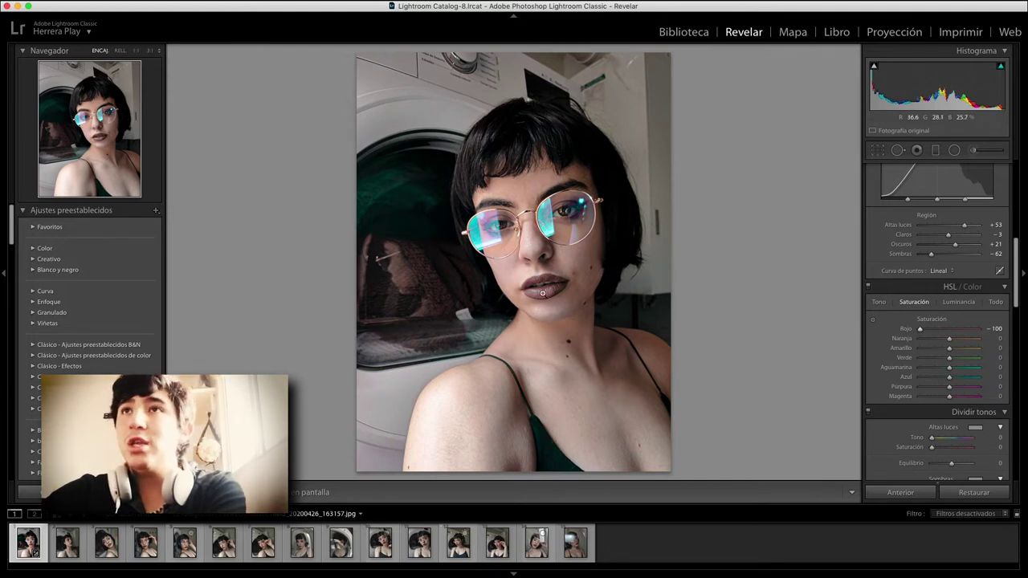
{"action": "key", "text": "ctrl+z"}
- Set the Red hue to −37 and check the lips' colour close up
{"action": "left_click", "coordinate": [878, 301]}
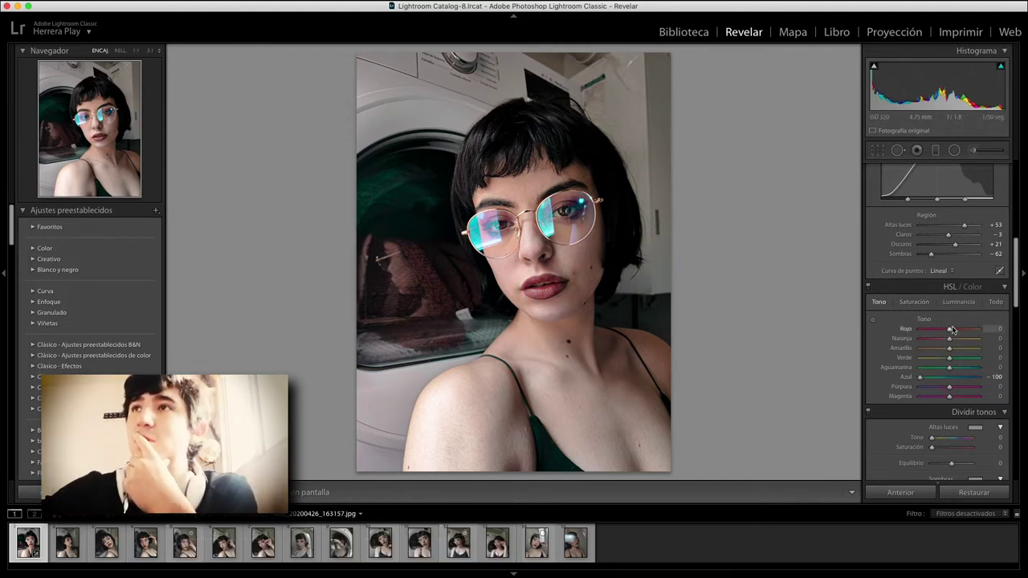
{"action": "mouse_move", "coordinate": [941, 330]}
{"action": "left_mouse_down"}
{"action": "mouse_move", "coordinate": [973, 330]}
{"action": "mouse_move", "coordinate": [961, 329]}
{"action": "left_mouse_up"}
{"action": "left_click", "coordinate": [542, 287]}
{"action": "left_click", "coordinate": [585, 339]}
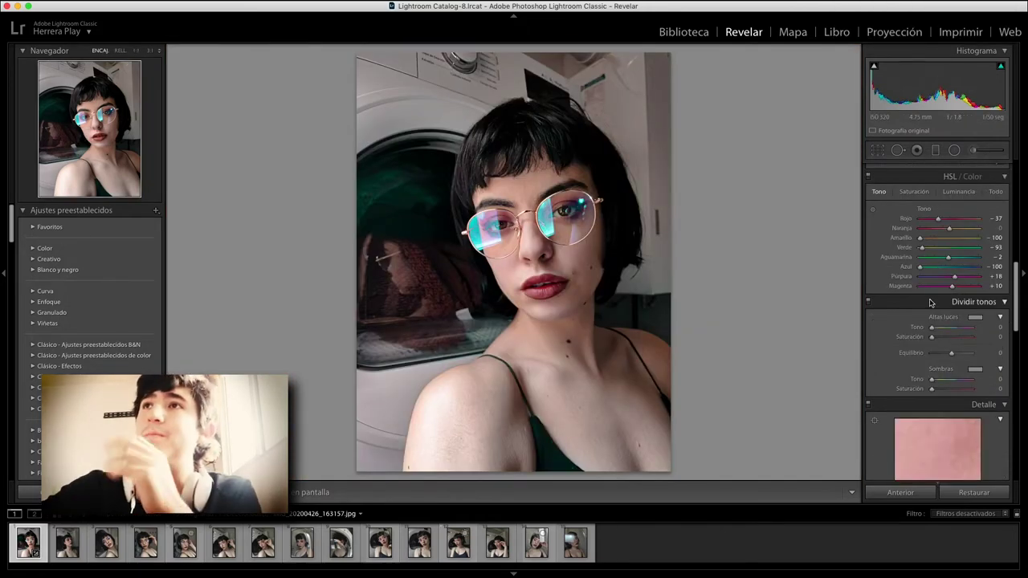
- Give split toning a teal highlight tint at saturation 100 and shadows hue 40, saturation 17
{"action": "scroll", "coordinate": [936, 266], "scroll_direction": "up", "scroll_amount": 2}
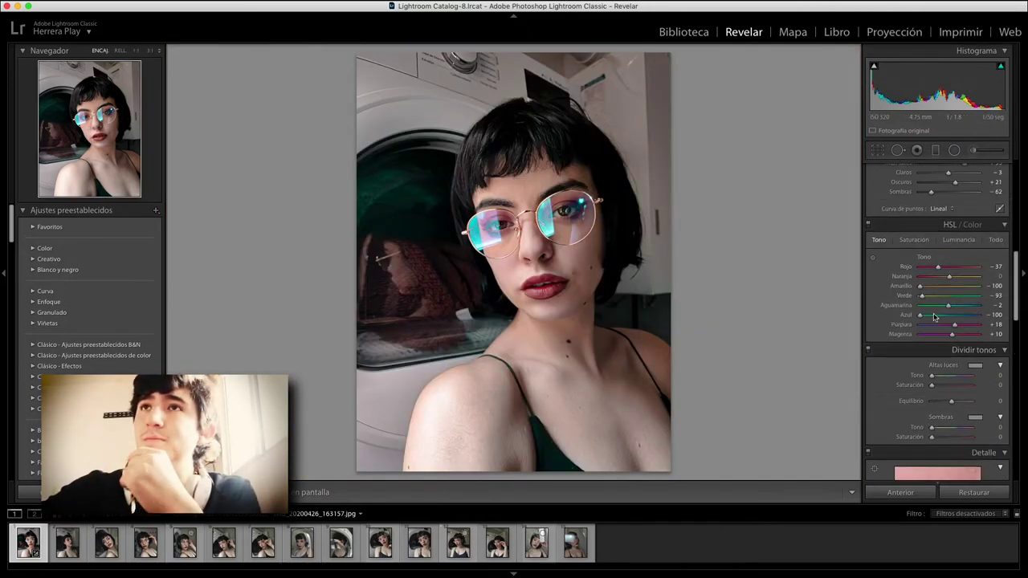
{"action": "scroll", "coordinate": [961, 346], "scroll_direction": "down", "scroll_amount": 1}
{"action": "scroll", "coordinate": [961, 346], "scroll_direction": "down", "scroll_amount": 2}
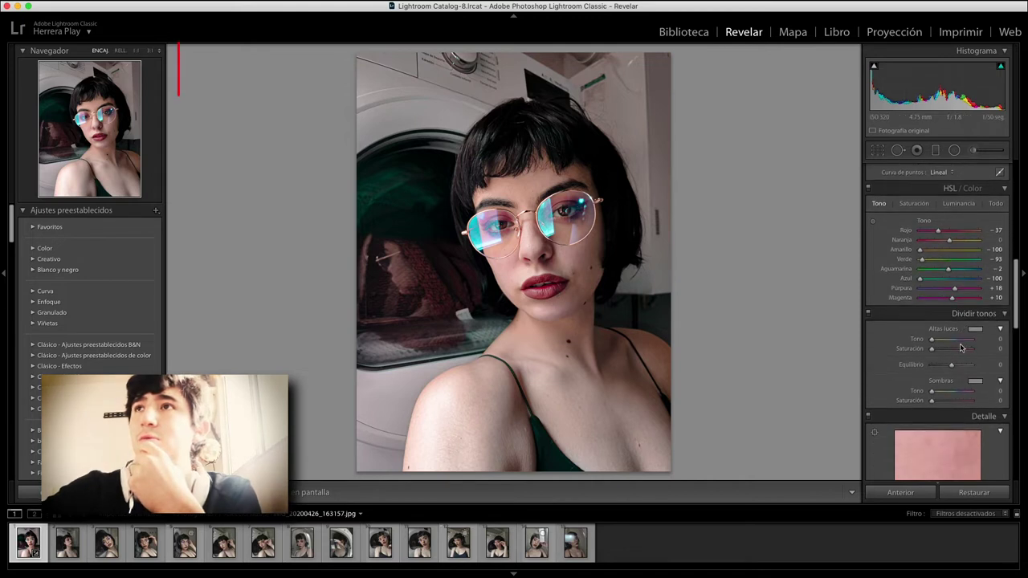
{"action": "scroll", "coordinate": [961, 351], "scroll_direction": "down", "scroll_amount": 1}
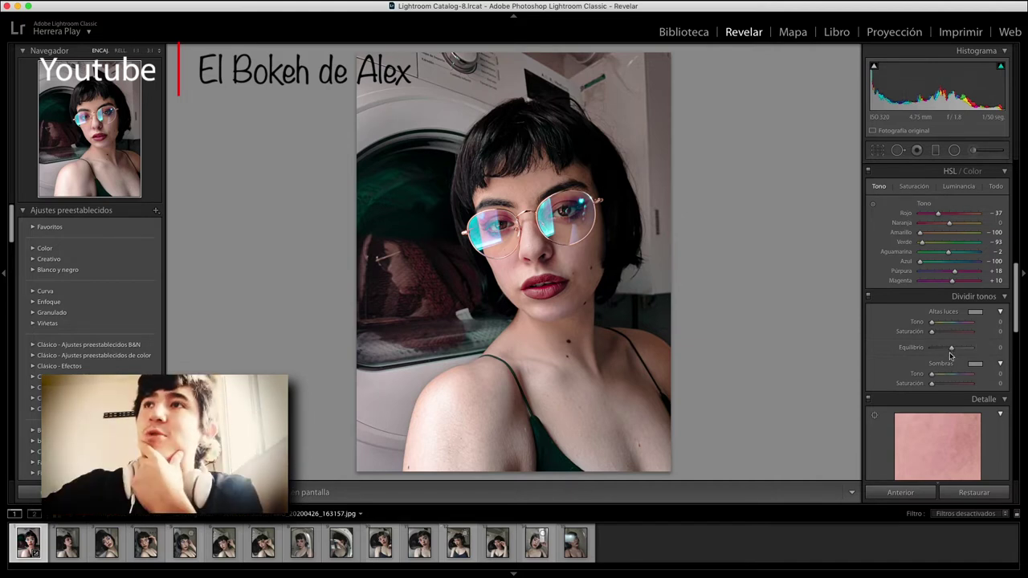
{"action": "left_click", "coordinate": [949, 322]}
{"action": "left_click", "coordinate": [950, 331]}
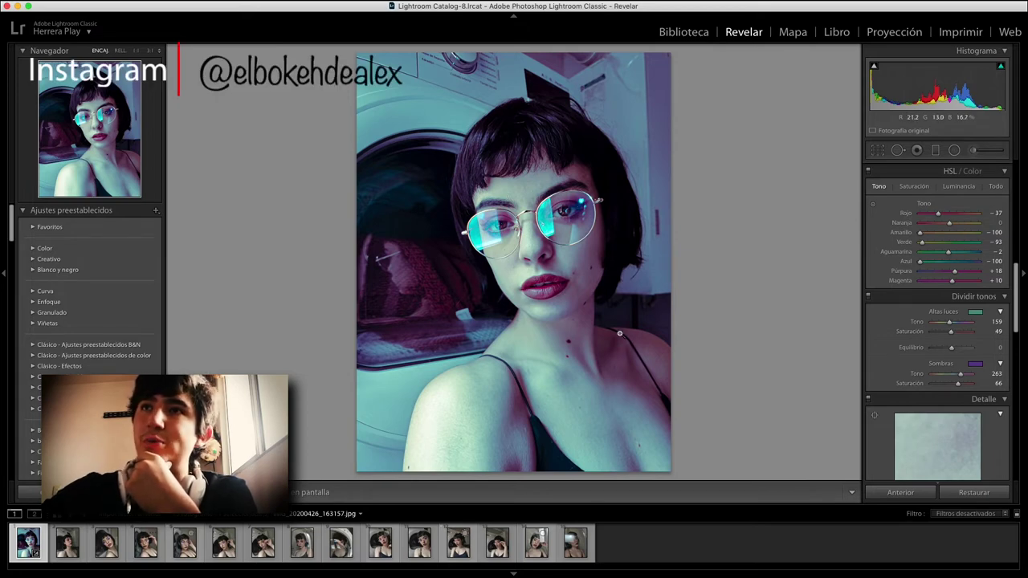
{"action": "left_click_drag", "start_coordinate": [938, 378], "coordinate": [935, 374]}
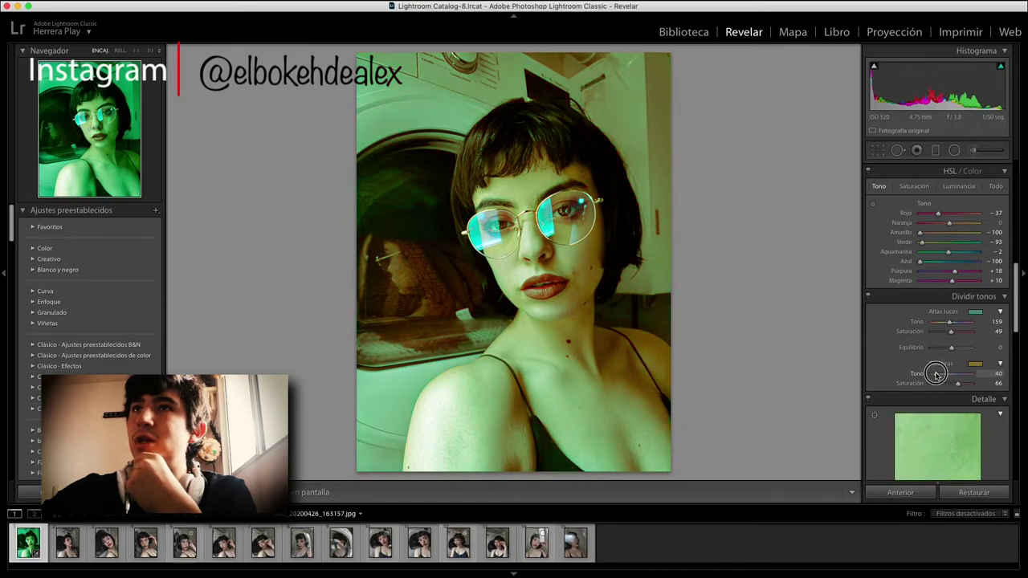
{"action": "left_click_drag", "start_coordinate": [957, 386], "coordinate": [936, 386]}
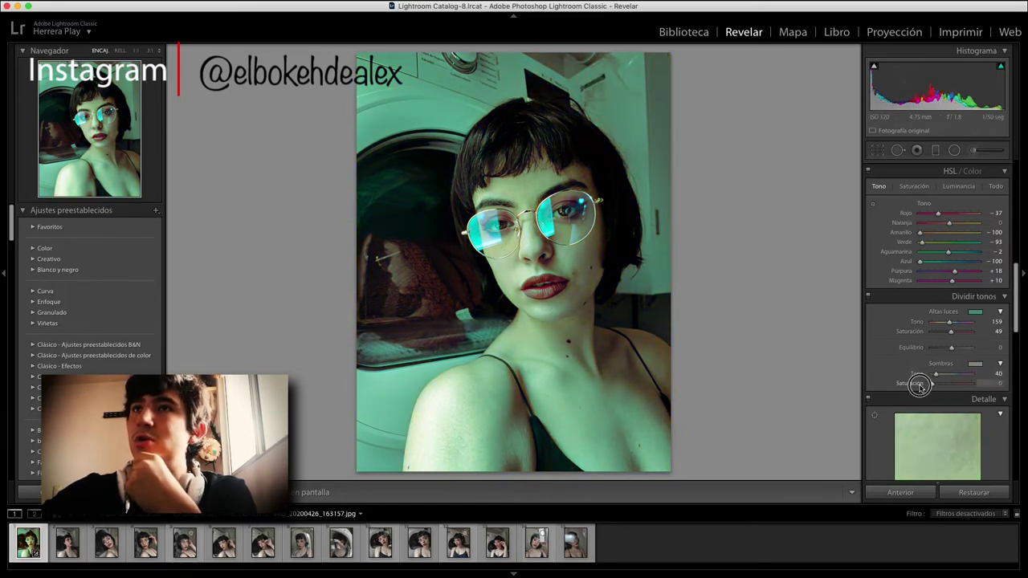
{"action": "left_click_drag", "start_coordinate": [950, 331], "coordinate": [976, 331]}
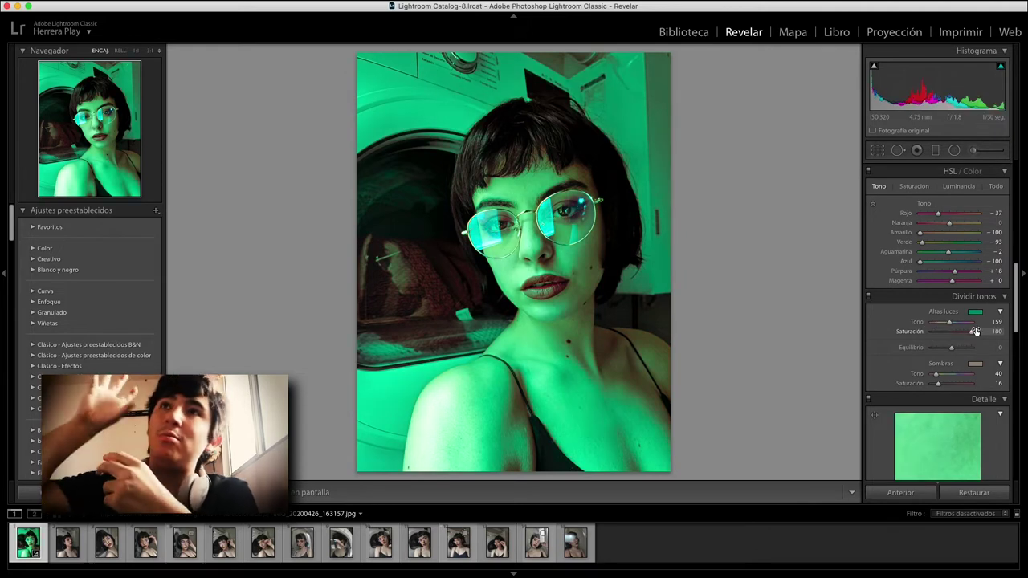
- Push the split-toning balance to −81, trying and undoing shadow/highlight hue shifts
{"action": "left_click_drag", "start_coordinate": [953, 349], "coordinate": [933, 348]}
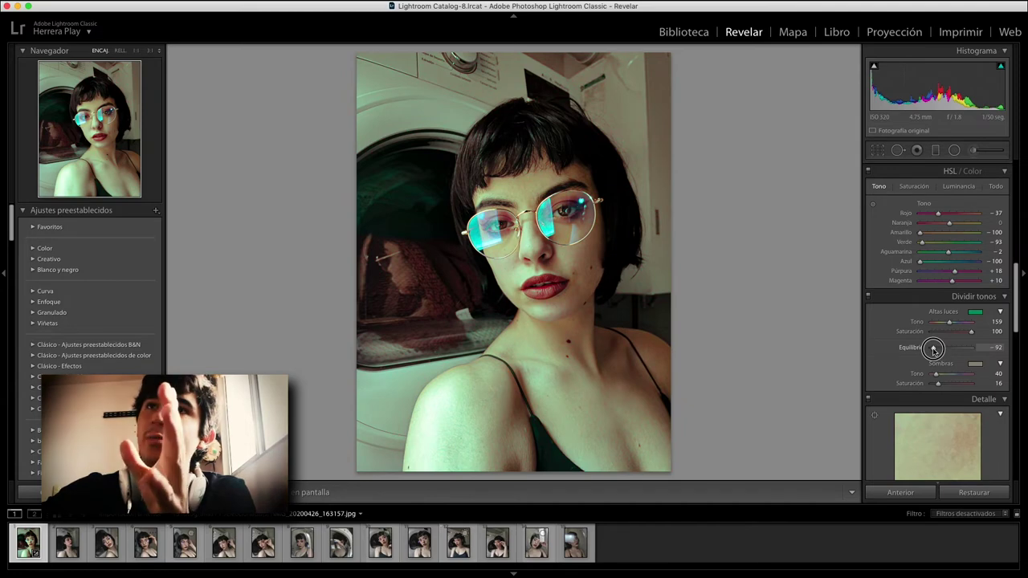
{"action": "mouse_move", "coordinate": [933, 349]}
{"action": "left_mouse_down"}
{"action": "mouse_move", "coordinate": [950, 374]}
{"action": "mouse_move", "coordinate": [935, 386]}
{"action": "left_mouse_up"}
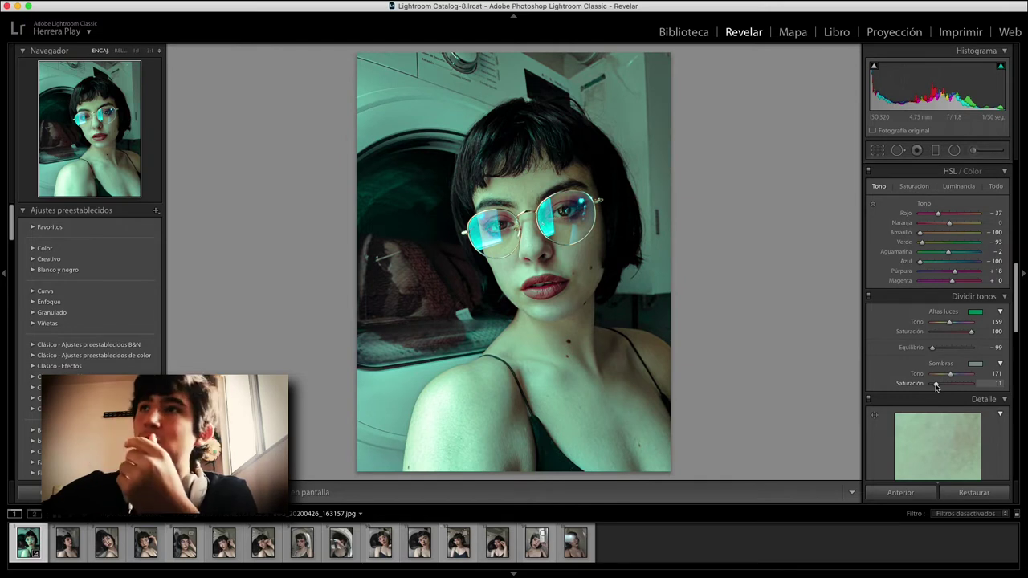
{"action": "key", "text": "ctrl+z"}
{"action": "key", "text": "ctrl+z"}
{"action": "key", "text": "ctrl+z"}
{"action": "key", "text": "ctrl+z"}
{"action": "left_click_drag", "start_coordinate": [944, 376], "coordinate": [937, 375]}
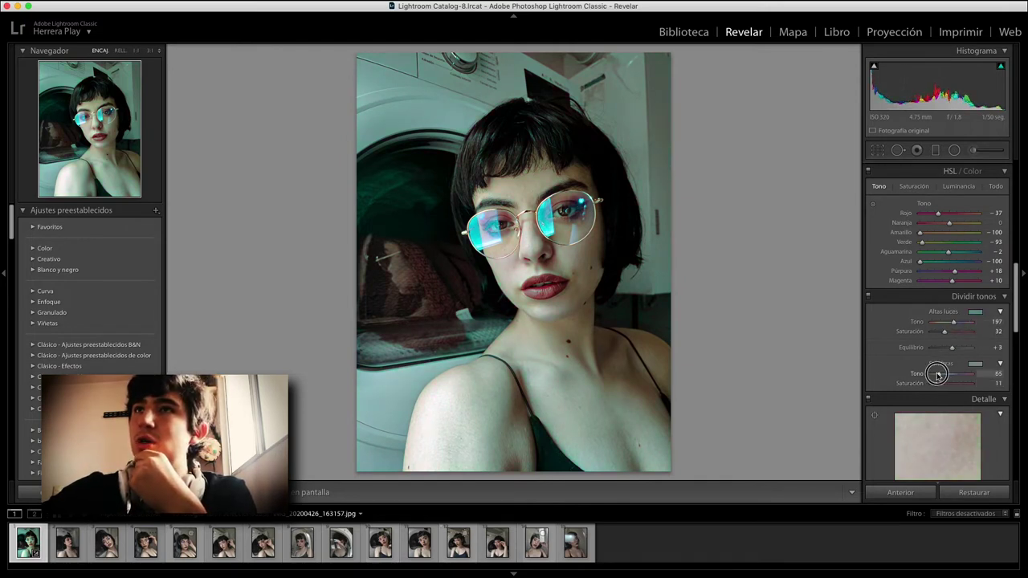
{"action": "key", "text": "ctrl+z"}
{"action": "key", "text": "ctrl+z"}
{"action": "key", "text": "ctrl+z"}
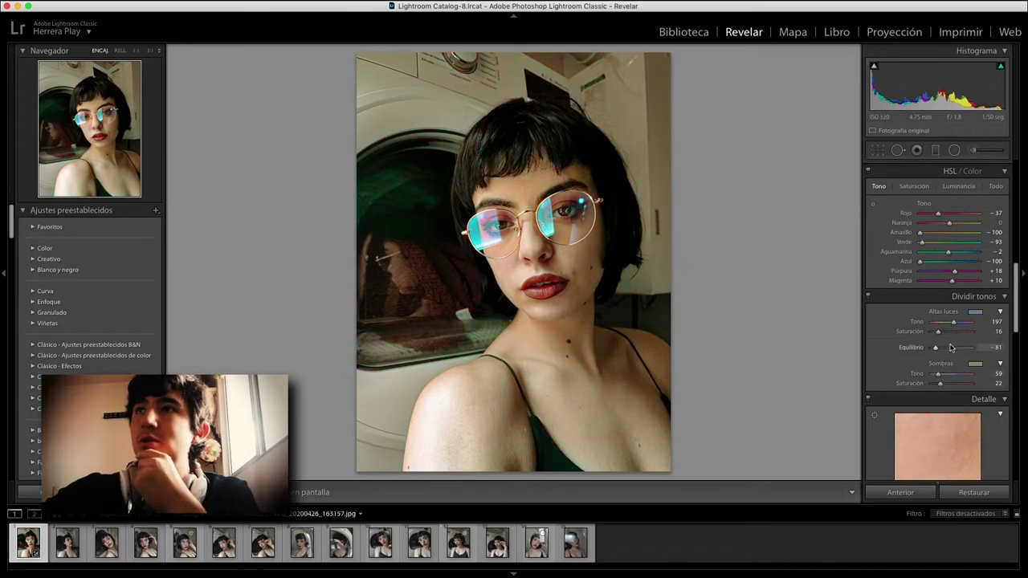
{"action": "mouse_move", "coordinate": [942, 323]}
{"action": "left_mouse_down"}
{"action": "mouse_move", "coordinate": [933, 324]}
{"action": "mouse_move", "coordinate": [951, 324]}
{"action": "left_mouse_up"}
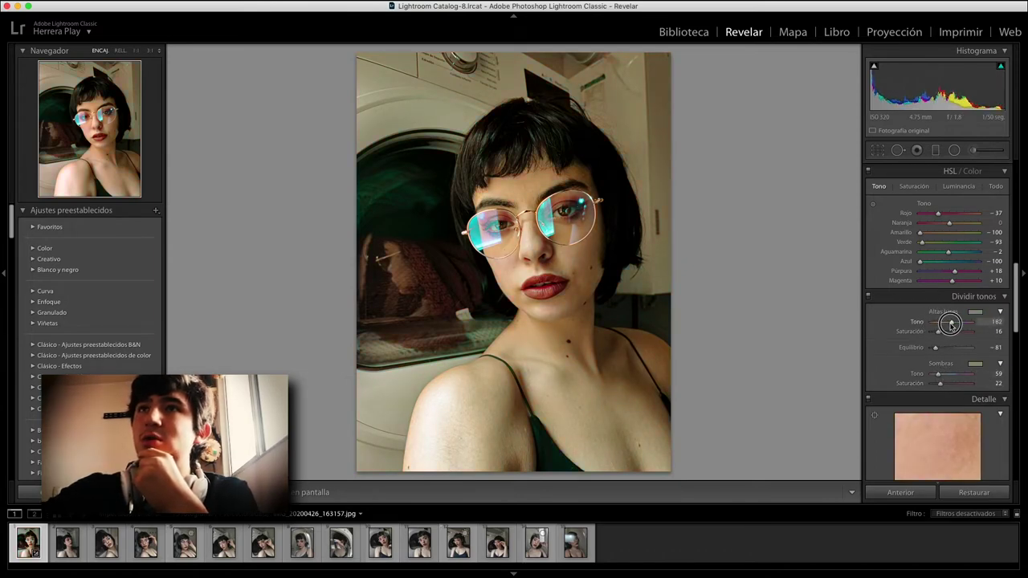
{"action": "scroll", "coordinate": [957, 323], "scroll_direction": "up", "scroll_amount": 5}
- Lower Vibrance to −40 and inspect the lips, chin and neck at 1:1
{"action": "scroll", "coordinate": [959, 345], "scroll_direction": "up", "scroll_amount": 5}
{"action": "scroll", "coordinate": [964, 386], "scroll_direction": "up", "scroll_amount": 3}
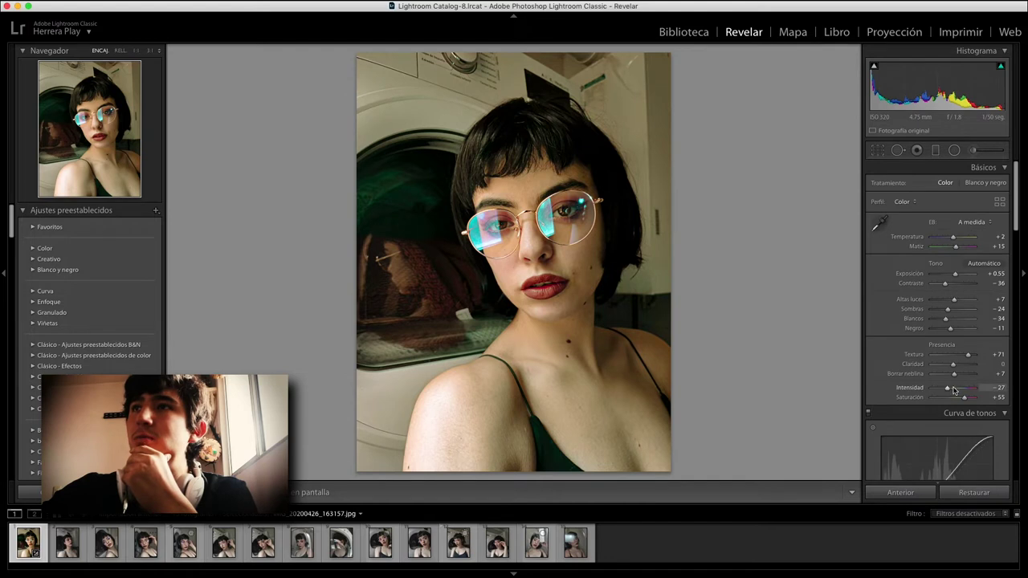
{"action": "left_click_drag", "start_coordinate": [960, 399], "coordinate": [965, 400]}
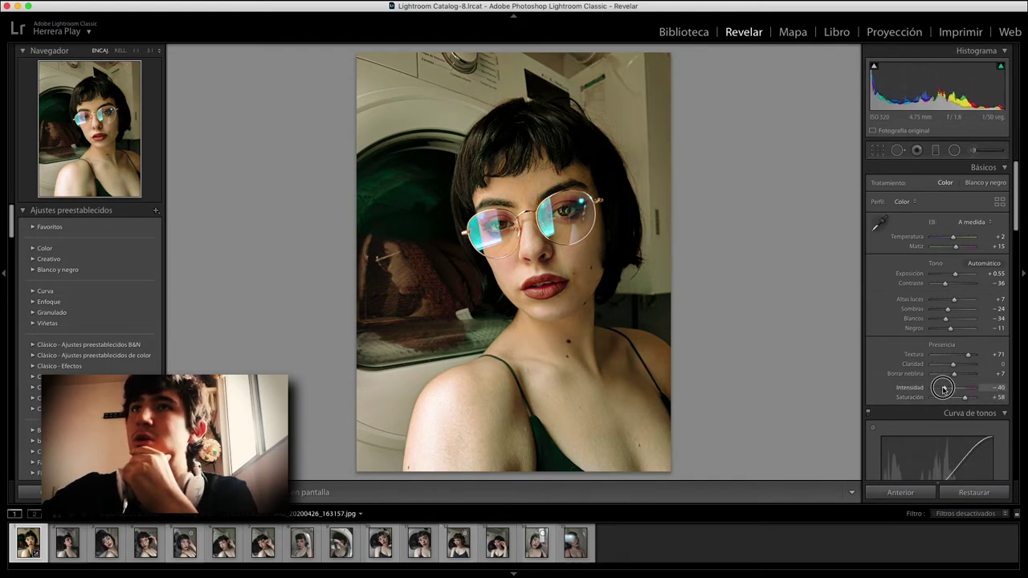
{"action": "scroll", "coordinate": [947, 392], "scroll_direction": "down", "scroll_amount": 10}
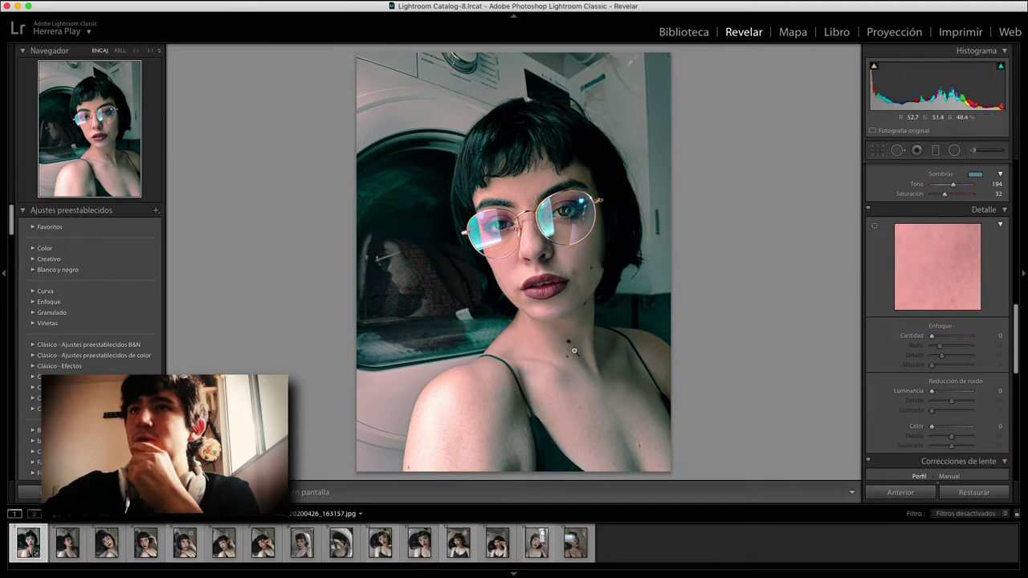
{"action": "left_click", "coordinate": [570, 308]}
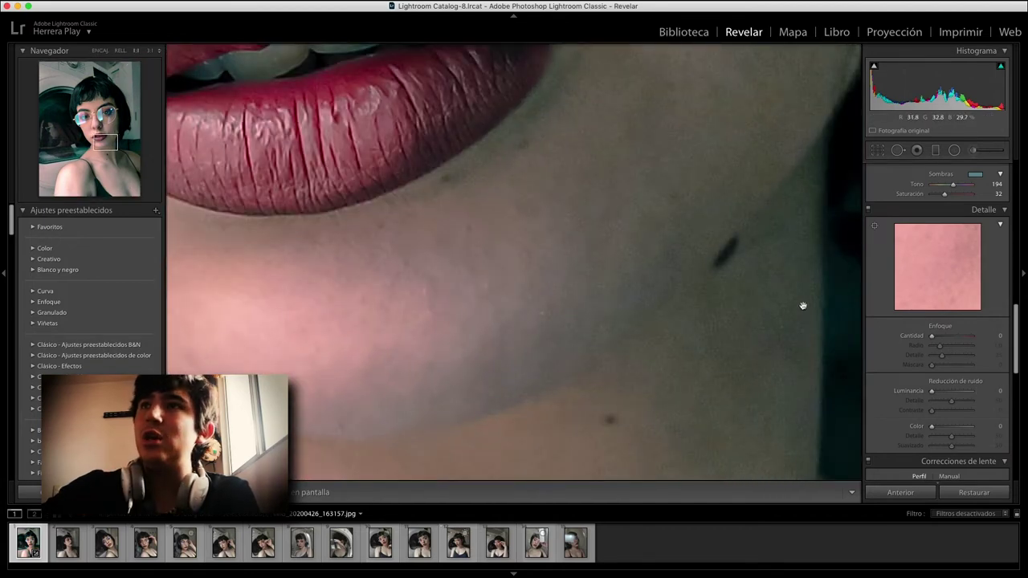
{"action": "scroll", "coordinate": [935, 337], "scroll_direction": "up", "scroll_amount": 5}
{"action": "left_click", "coordinate": [589, 292]}
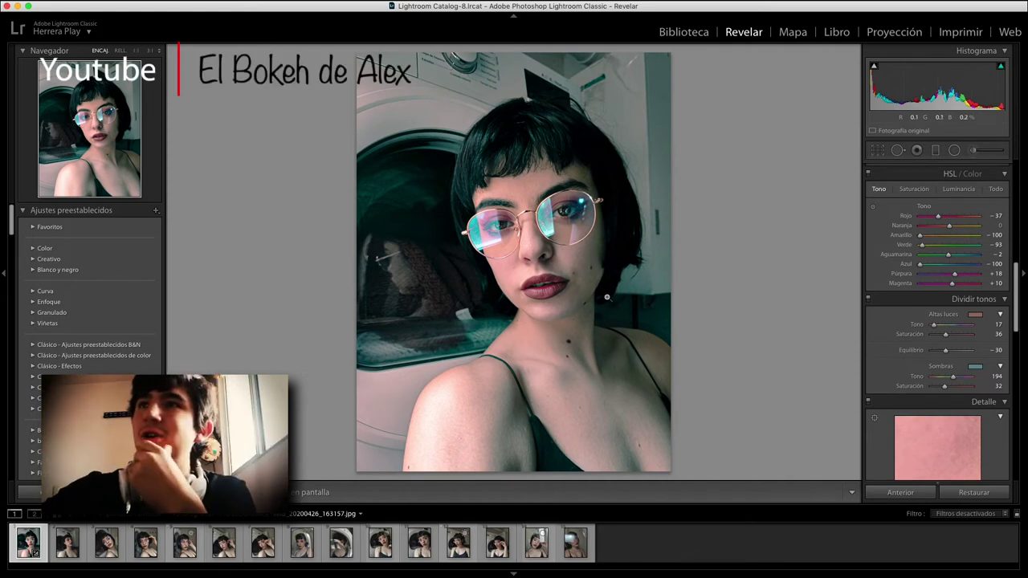
{"action": "scroll", "coordinate": [905, 407], "scroll_direction": "down", "scroll_amount": 3}
{"action": "scroll", "coordinate": [904, 407], "scroll_direction": "down", "scroll_amount": 3}
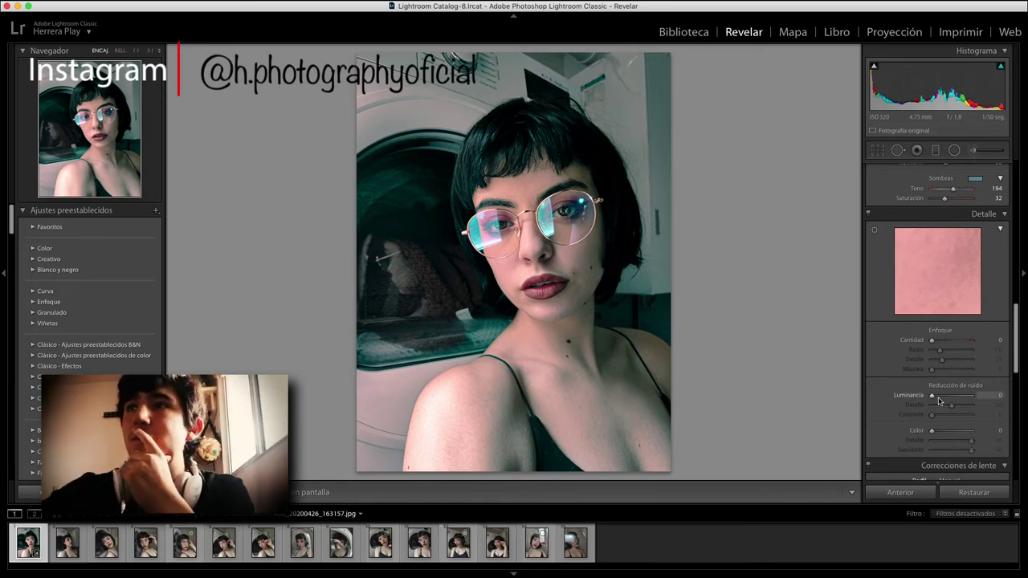
{"action": "left_click", "coordinate": [593, 306]}
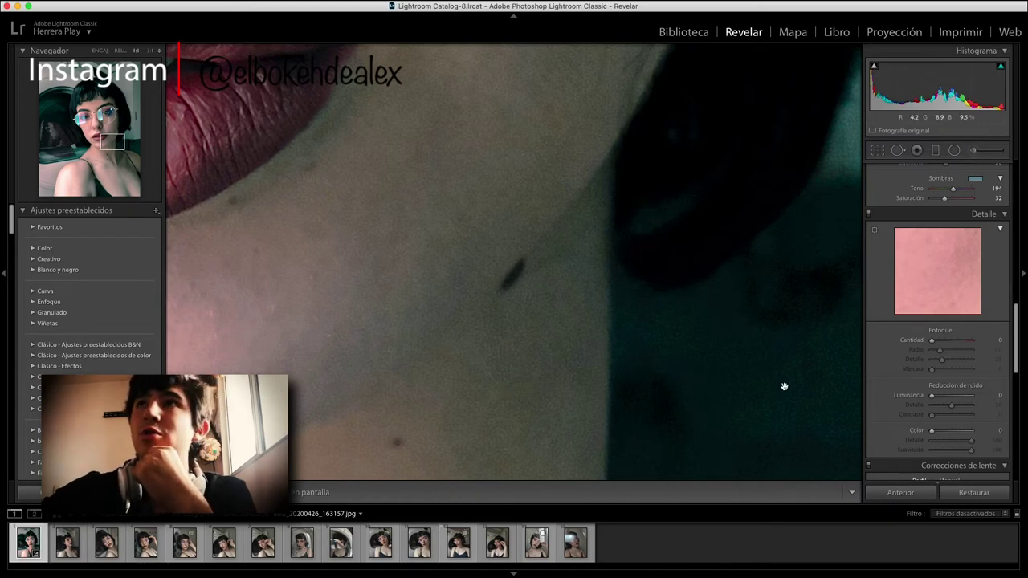
- Set luminance noise reduction to 30, detail 33, contrast 13, inspecting skin and lips at 1:1
{"action": "left_click_drag", "start_coordinate": [931, 395], "coordinate": [953, 396]}
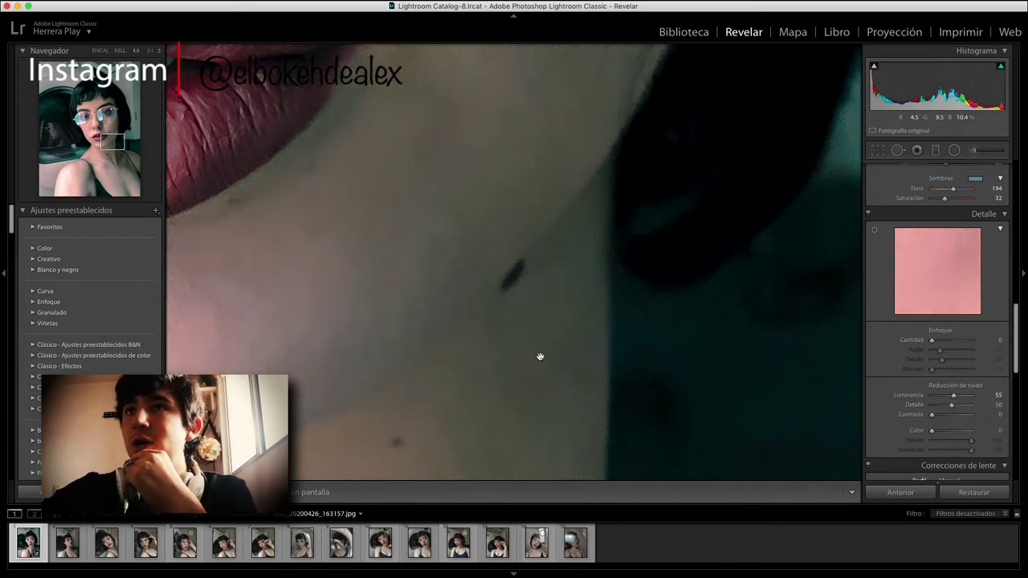
{"action": "mouse_move", "coordinate": [583, 274]}
{"action": "left_mouse_down"}
{"action": "mouse_move", "coordinate": [541, 371]}
{"action": "mouse_move", "coordinate": [537, 309]}
{"action": "left_mouse_up"}
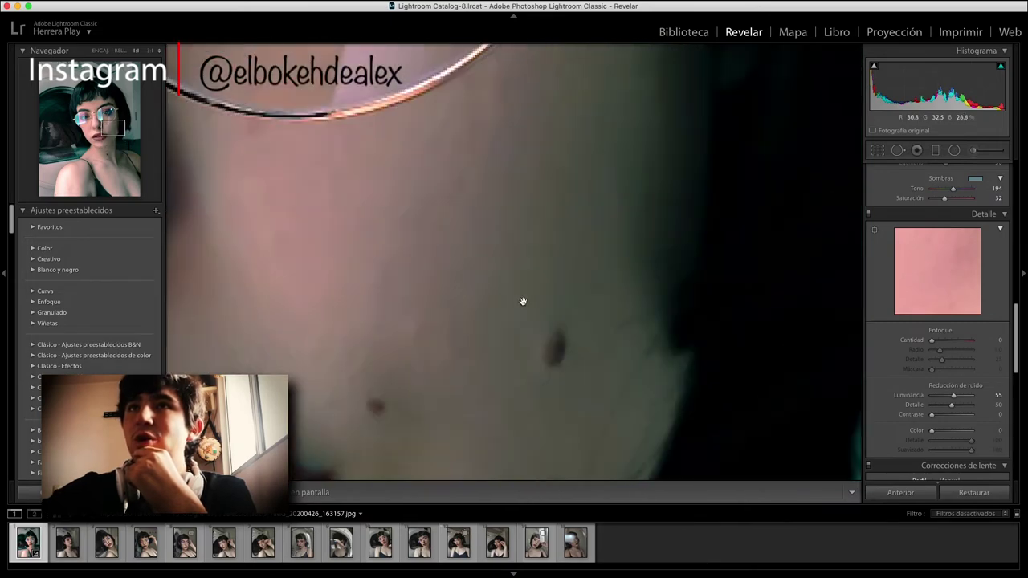
{"action": "mouse_move", "coordinate": [619, 362]}
{"action": "left_mouse_down"}
{"action": "mouse_move", "coordinate": [511, 325]}
{"action": "mouse_move", "coordinate": [738, 287]}
{"action": "left_mouse_up"}
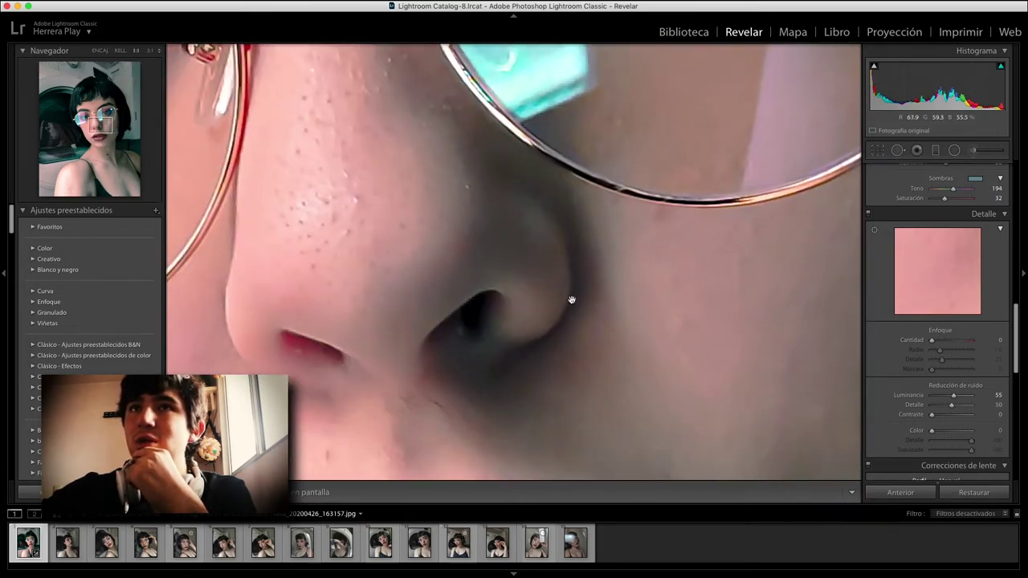
{"action": "left_click", "coordinate": [444, 262]}
{"action": "left_click_drag", "start_coordinate": [953, 395], "coordinate": [947, 397]}
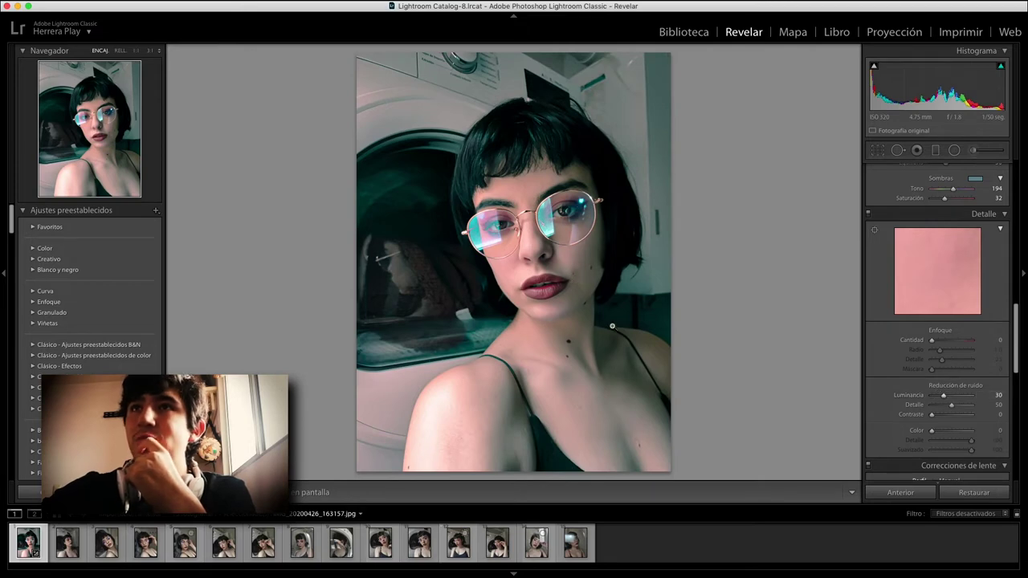
{"action": "left_click", "coordinate": [612, 326]}
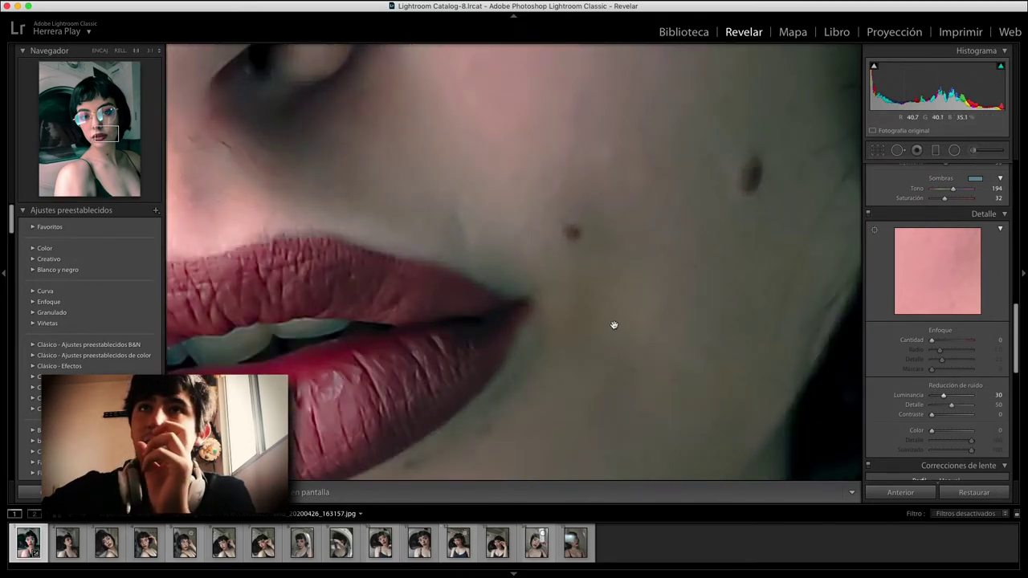
{"action": "left_click_drag", "start_coordinate": [606, 322], "coordinate": [716, 287]}
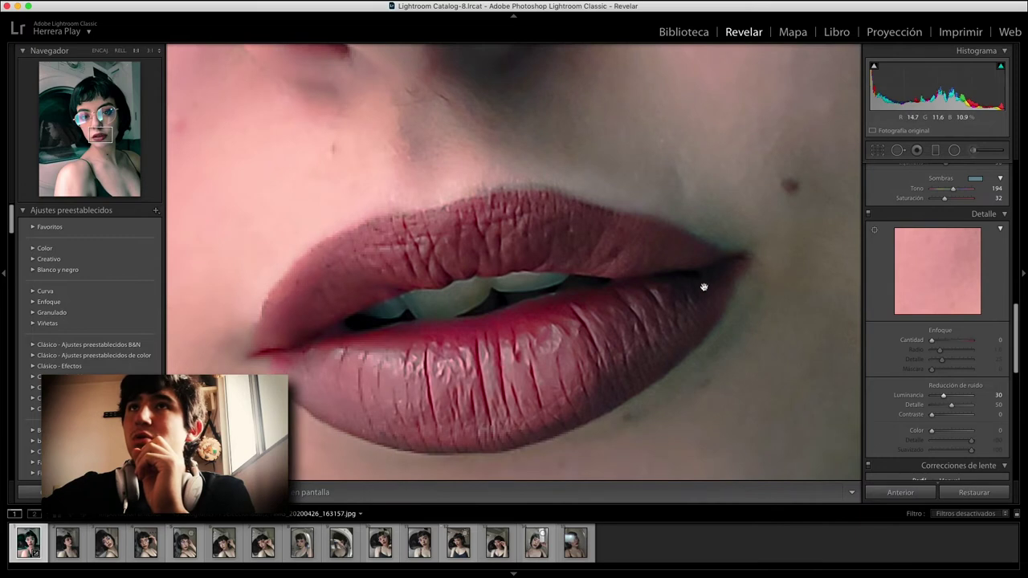
{"action": "left_click_drag", "start_coordinate": [612, 279], "coordinate": [738, 280]}
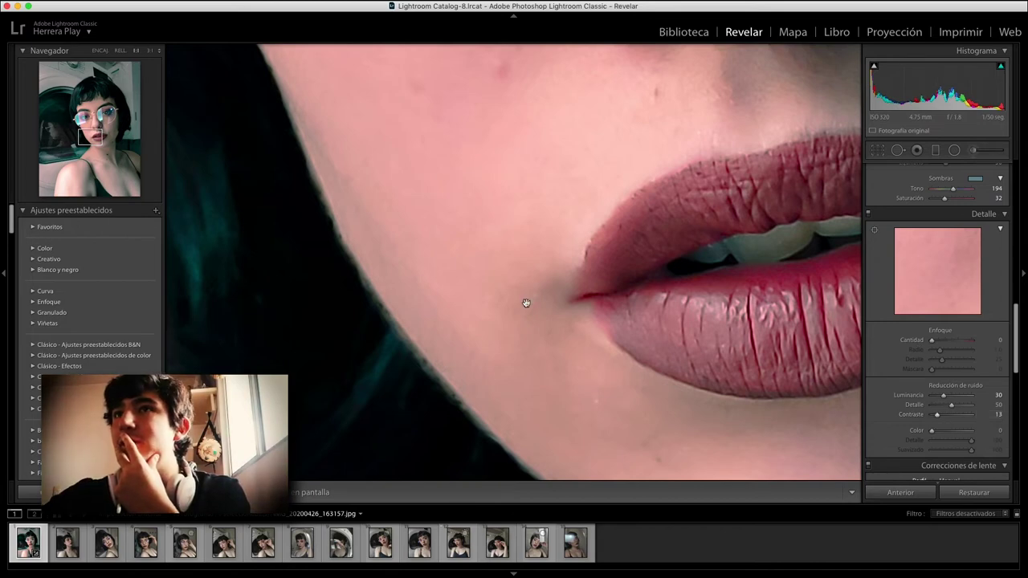
{"action": "left_click", "coordinate": [509, 319]}
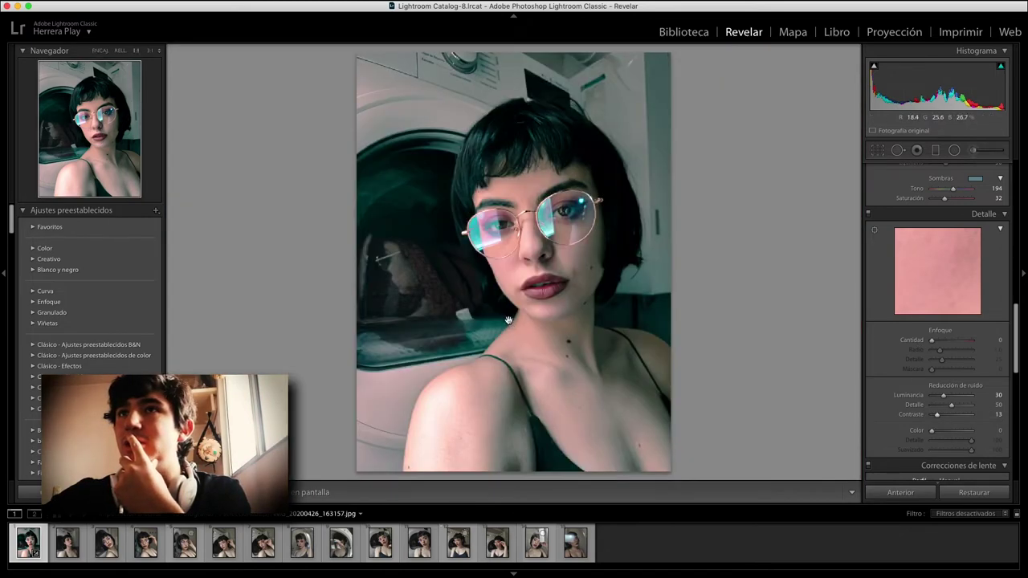
{"action": "left_click", "coordinate": [508, 316]}
{"action": "left_click_drag", "start_coordinate": [632, 344], "coordinate": [819, 353]}
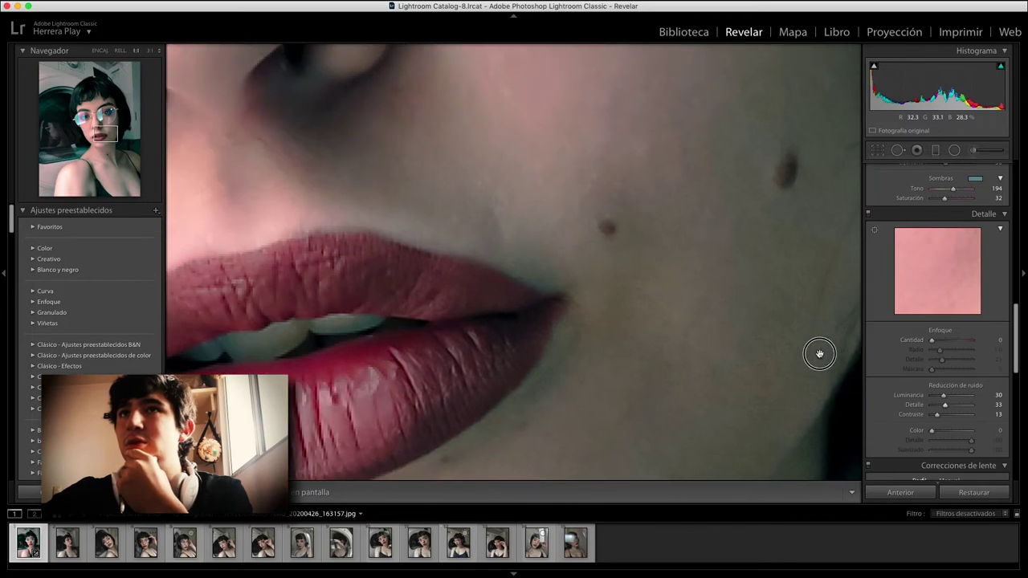
{"action": "left_click_drag", "start_coordinate": [666, 328], "coordinate": [700, 335]}
{"action": "left_click", "coordinate": [699, 335]}
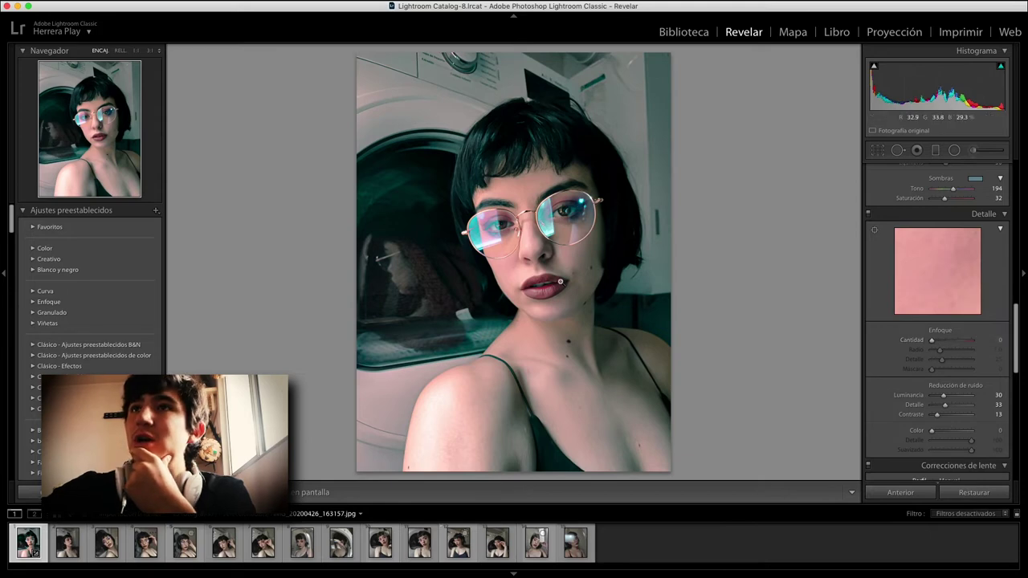
- Set sharpening to amount 80, radius 2.2, detail 100, masking 56 while zoomed on the eye
{"action": "left_click", "coordinate": [554, 283]}
{"action": "mouse_move", "coordinate": [626, 248]}
{"action": "left_mouse_down"}
{"action": "mouse_move", "coordinate": [667, 356]}
{"action": "mouse_move", "coordinate": [596, 188]}
{"action": "mouse_move", "coordinate": [676, 298]}
{"action": "mouse_move", "coordinate": [768, 304]}
{"action": "left_mouse_up"}
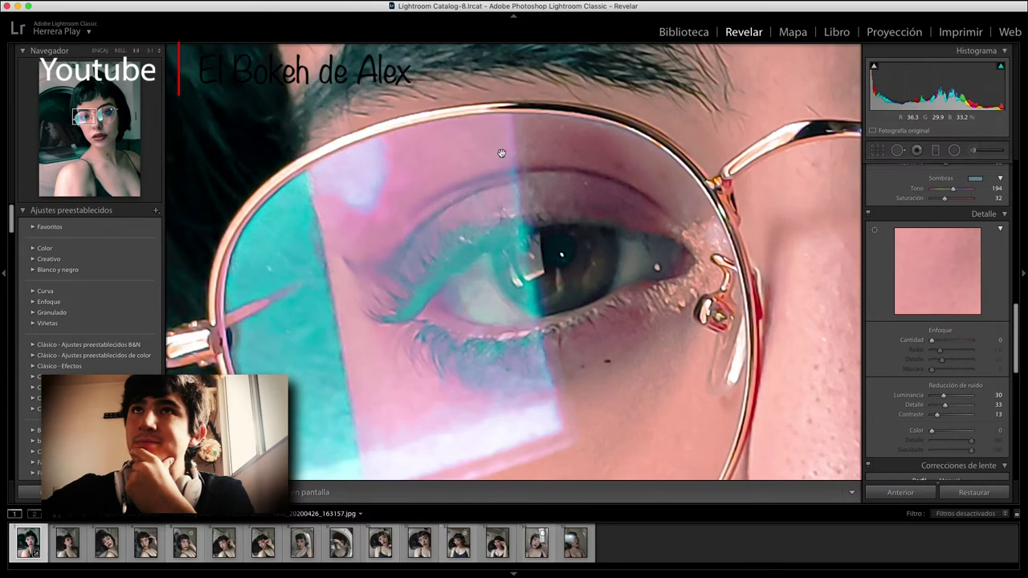
{"action": "left_click_drag", "start_coordinate": [501, 154], "coordinate": [533, 252]}
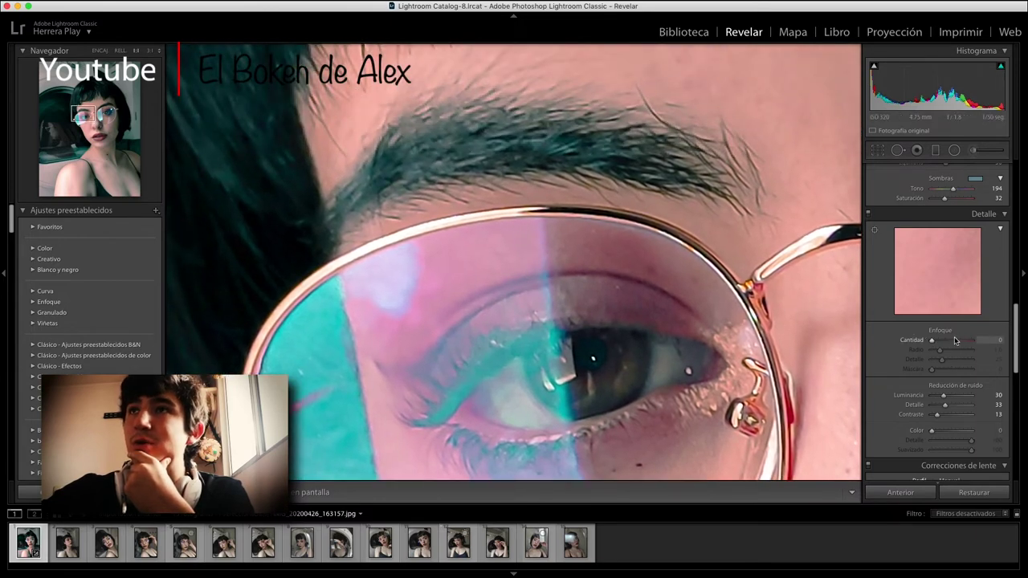
{"action": "left_click", "coordinate": [955, 341]}
{"action": "left_click_drag", "start_coordinate": [756, 342], "coordinate": [589, 181]}
{"action": "left_click", "coordinate": [957, 349]}
{"action": "left_click_drag", "start_coordinate": [951, 362], "coordinate": [974, 364]}
{"action": "left_click", "coordinate": [952, 369]}
- Inspect the sharpening on the hair edge and cheek at 1:1
{"action": "left_click_drag", "start_coordinate": [666, 351], "coordinate": [665, 378]}
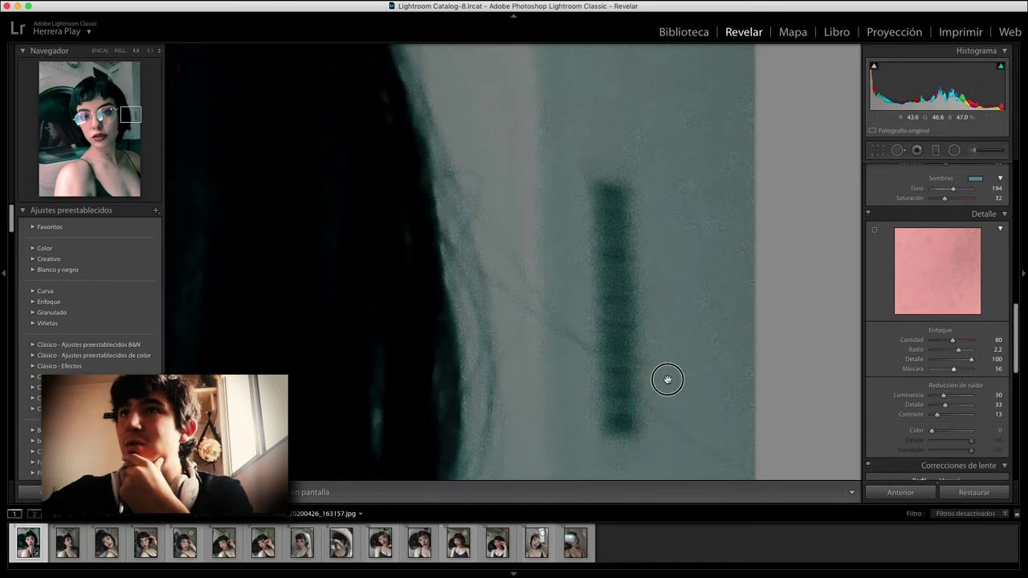
{"action": "left_click_drag", "start_coordinate": [637, 280], "coordinate": [665, 305]}
{"action": "left_click", "coordinate": [665, 305]}
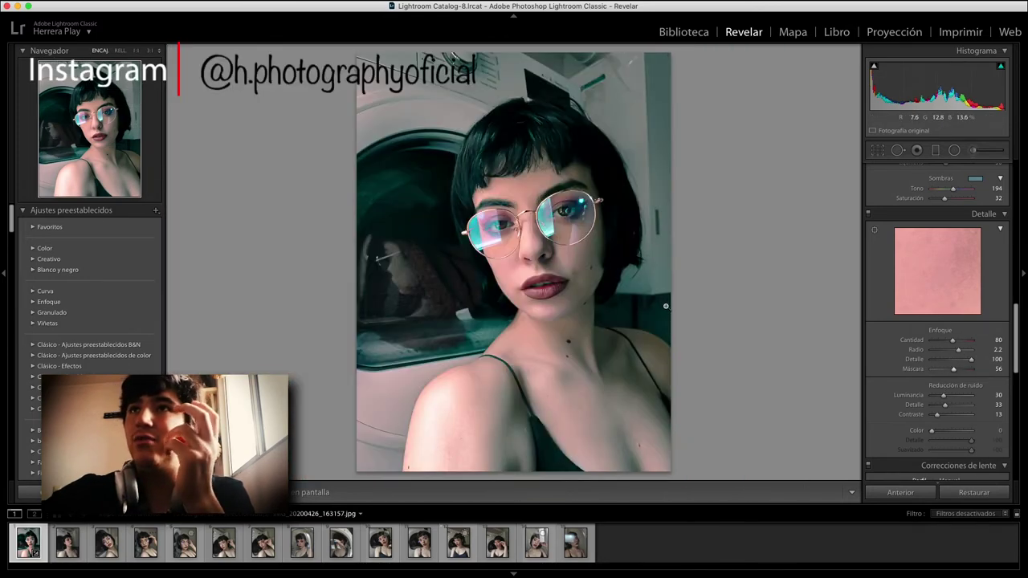
{"action": "left_click", "coordinate": [573, 264]}
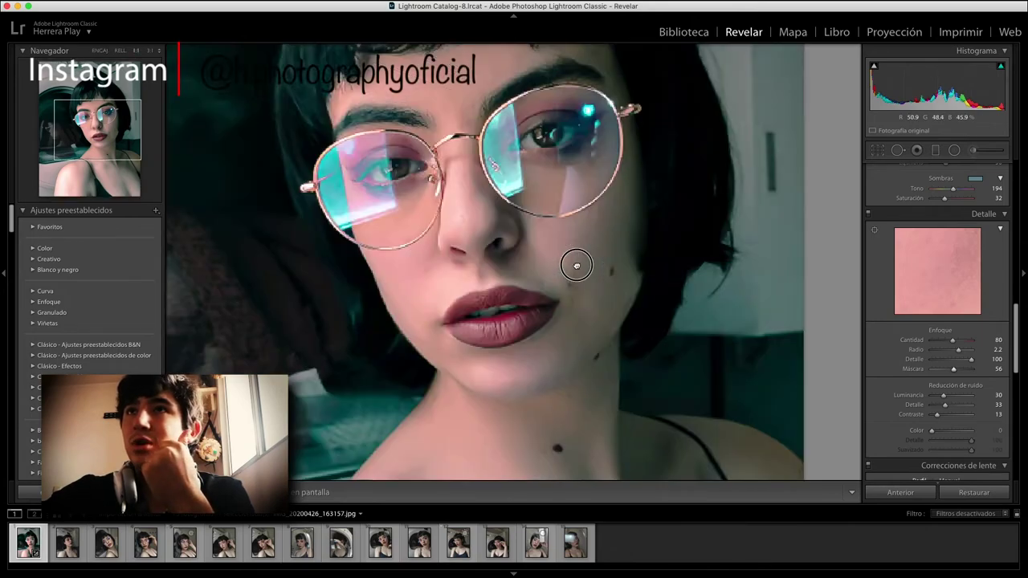
{"action": "left_click", "coordinate": [486, 276]}
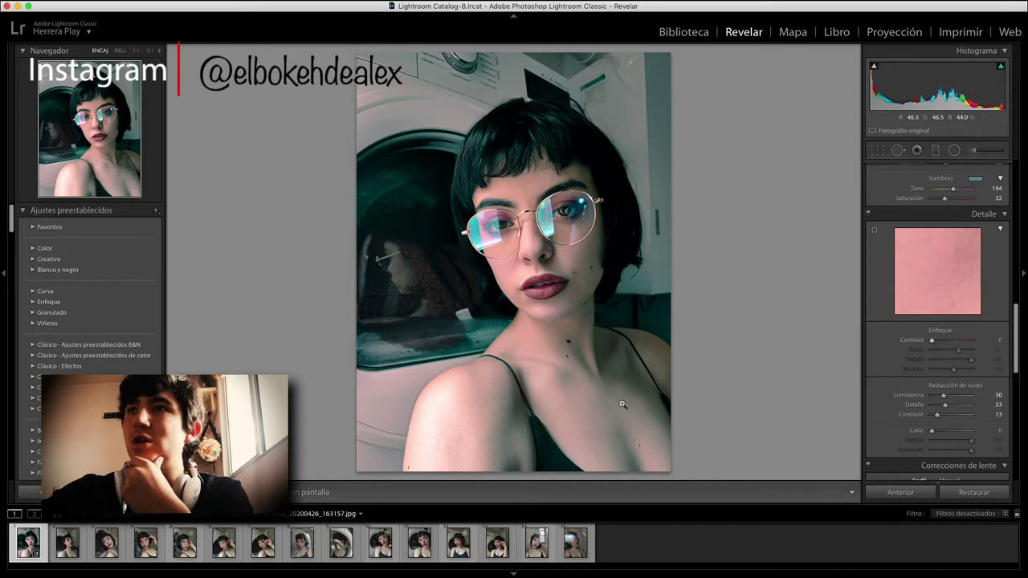
{"action": "scroll", "coordinate": [947, 217], "scroll_direction": "down", "scroll_amount": 5}
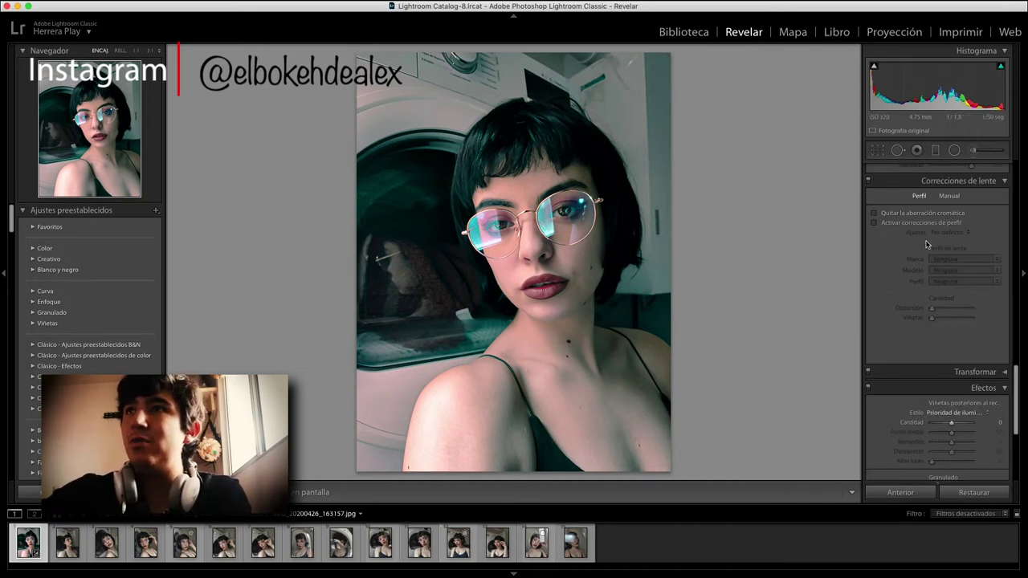
- Enable lens profile corrections, then test Transform aspect −100 and offsets before resetting them
{"action": "left_click", "coordinate": [928, 223]}
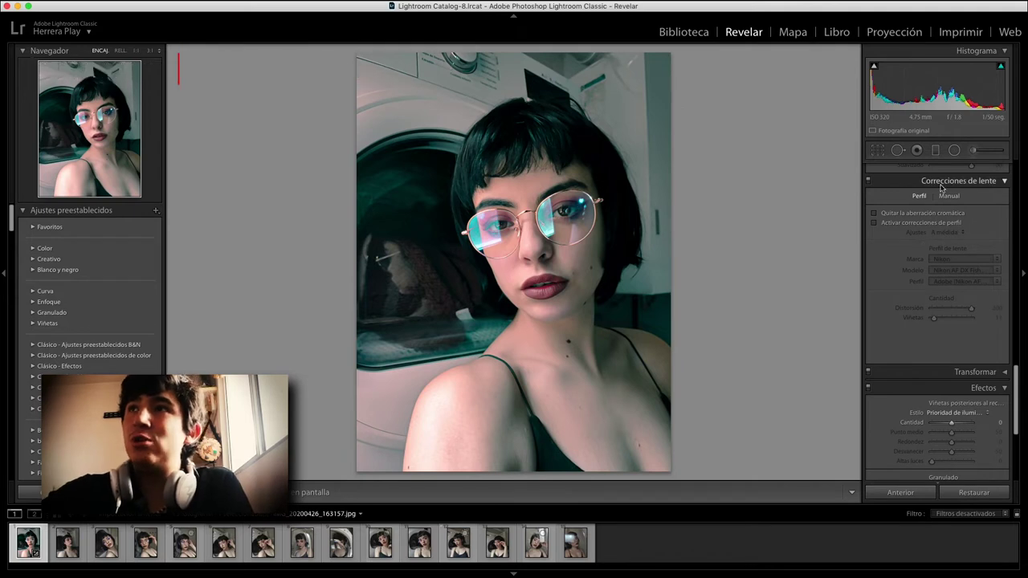
{"action": "left_click", "coordinate": [866, 183]}
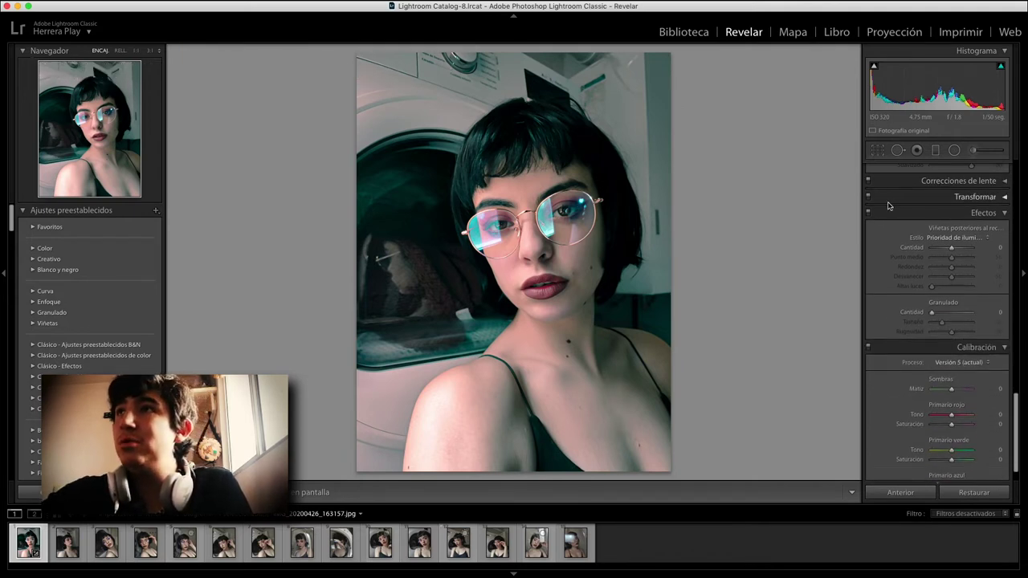
{"action": "left_click", "coordinate": [887, 205]}
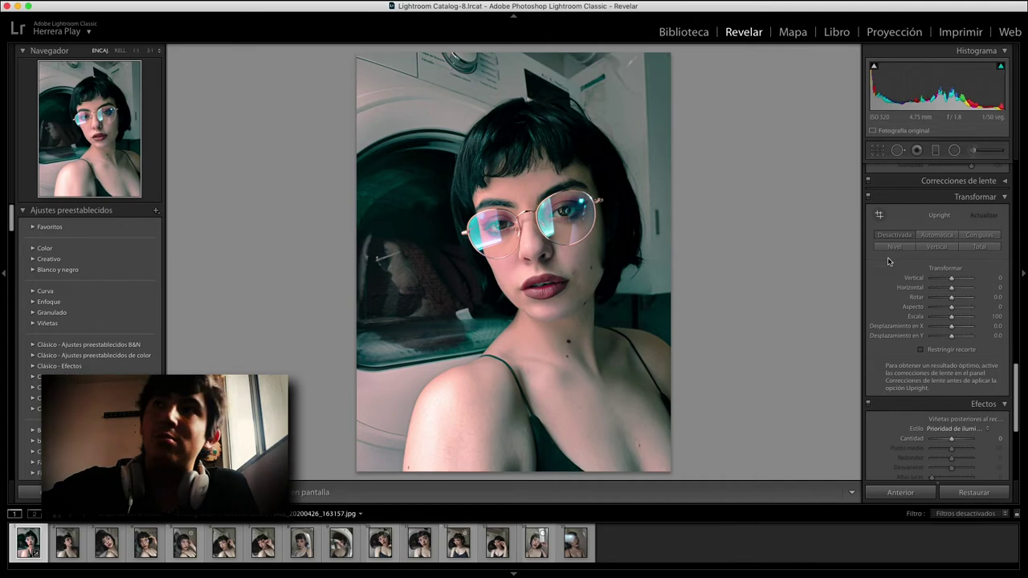
{"action": "left_click", "coordinate": [954, 308]}
{"action": "mouse_move", "coordinate": [952, 309]}
{"action": "left_mouse_down"}
{"action": "mouse_move", "coordinate": [913, 343]}
{"action": "mouse_move", "coordinate": [969, 326]}
{"action": "left_mouse_up"}
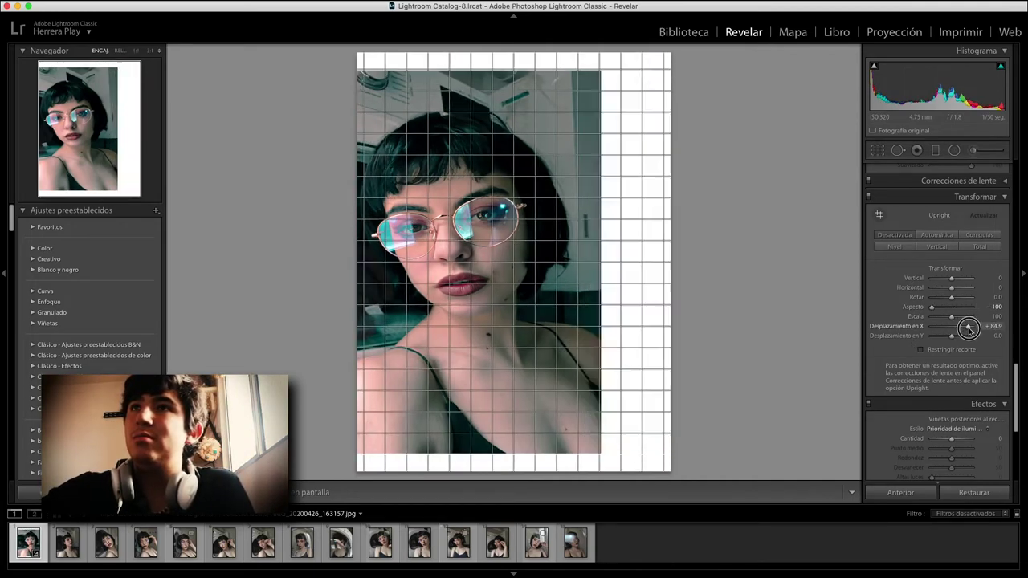
{"action": "left_click_drag", "start_coordinate": [954, 342], "coordinate": [929, 339]}
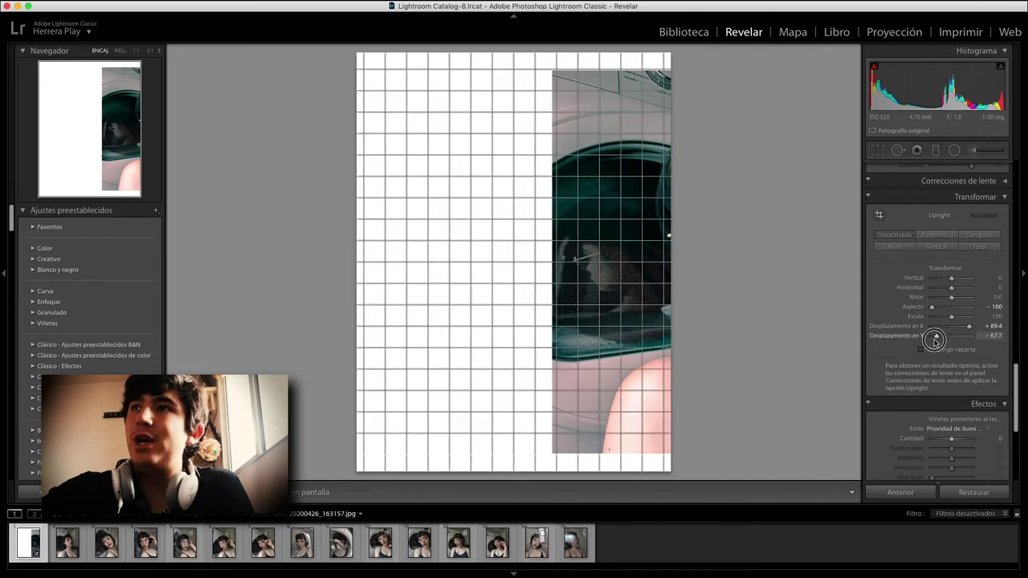
{"action": "key", "text": "ctrl+shift+r"}
{"action": "left_click", "coordinate": [873, 198]}
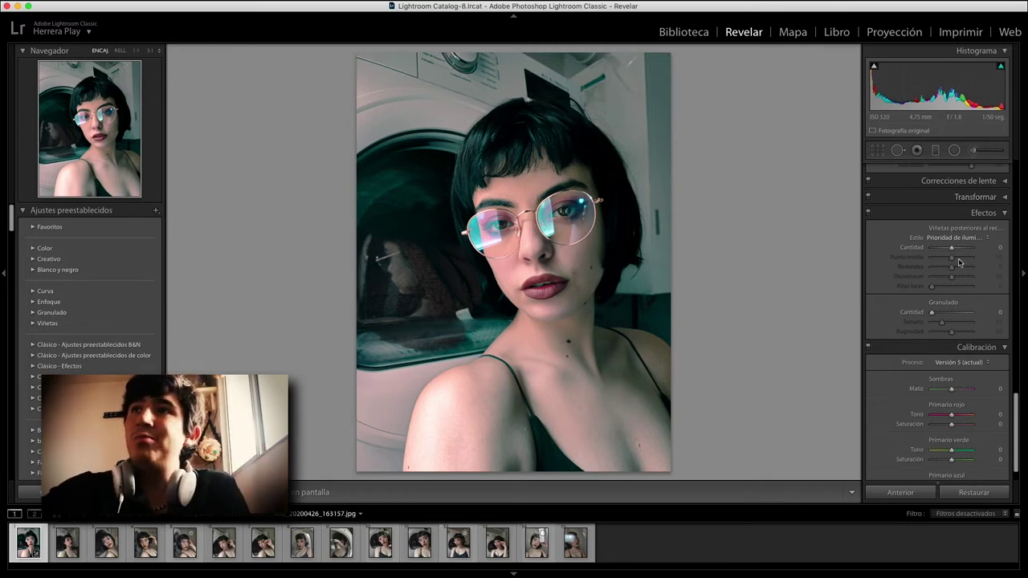
{"action": "left_click_drag", "start_coordinate": [951, 248], "coordinate": [938, 250]}
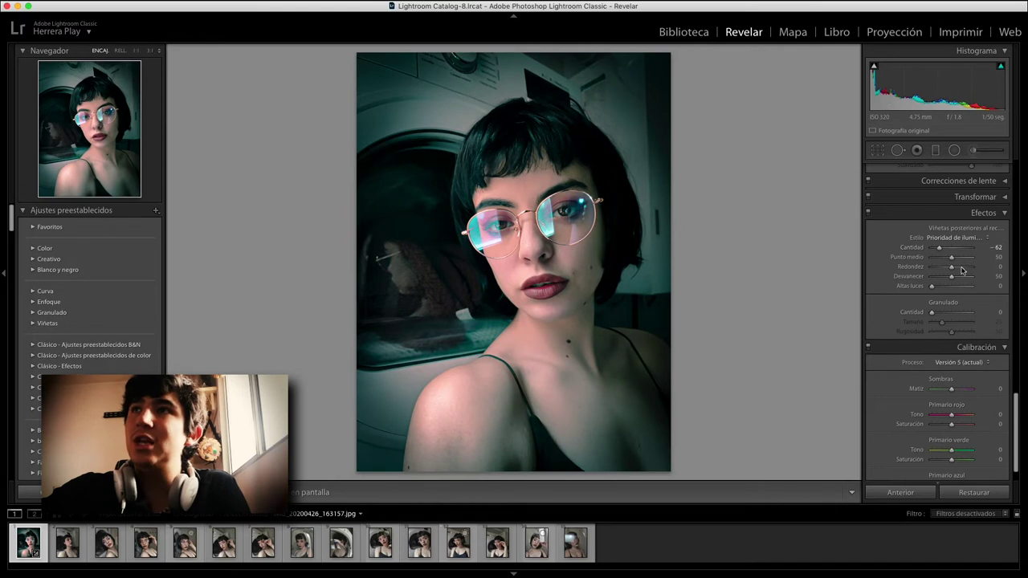
{"action": "left_click_drag", "start_coordinate": [938, 250], "coordinate": [930, 250]}
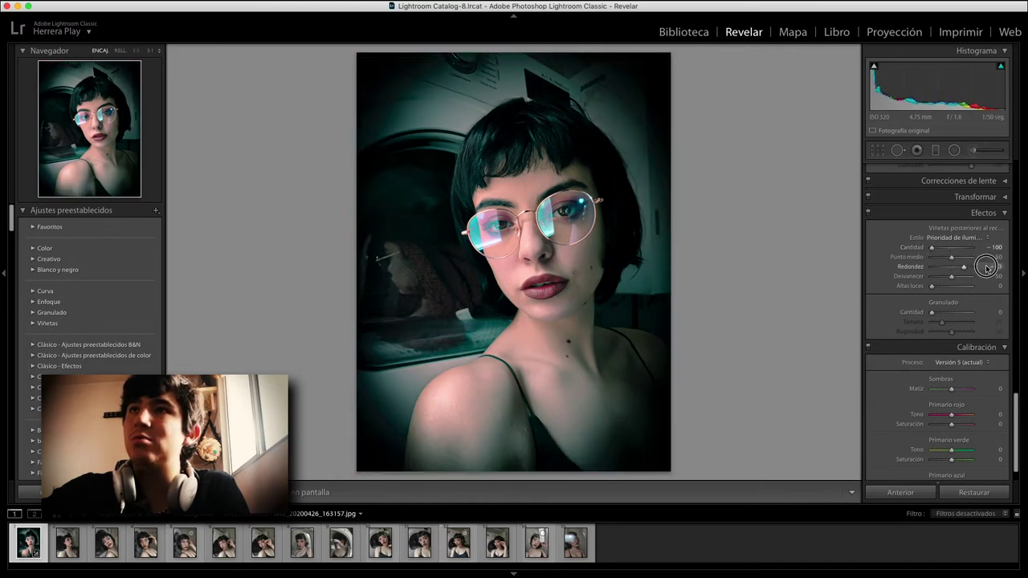
{"action": "mouse_move", "coordinate": [986, 267]}
{"action": "left_mouse_down"}
{"action": "mouse_move", "coordinate": [912, 263]}
{"action": "mouse_move", "coordinate": [971, 276]}
{"action": "left_mouse_up"}
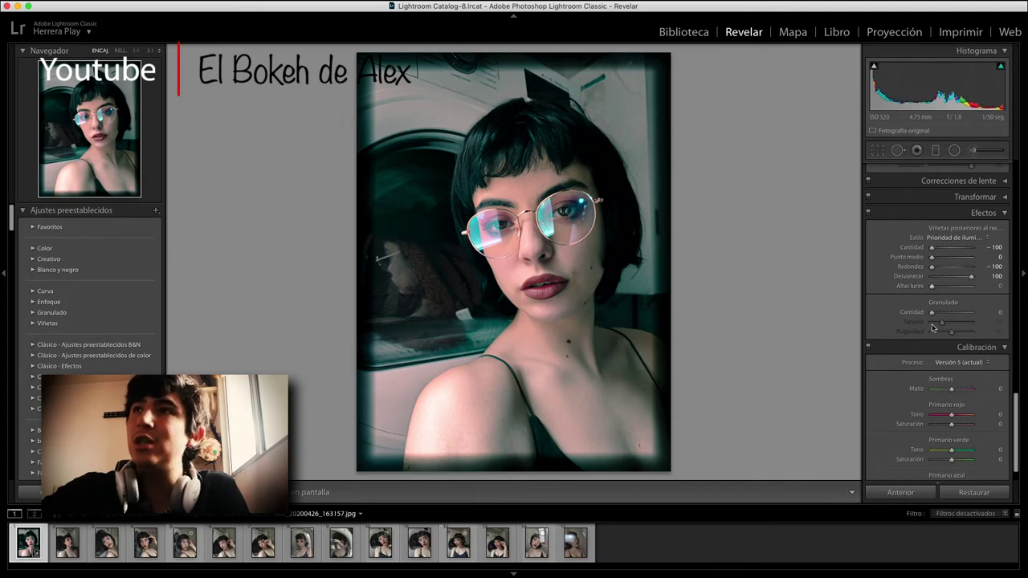
{"action": "mouse_move", "coordinate": [942, 313]}
{"action": "left_mouse_down"}
{"action": "mouse_move", "coordinate": [971, 312]}
{"action": "mouse_move", "coordinate": [956, 322]}
{"action": "left_mouse_up"}
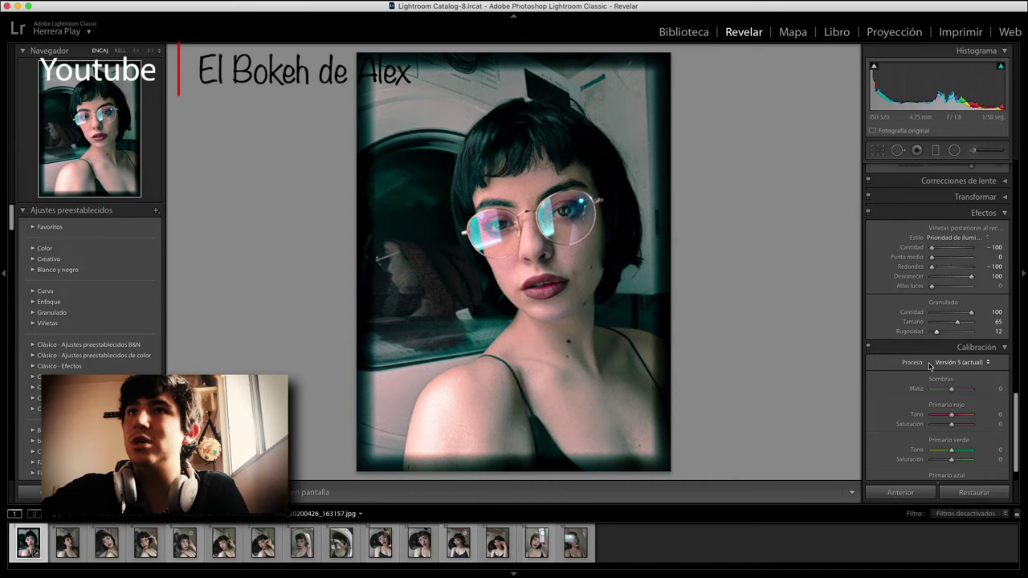
{"action": "key", "text": "ctrl+z"}
{"action": "key", "text": "ctrl+z"}
{"action": "key", "text": "ctrl+z"}
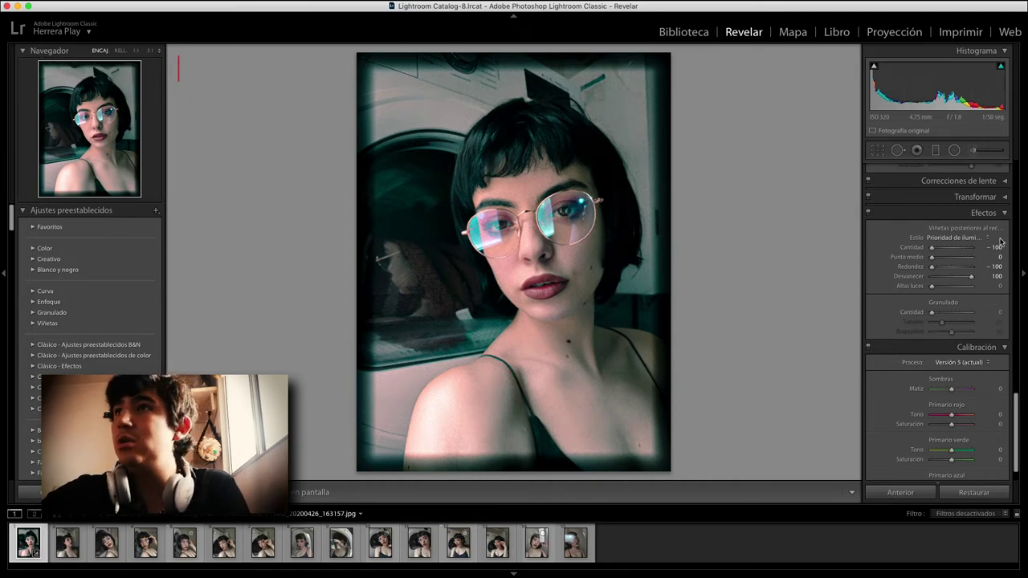
{"action": "key", "text": "ctrl+z"}
{"action": "scroll", "coordinate": [990, 298], "scroll_direction": "down", "scroll_amount": 1}
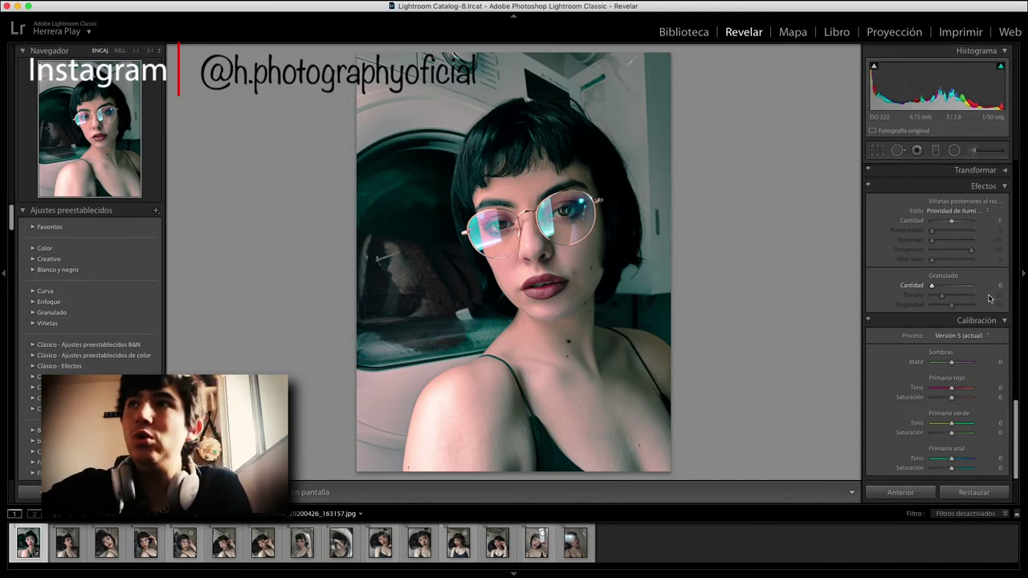
{"action": "left_click_drag", "start_coordinate": [944, 338], "coordinate": [937, 308]}
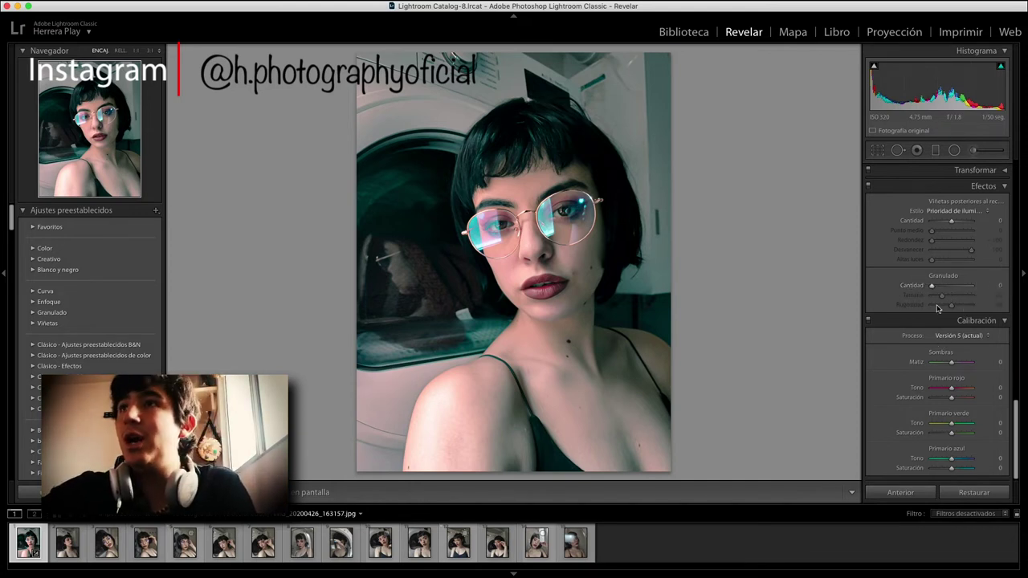
{"action": "left_click", "coordinate": [607, 289]}
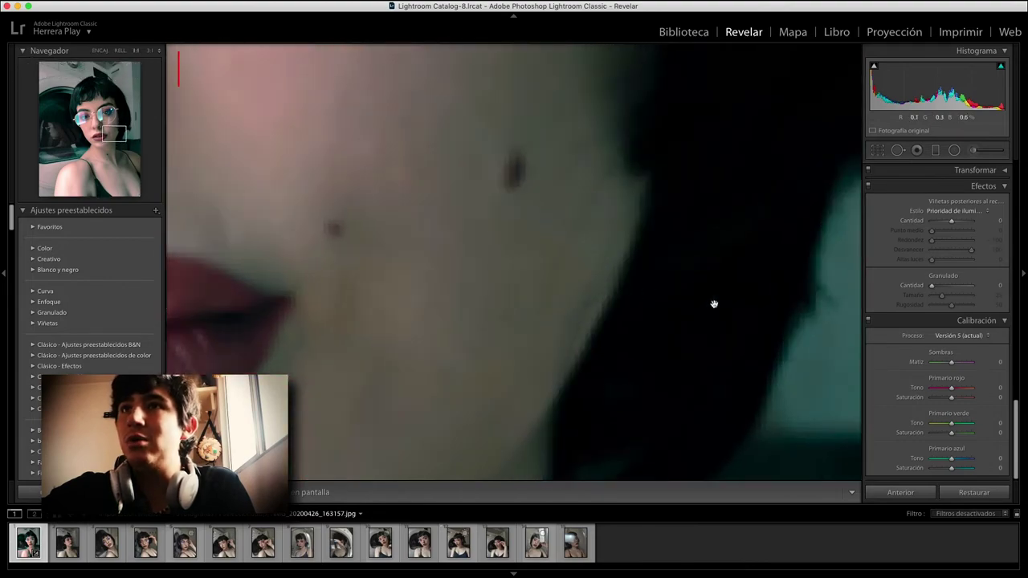
{"action": "left_click_drag", "start_coordinate": [931, 285], "coordinate": [973, 285]}
{"action": "left_click", "coordinate": [589, 412]}
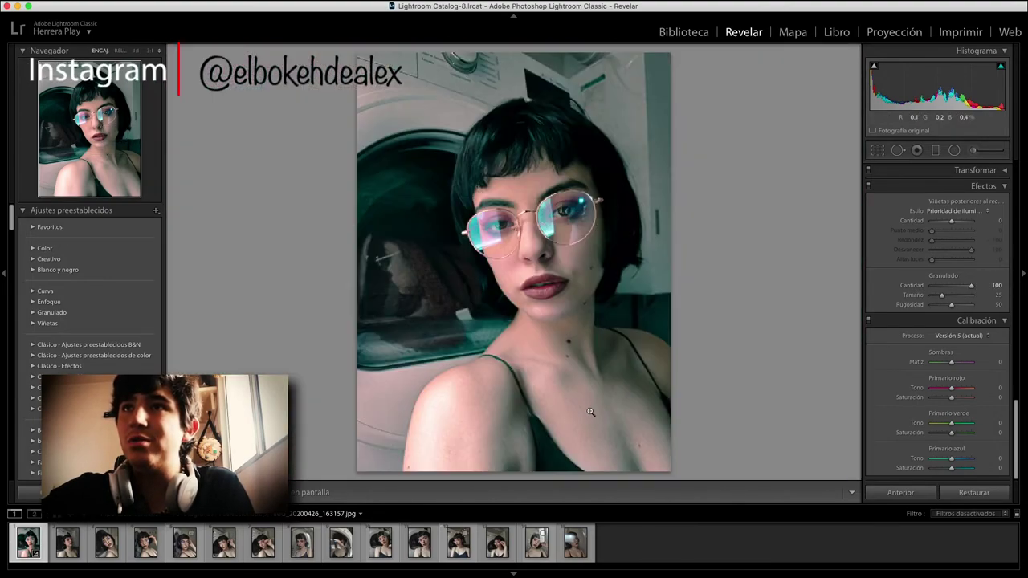
{"action": "left_click", "coordinate": [589, 413]}
{"action": "mouse_move", "coordinate": [438, 323]}
{"action": "left_mouse_down"}
{"action": "mouse_move", "coordinate": [728, 418]}
{"action": "mouse_move", "coordinate": [650, 301]}
{"action": "mouse_move", "coordinate": [781, 274]}
{"action": "left_mouse_up"}
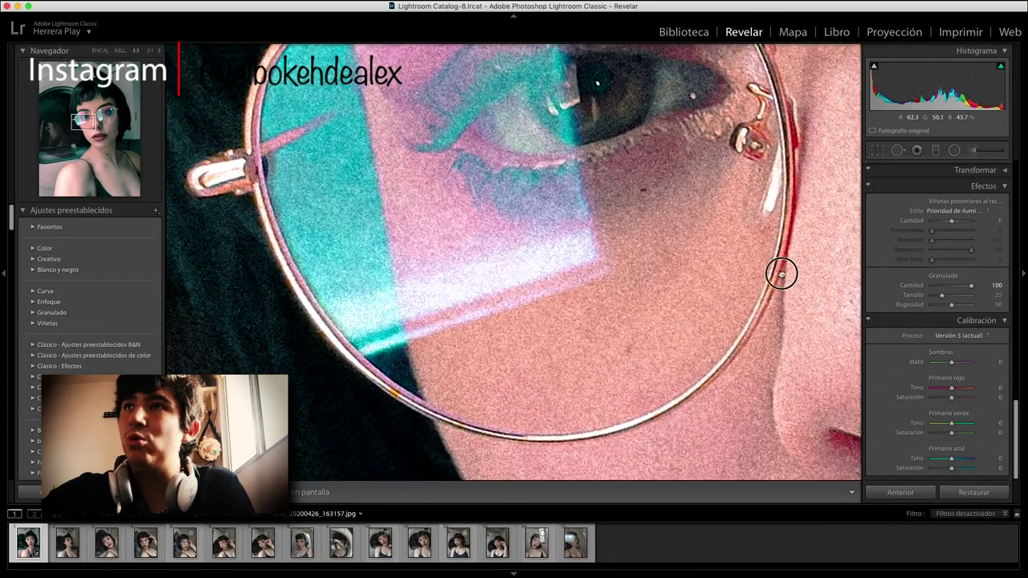
{"action": "left_click", "coordinate": [781, 273]}
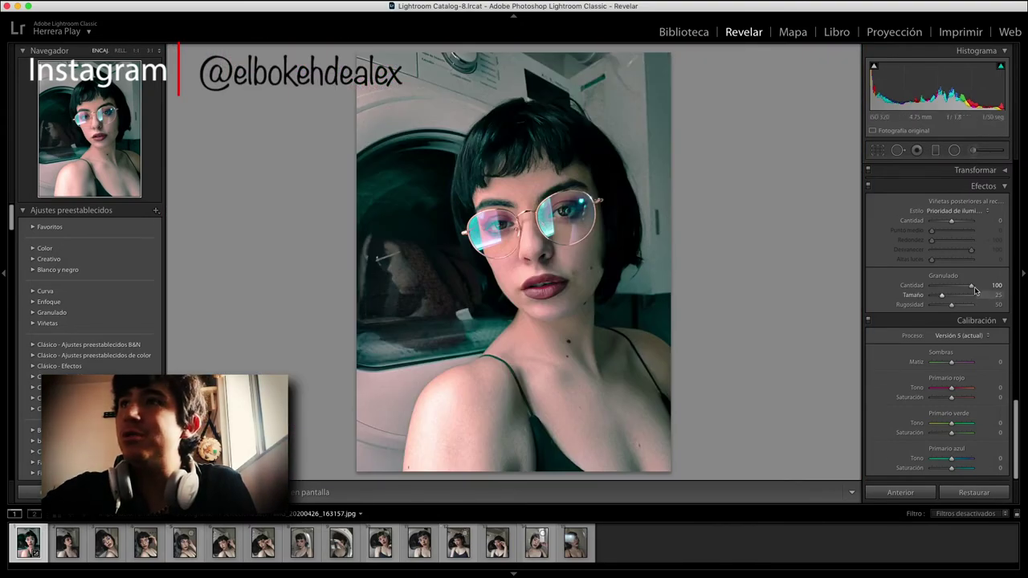
{"action": "double_click", "coordinate": [912, 286]}
{"action": "left_click", "coordinate": [557, 300]}
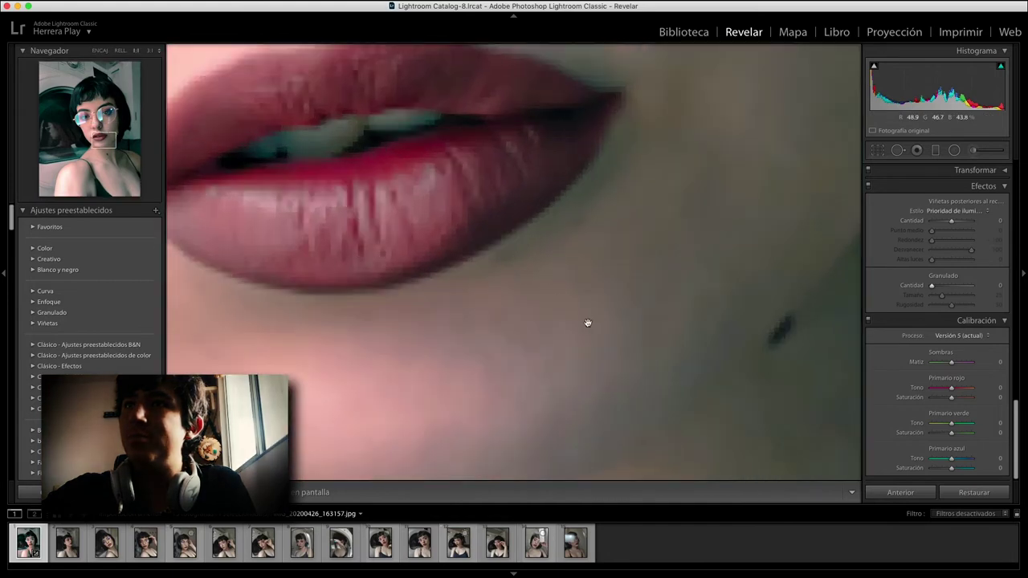
{"action": "left_click", "coordinate": [634, 359]}
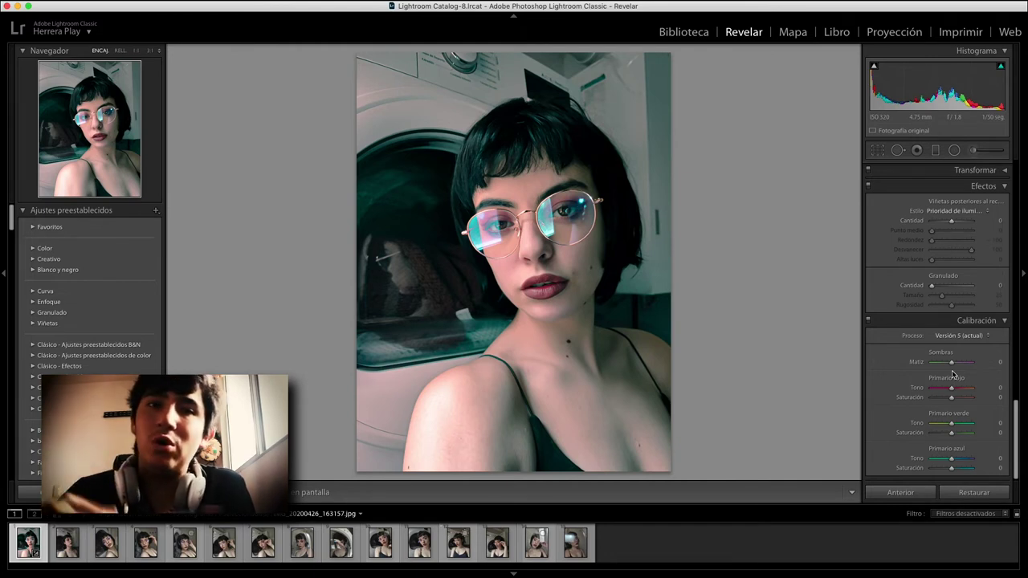
- Set Calibration shadows tint to −5, undo trial green/blue primary shifts, and show Before/After
{"action": "left_click_drag", "start_coordinate": [951, 362], "coordinate": [949, 362]}
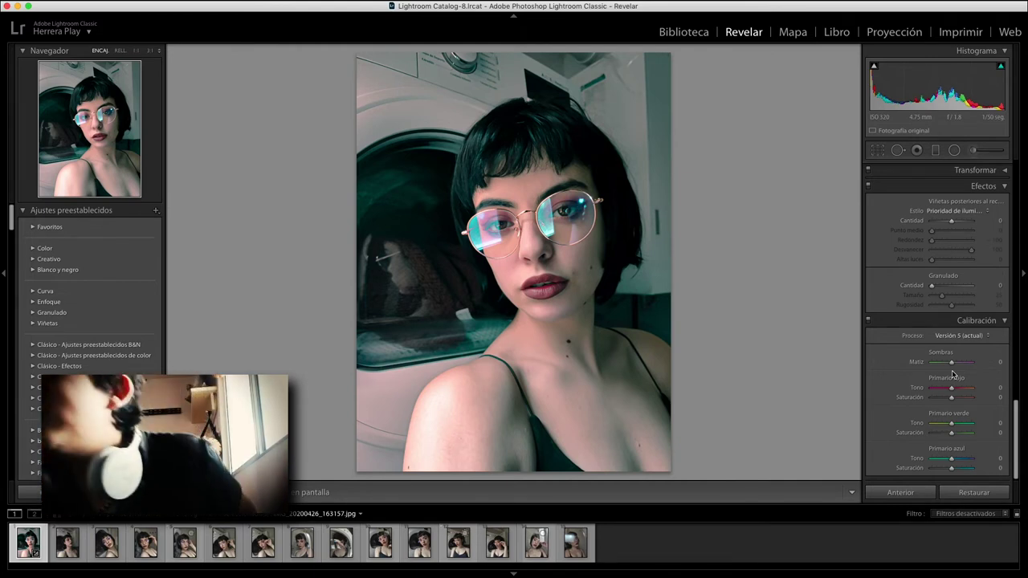
{"action": "left_click", "coordinate": [952, 426]}
{"action": "mouse_move", "coordinate": [943, 426]}
{"action": "left_mouse_down"}
{"action": "mouse_move", "coordinate": [937, 443]}
{"action": "mouse_move", "coordinate": [967, 432]}
{"action": "left_mouse_up"}
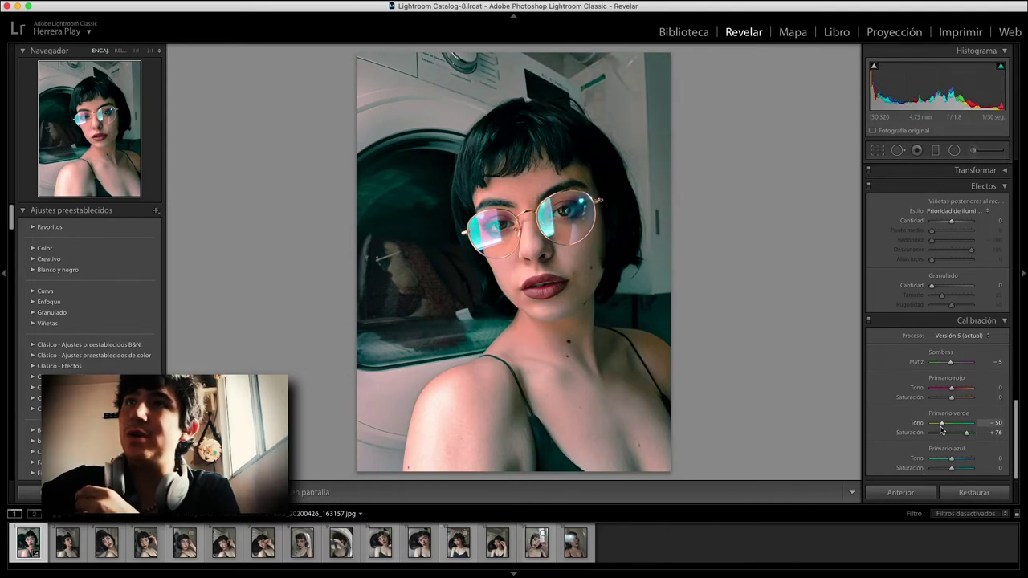
{"action": "left_click_drag", "start_coordinate": [950, 458], "coordinate": [935, 469]}
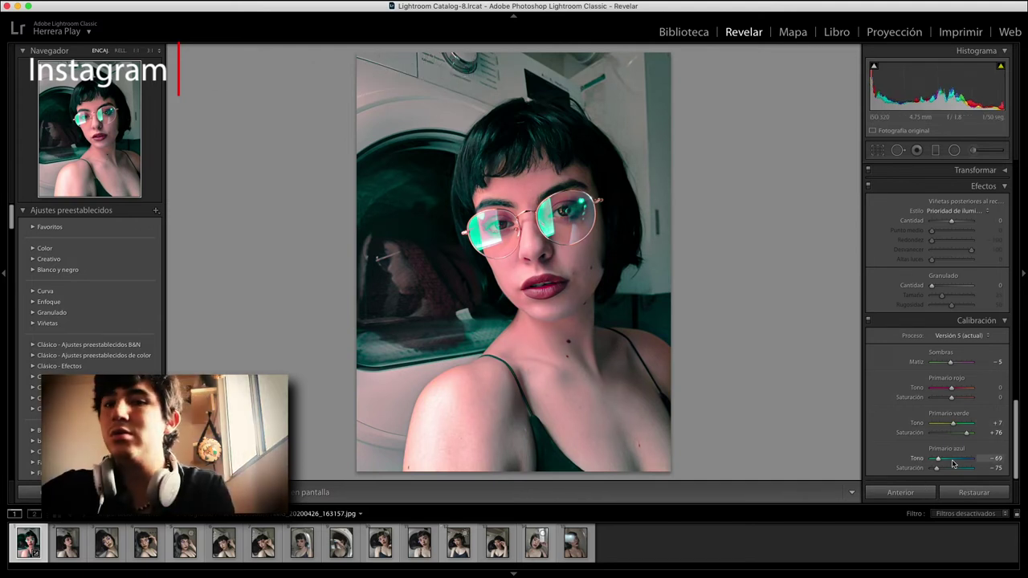
{"action": "key", "text": "ctrl+z"}
{"action": "key", "text": "ctrl+z"}
{"action": "key", "text": "ctrl+z"}
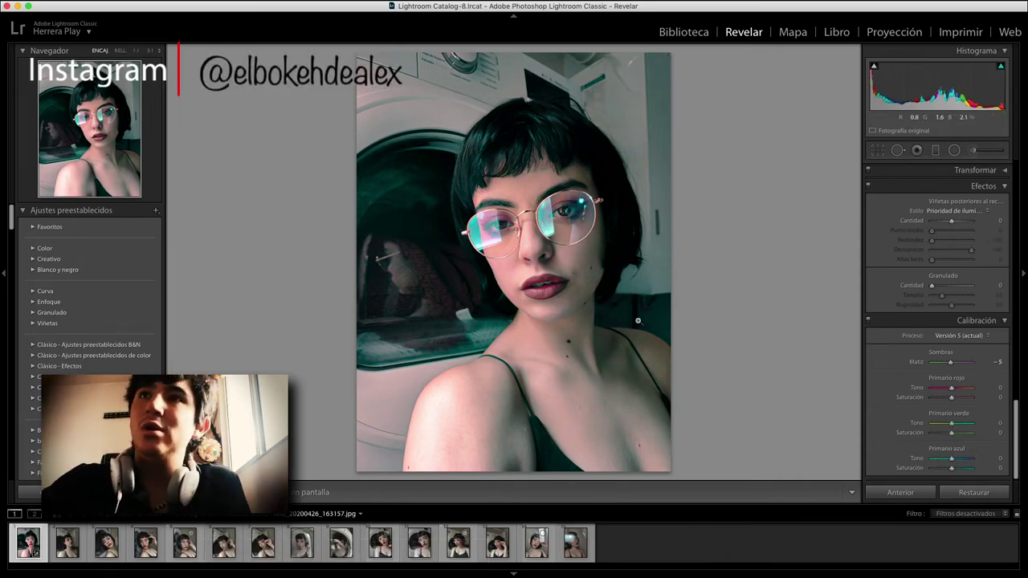
{"action": "key", "text": "y"}
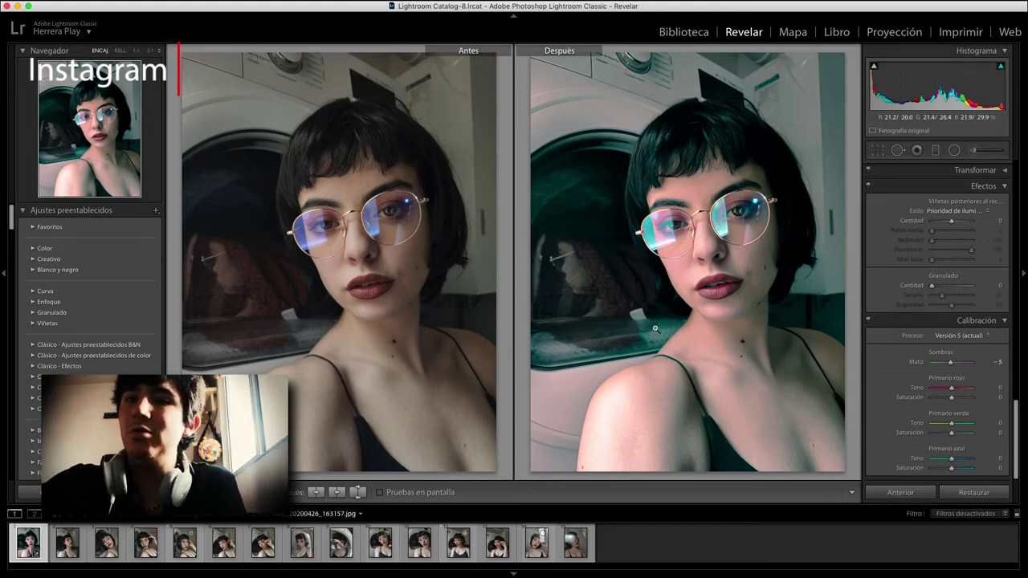
- Leave the Before/After comparison to view the edited portrait alone
{"action": "key", "text": "y"}
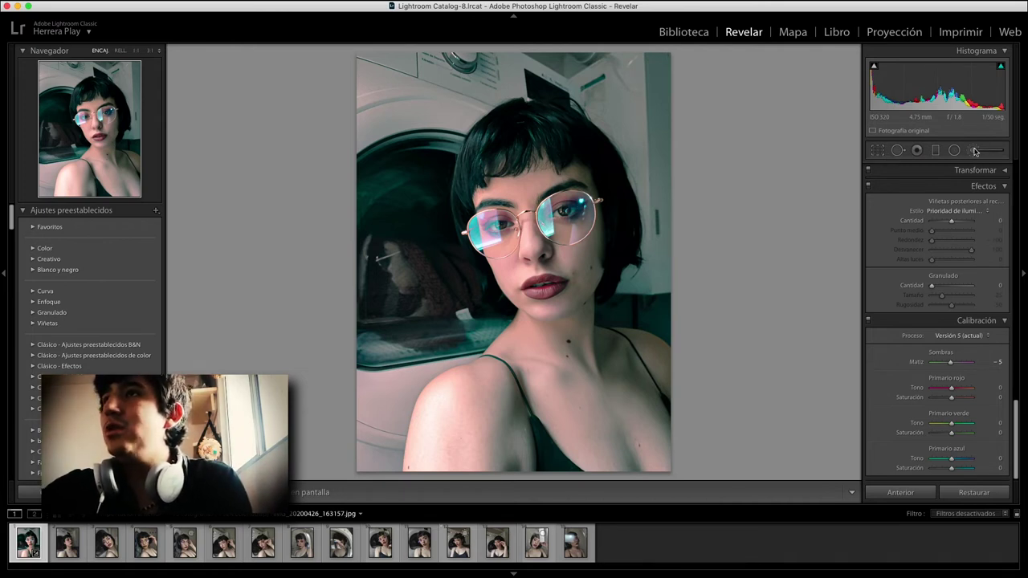
- Try adjustment brush strokes on the lower-left, including a −63 temperature stroke, and undo them
{"action": "left_click", "coordinate": [974, 151]}
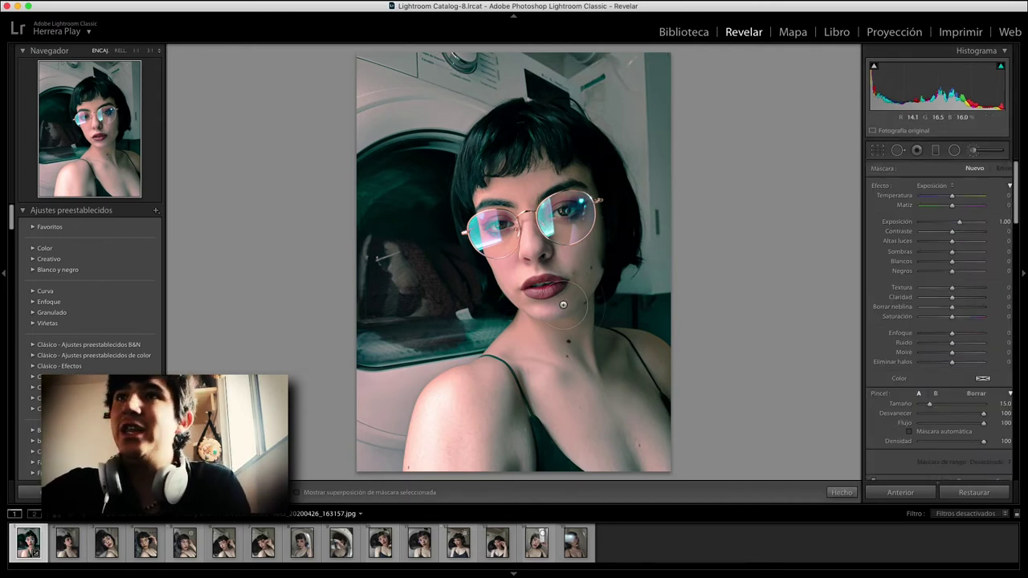
{"action": "scroll", "coordinate": [426, 317], "scroll_direction": "up", "scroll_amount": 5}
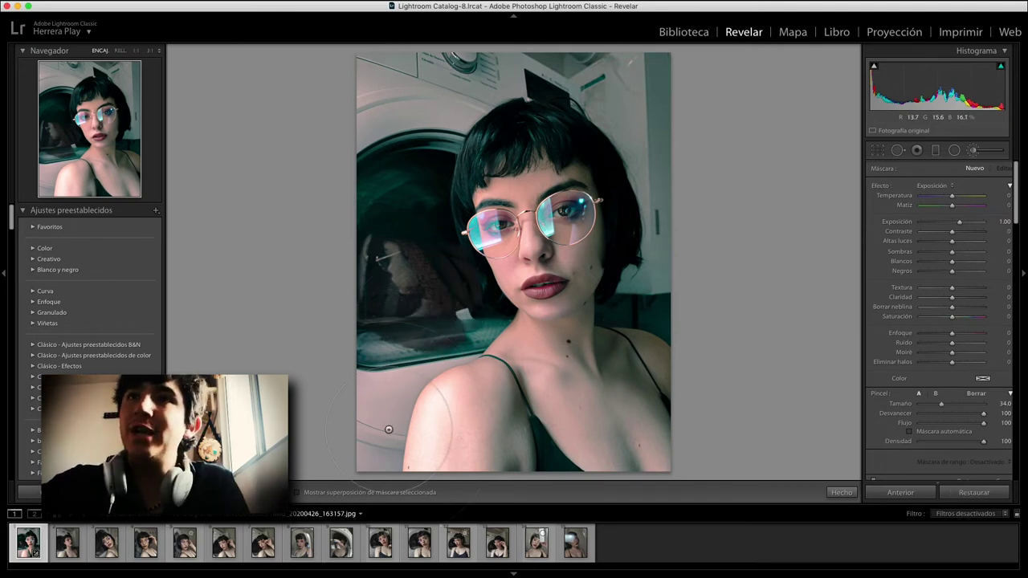
{"action": "scroll", "coordinate": [421, 362], "scroll_direction": "up", "scroll_amount": 2}
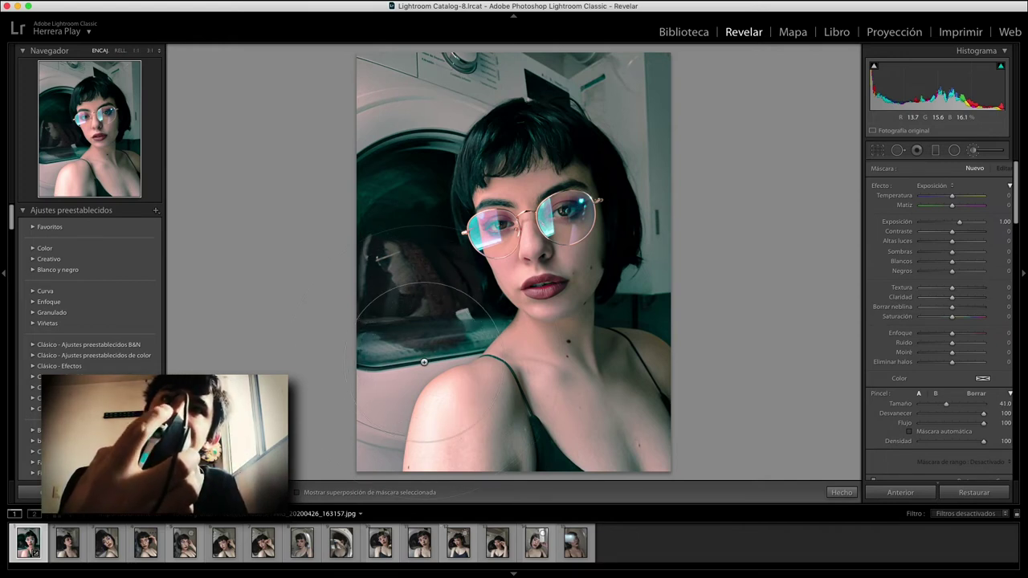
{"action": "scroll", "coordinate": [424, 362], "scroll_direction": "down", "scroll_amount": 2}
{"action": "left_click_drag", "start_coordinate": [392, 430], "coordinate": [434, 449]}
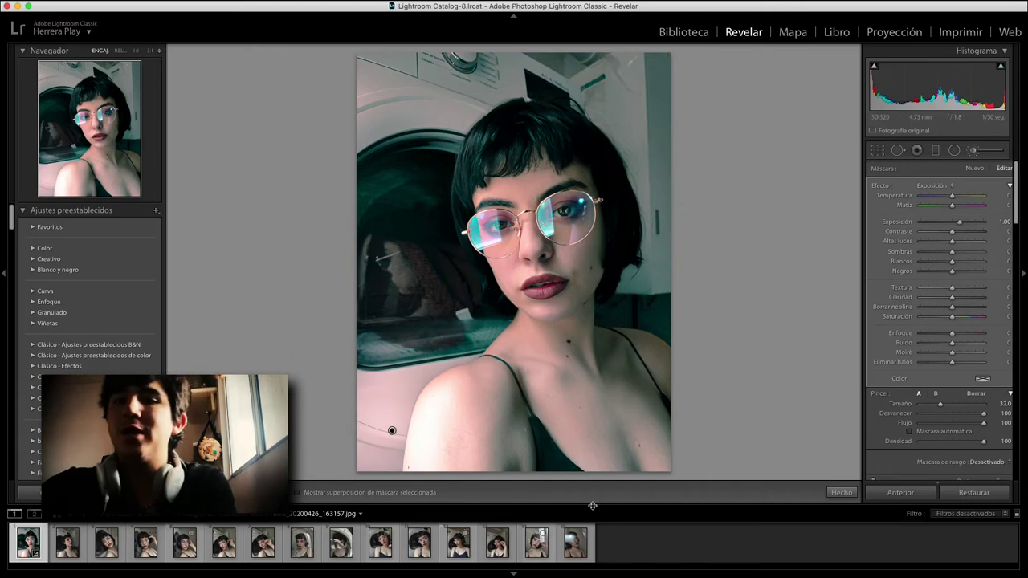
{"action": "key", "text": "ctrl+z"}
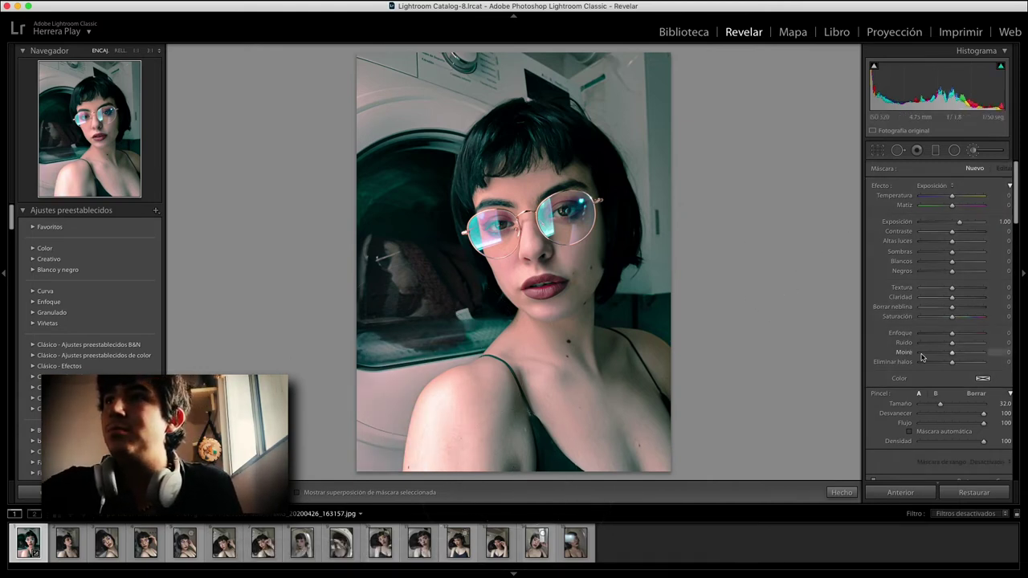
{"action": "left_click_drag", "start_coordinate": [951, 196], "coordinate": [932, 198]}
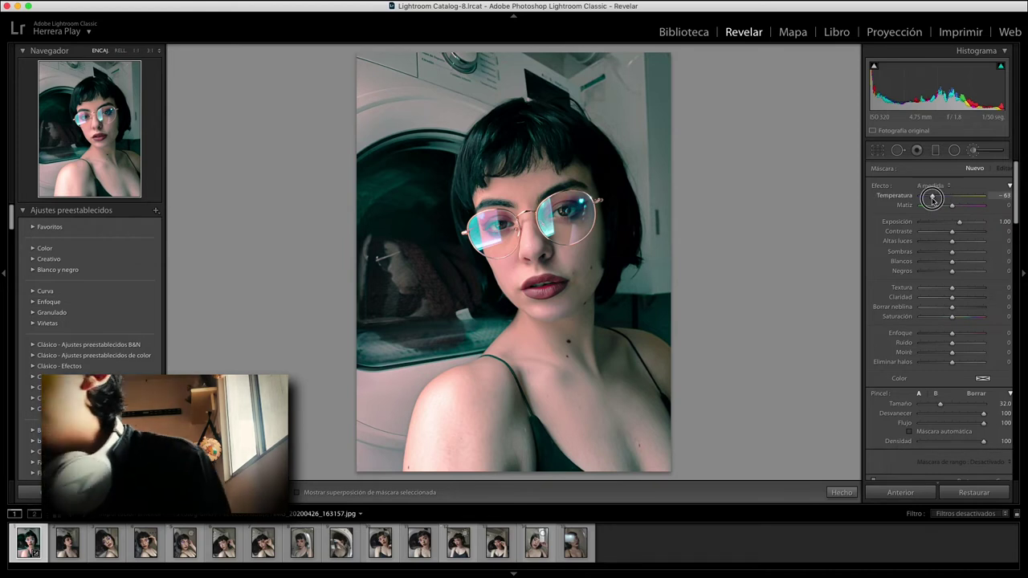
{"action": "left_click_drag", "start_coordinate": [377, 409], "coordinate": [413, 443]}
{"action": "key", "text": "ctrl+z"}
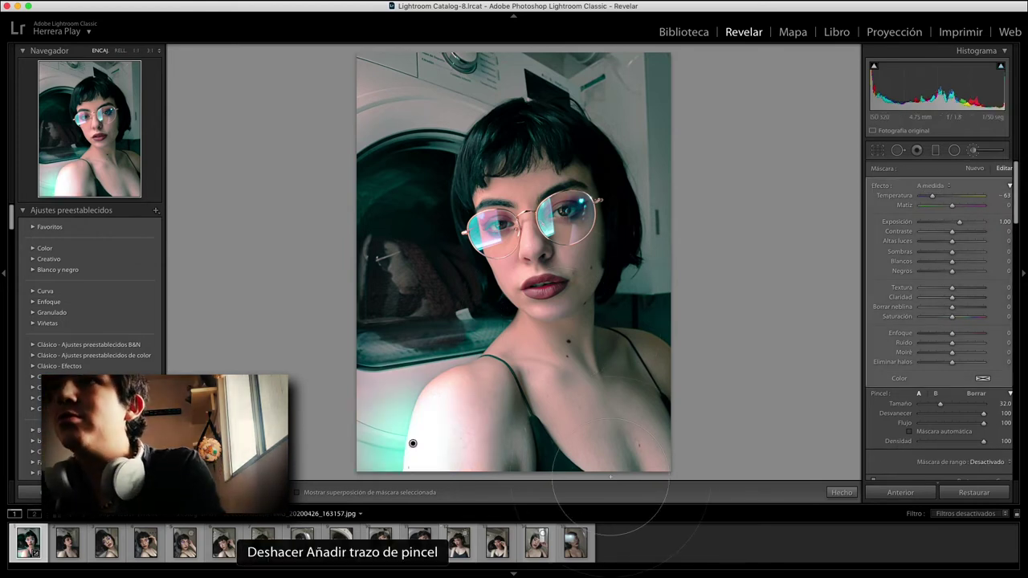
{"action": "key", "text": "ctrl+z"}
- Set brush Temperature to −52, paint the left glasses lens, then undo the stroke
{"action": "scroll", "coordinate": [481, 239], "scroll_direction": "down", "scroll_amount": 3}
{"action": "scroll", "coordinate": [482, 239], "scroll_direction": "down", "scroll_amount": 3}
{"action": "scroll", "coordinate": [481, 239], "scroll_direction": "down", "scroll_amount": 1}
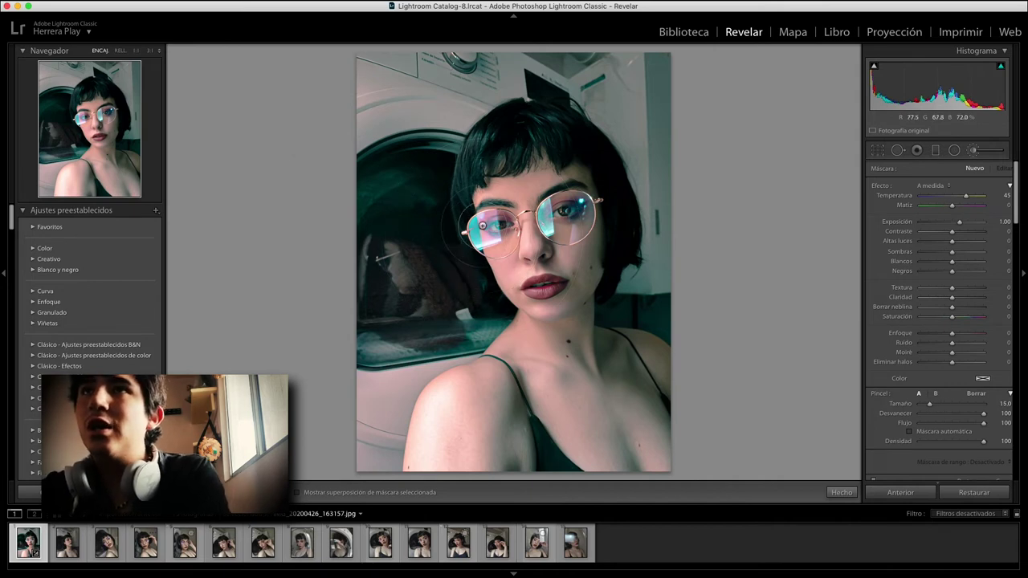
{"action": "left_click_drag", "start_coordinate": [481, 226], "coordinate": [486, 317]}
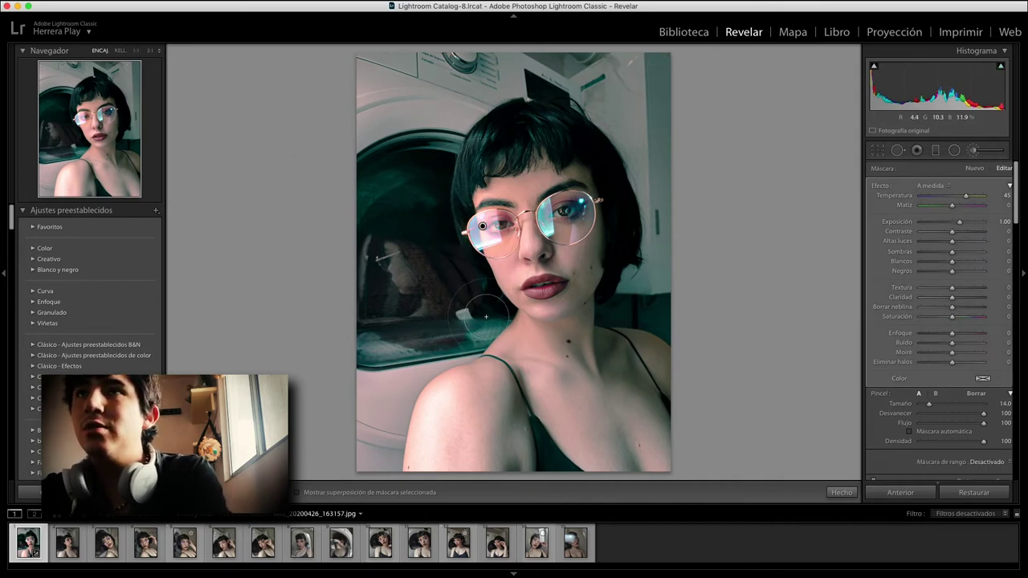
{"action": "key", "text": "ctrl+z"}
{"action": "left_click", "coordinate": [935, 196]}
{"action": "left_click_drag", "start_coordinate": [935, 196], "coordinate": [935, 196]}
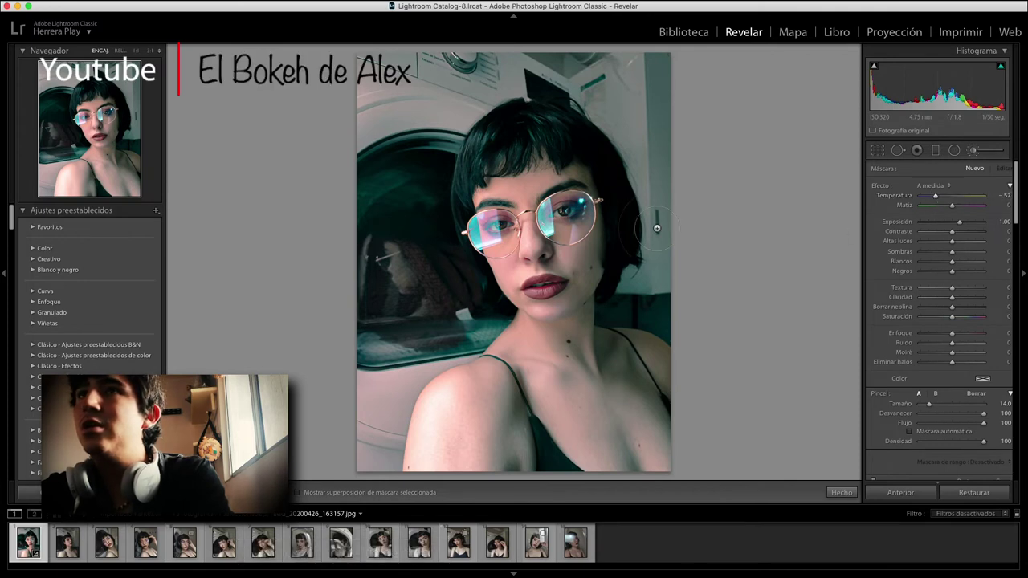
{"action": "left_click", "coordinate": [474, 230]}
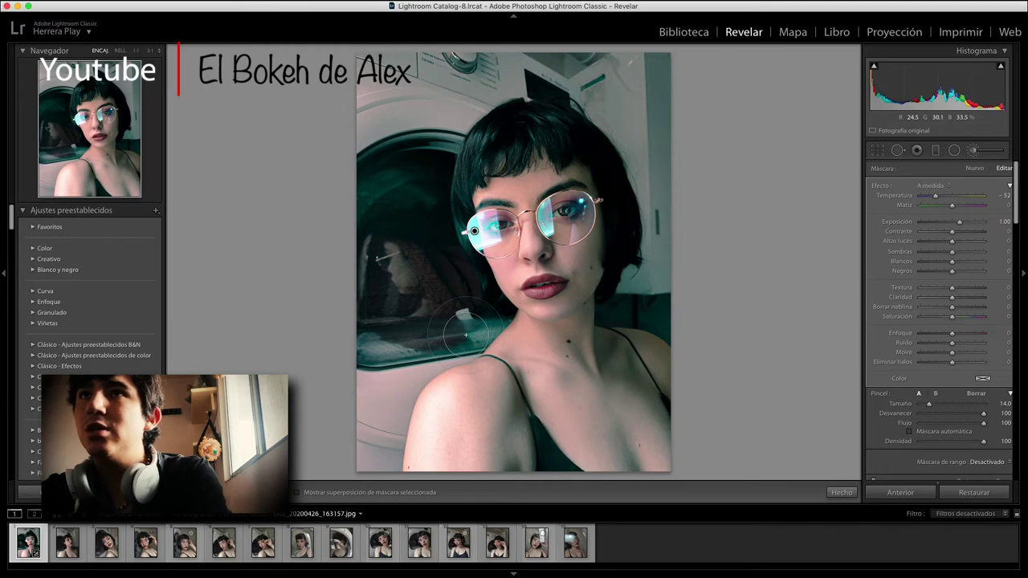
{"action": "key", "text": "ctrl+z"}
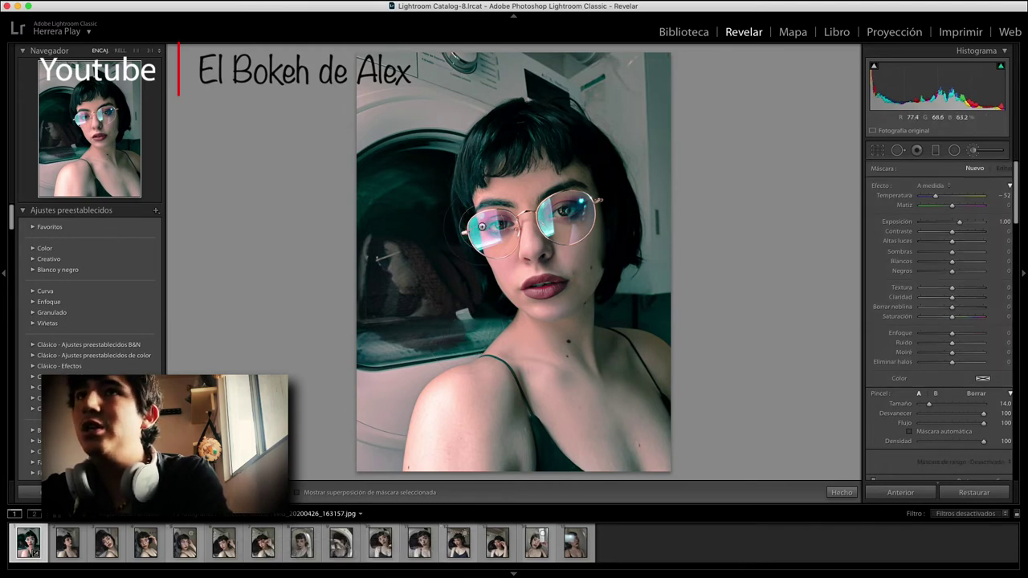
- Set the cool brush to Exposure 0.52 and Contrast -14, undoing the stray stroke on the glasses
{"action": "scroll", "coordinate": [490, 222], "scroll_direction": "up", "scroll_amount": 3}
{"action": "left_click_drag", "start_coordinate": [959, 221], "coordinate": [953, 223]}
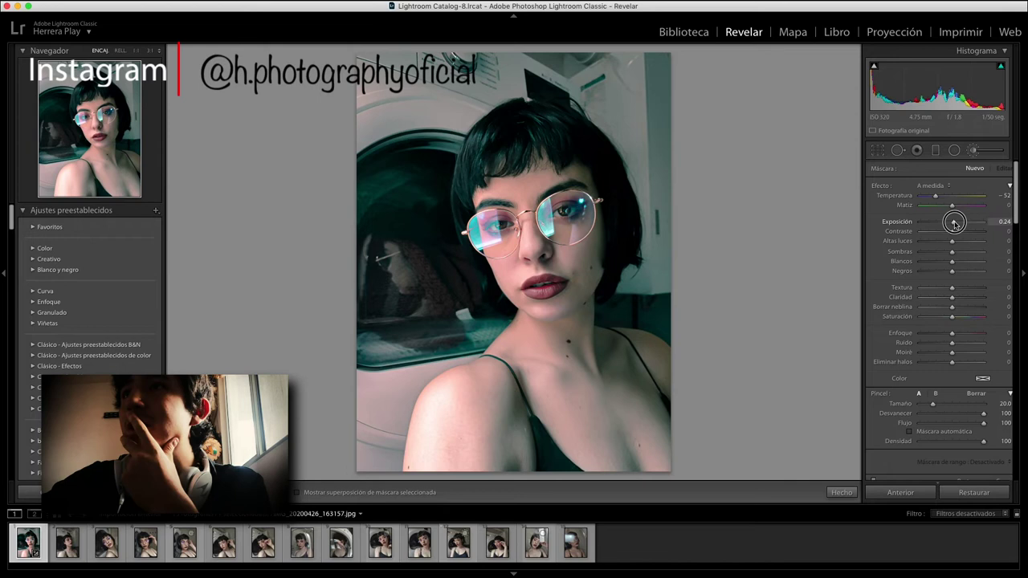
{"action": "left_click_drag", "start_coordinate": [950, 232], "coordinate": [948, 242]}
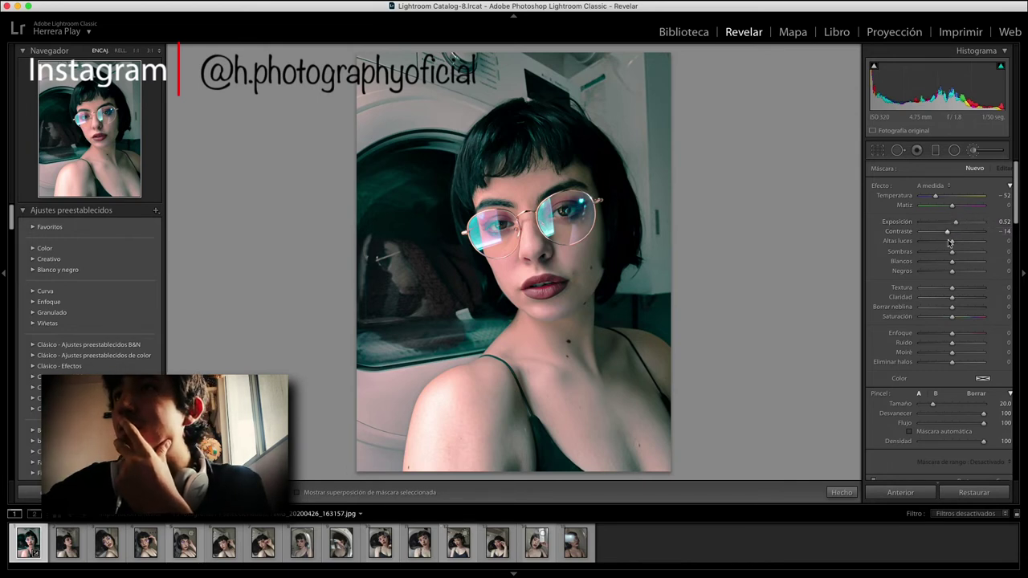
{"action": "left_click", "coordinate": [481, 231]}
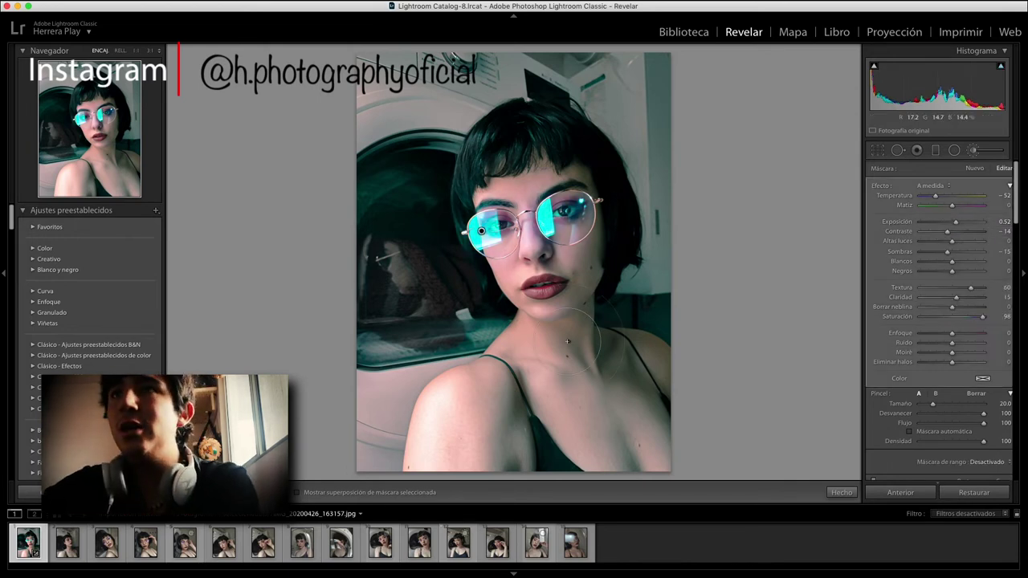
{"action": "key", "text": "ctrl+z"}
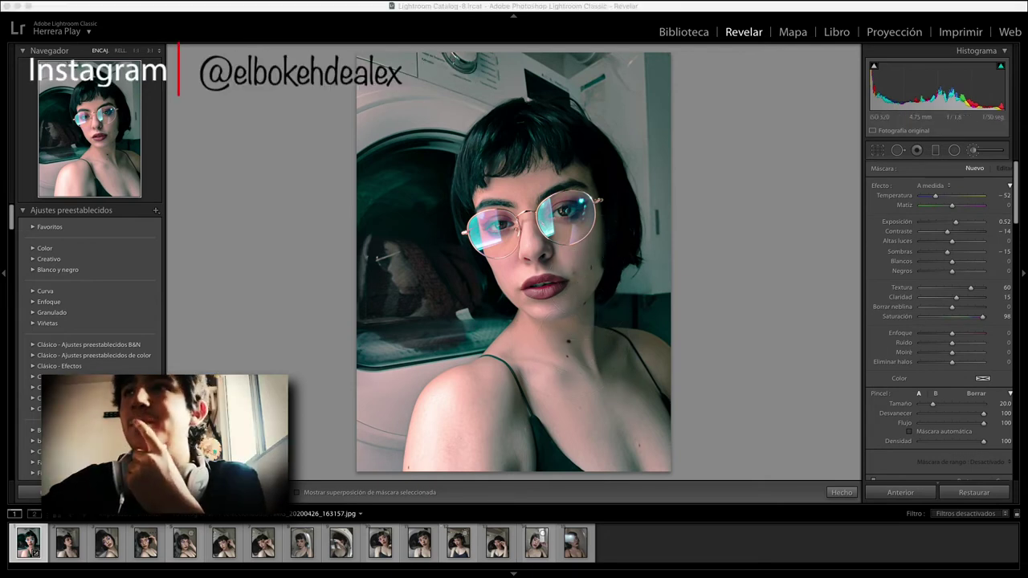
- Reopen the brush at size 7 and zoom so the face fills the view
{"action": "left_click", "coordinate": [969, 152]}
{"action": "left_click", "coordinate": [974, 152]}
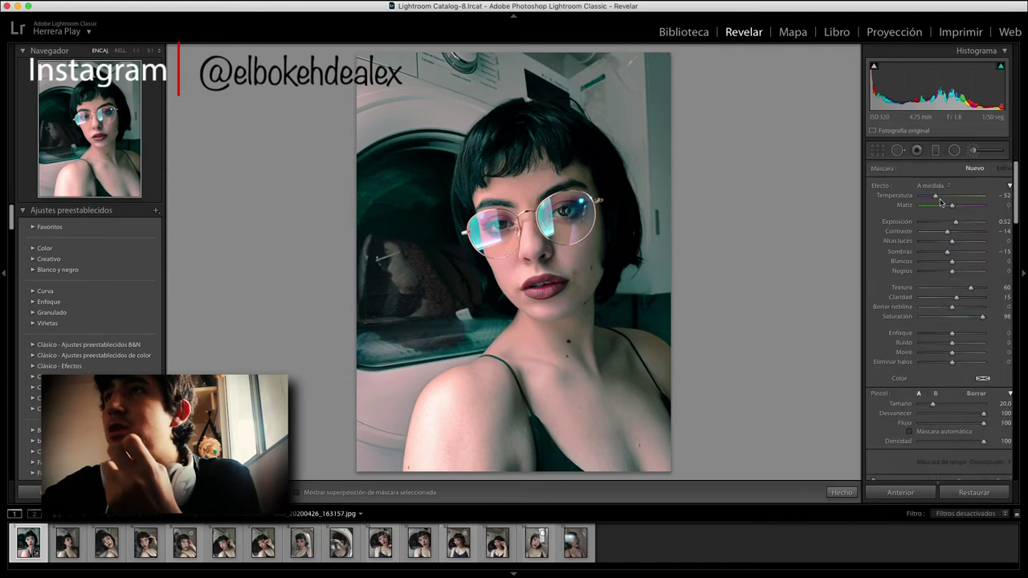
{"action": "scroll", "coordinate": [506, 203], "scroll_direction": "down", "scroll_amount": 5}
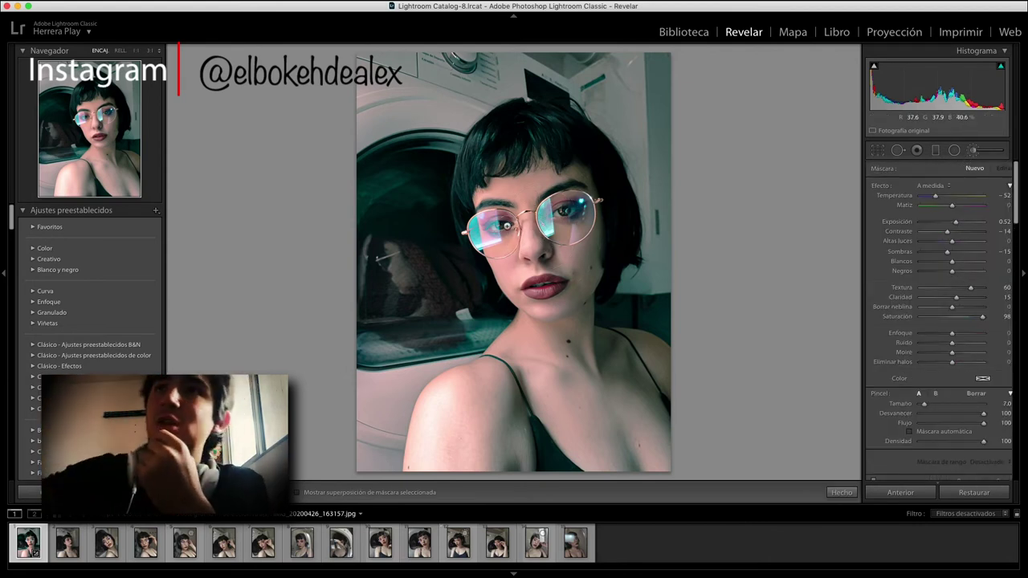
{"action": "key", "text": "z"}
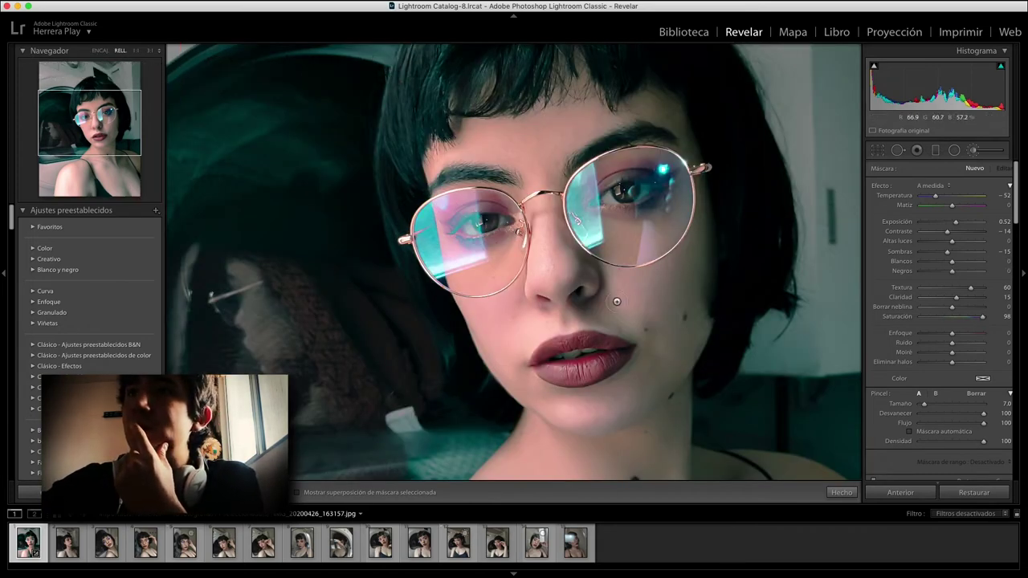
- Paint Suavizar piel softening on her cheek and set its Clarity to -50
{"action": "double_click", "coordinate": [970, 287]}
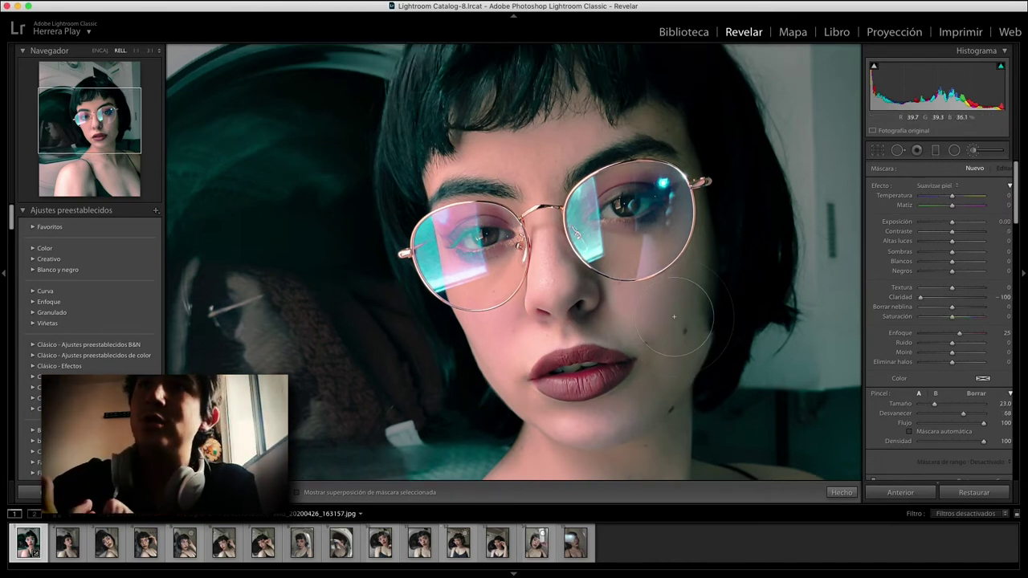
{"action": "left_click_drag", "start_coordinate": [667, 335], "coordinate": [671, 329]}
{"action": "scroll", "coordinate": [674, 316], "scroll_direction": "down", "scroll_amount": 3}
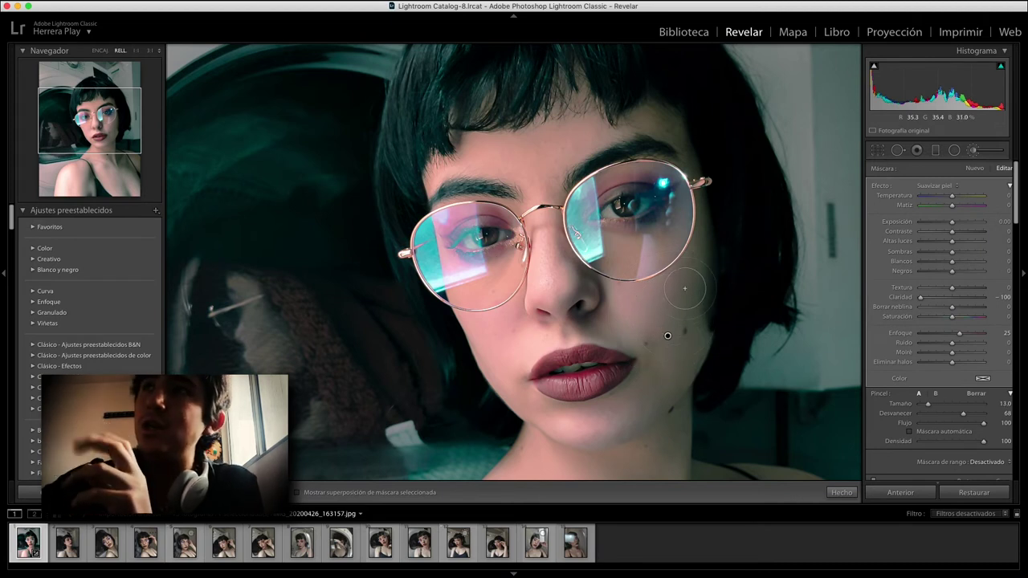
{"action": "scroll", "coordinate": [696, 262], "scroll_direction": "down", "scroll_amount": 2}
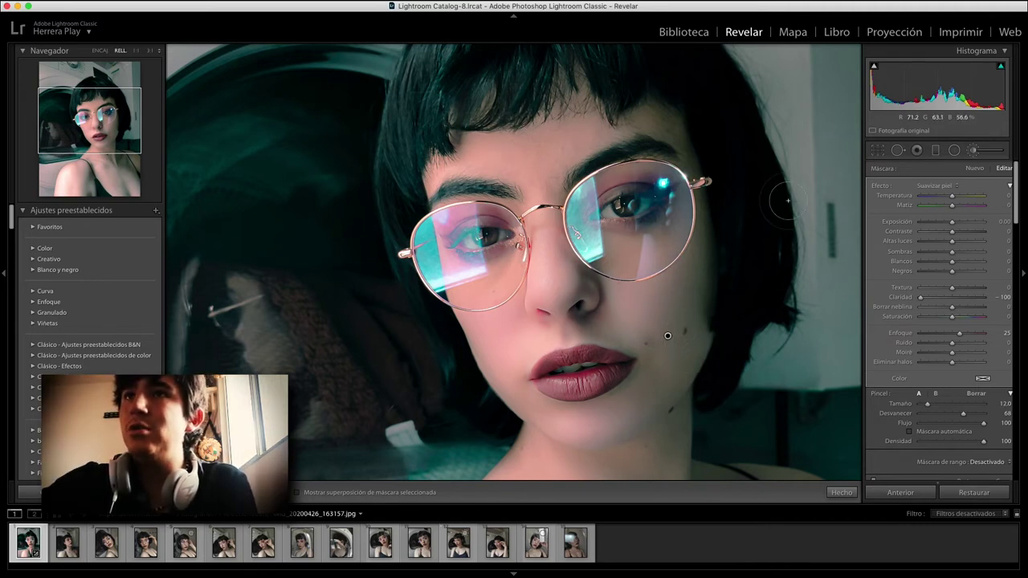
{"action": "left_click_drag", "start_coordinate": [936, 300], "coordinate": [943, 300]}
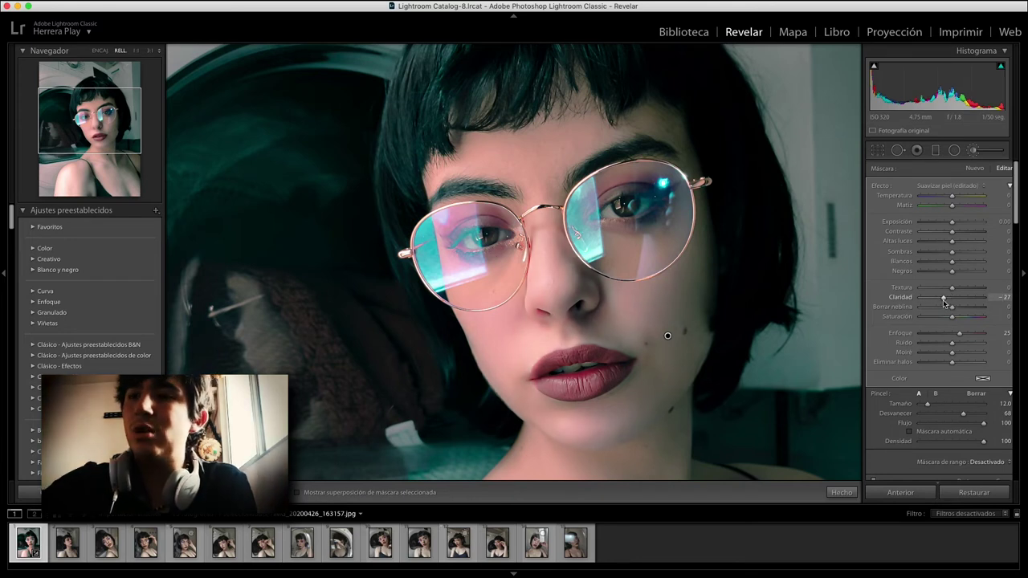
{"action": "left_click_drag", "start_coordinate": [941, 299], "coordinate": [935, 298]}
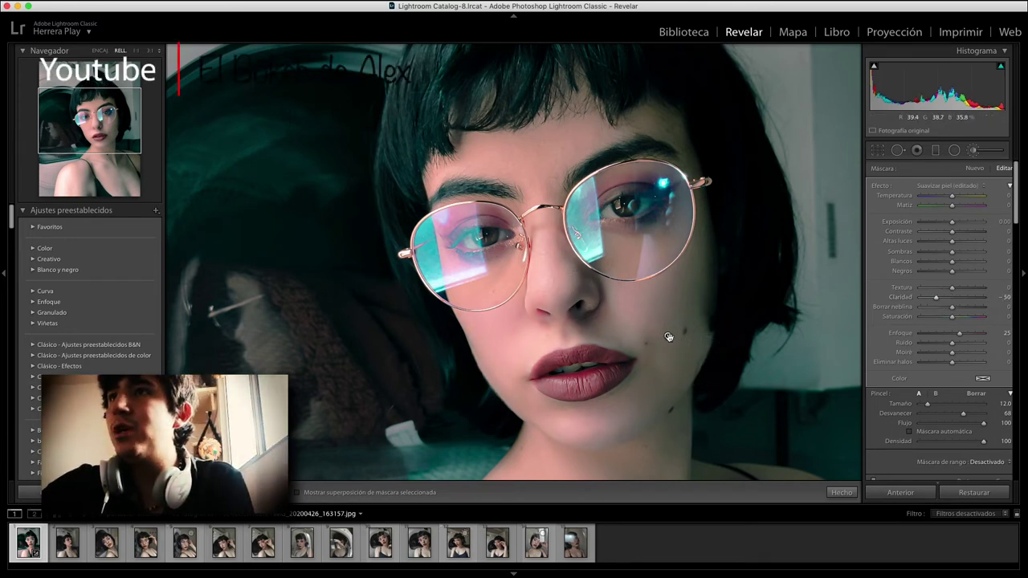
- Add a new softening mask at Clarity -42 over her chin and the cheek beside the glasses
{"action": "left_click", "coordinate": [668, 337]}
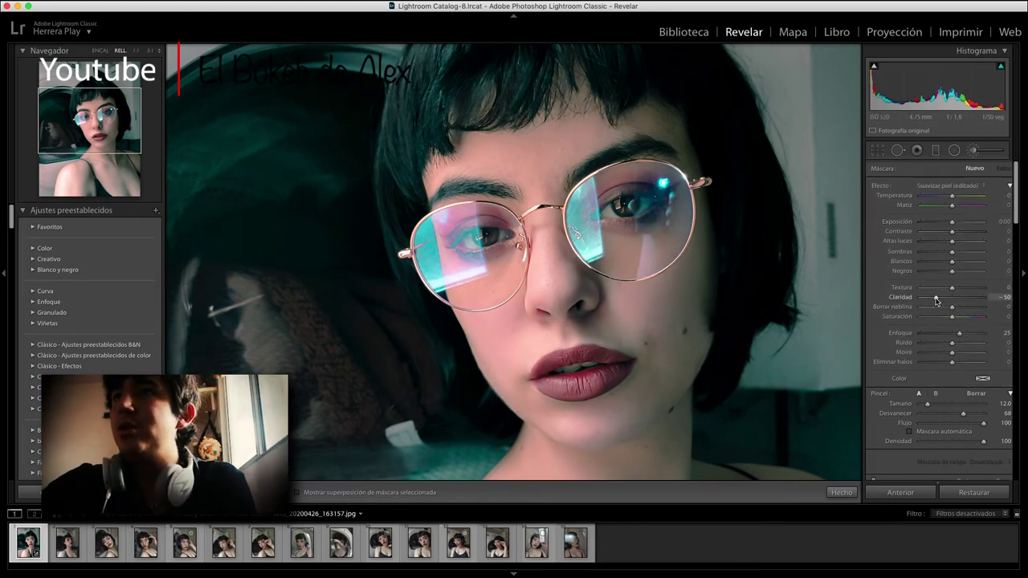
{"action": "left_click_drag", "start_coordinate": [937, 299], "coordinate": [938, 298]}
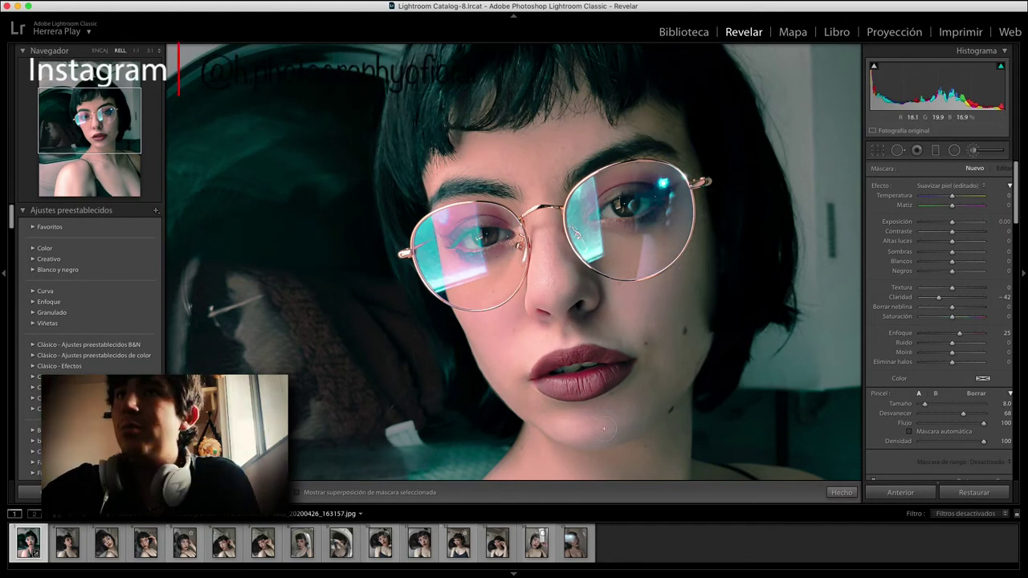
{"action": "left_click_drag", "start_coordinate": [664, 392], "coordinate": [655, 347]}
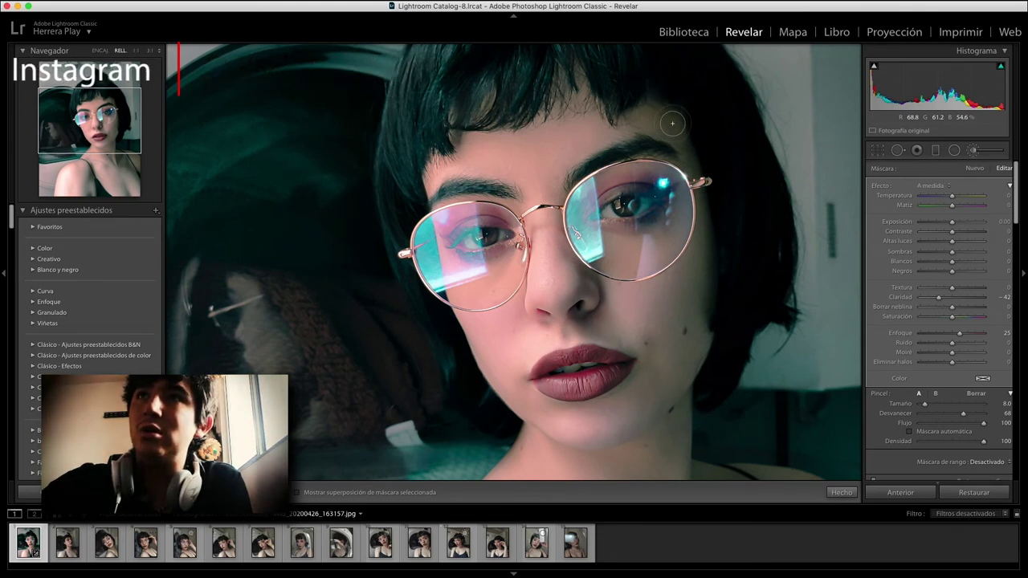
{"action": "left_click_drag", "start_coordinate": [702, 208], "coordinate": [642, 343]}
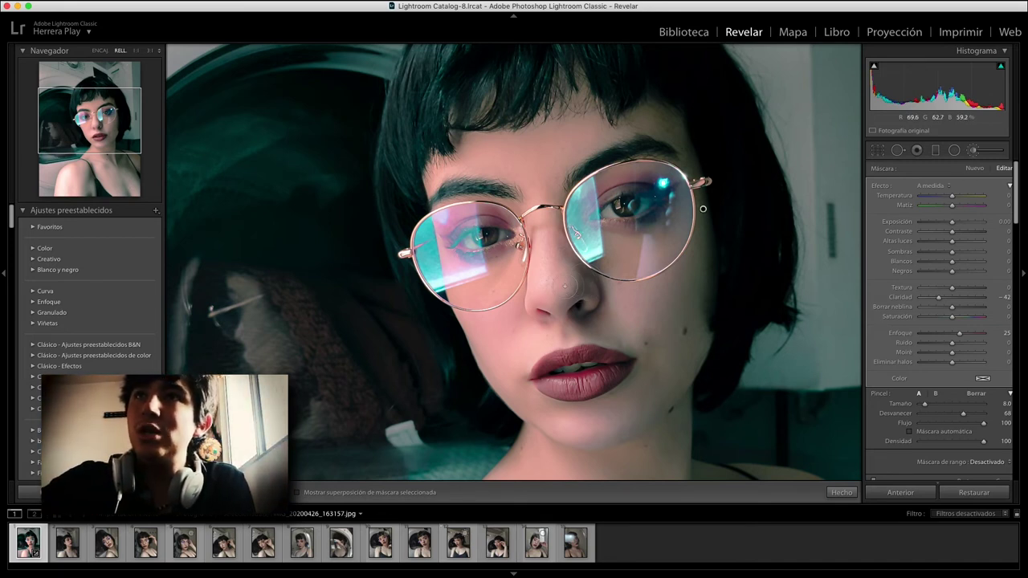
{"action": "left_click", "coordinate": [974, 151]}
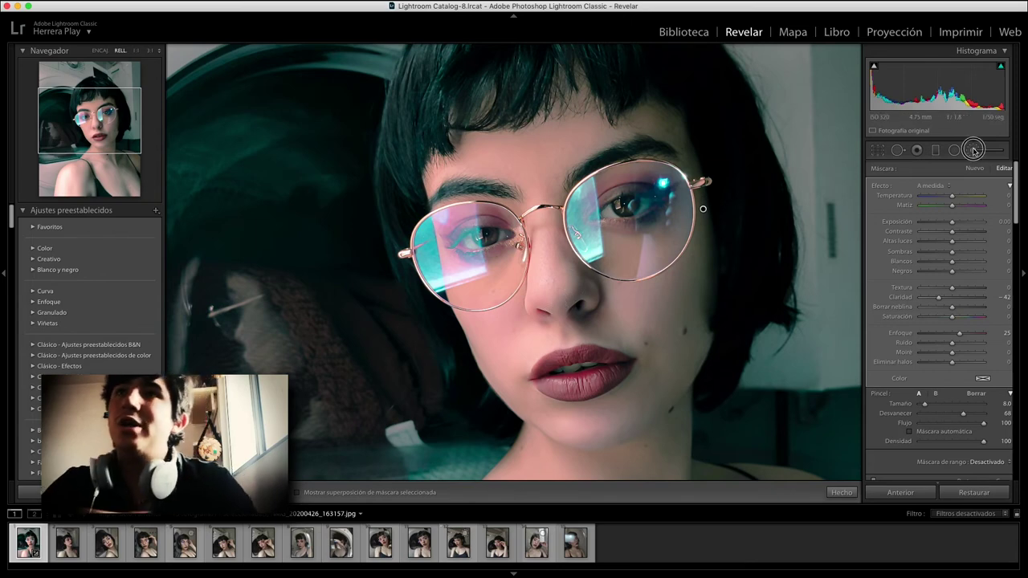
- Zoom in on the mouth and nose and compare before and after side by side
{"action": "left_click", "coordinate": [647, 371]}
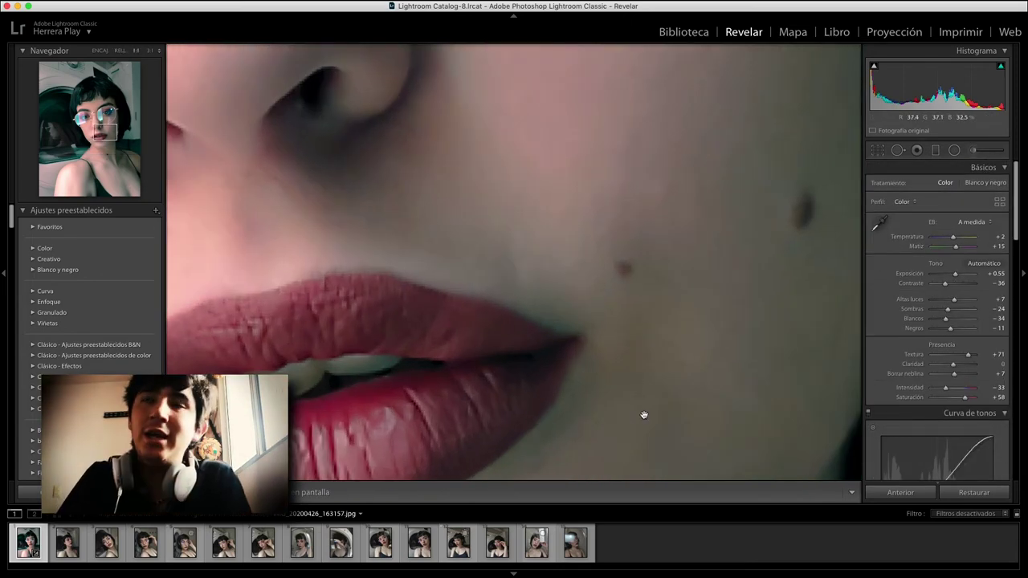
{"action": "left_click", "coordinate": [643, 337]}
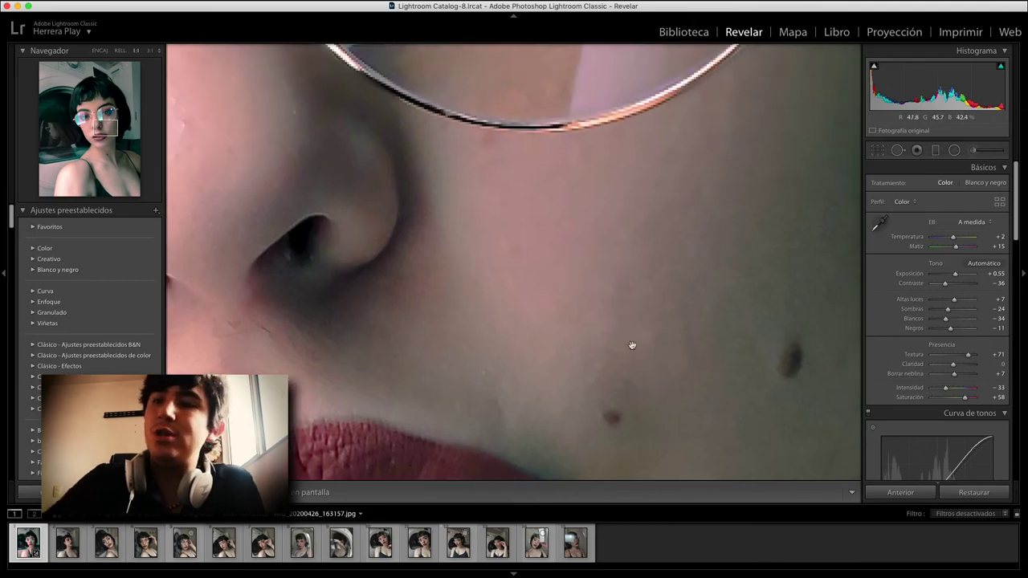
{"action": "left_click", "coordinate": [647, 334]}
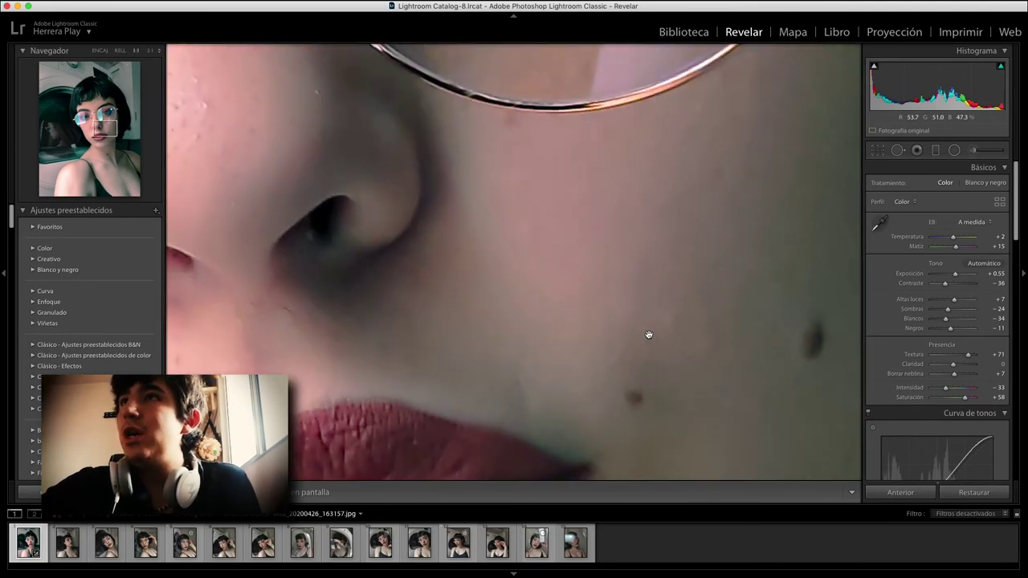
{"action": "key", "text": "y"}
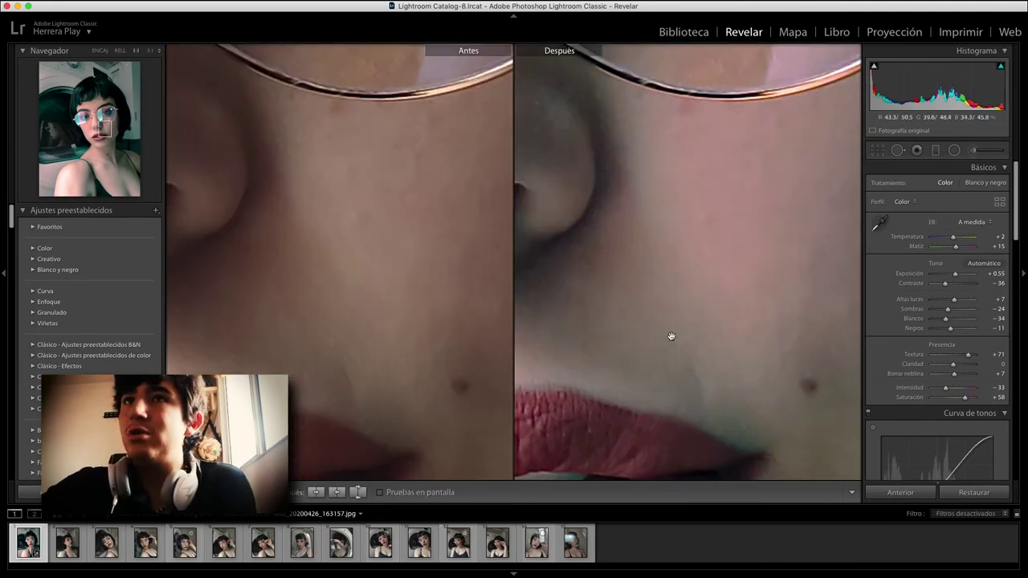
{"action": "mouse_move", "coordinate": [688, 392]}
{"action": "left_mouse_down"}
{"action": "mouse_move", "coordinate": [754, 364]}
{"action": "mouse_move", "coordinate": [666, 392]}
{"action": "mouse_move", "coordinate": [686, 246]}
{"action": "left_mouse_up"}
{"action": "left_click", "coordinate": [701, 371]}
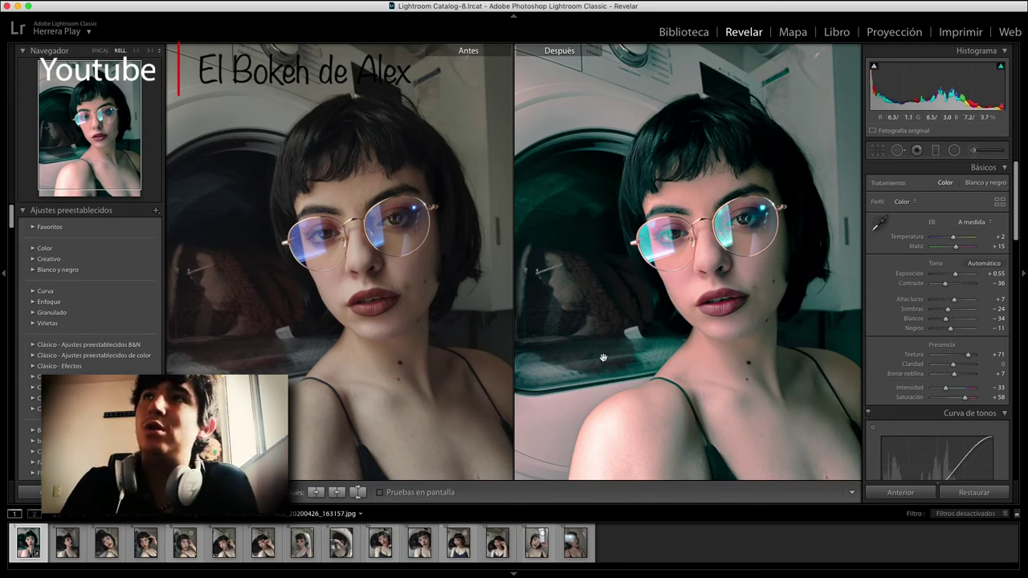
- Return to the single view with the whole portrait fitted on screen
{"action": "key", "text": "y"}
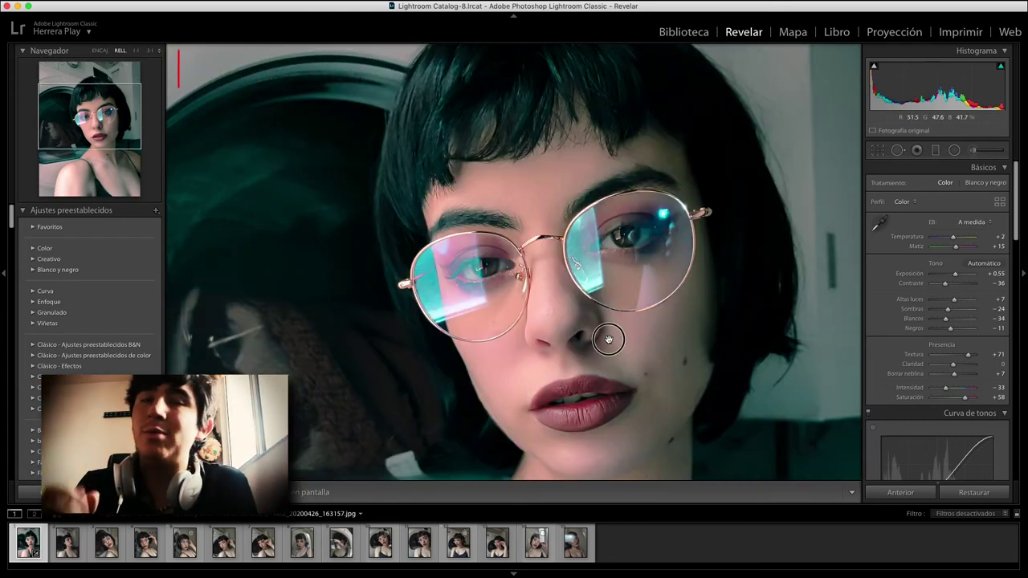
{"action": "left_click", "coordinate": [611, 340]}
{"action": "left_click", "coordinate": [608, 340]}
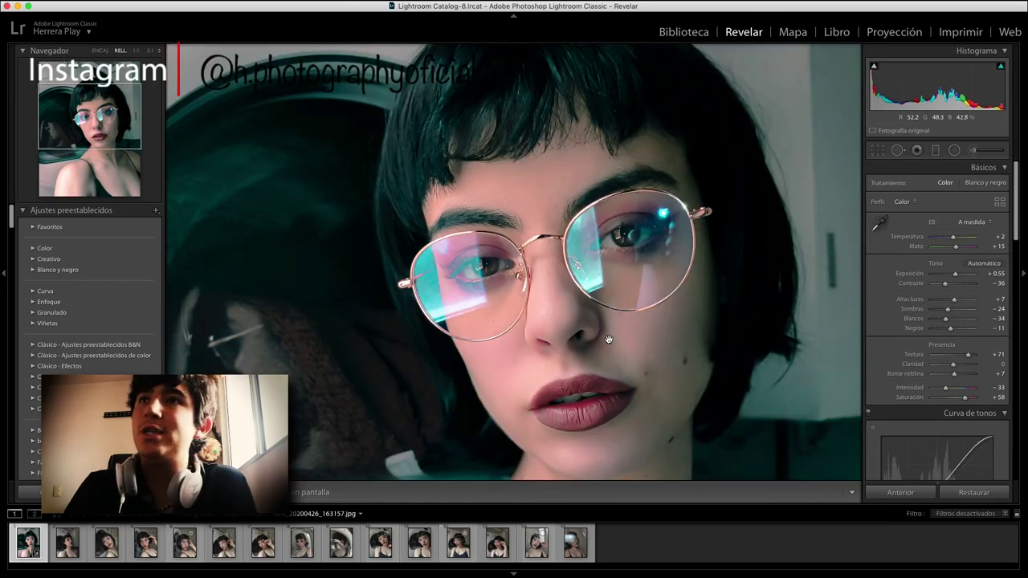
{"action": "left_click", "coordinate": [608, 340]}
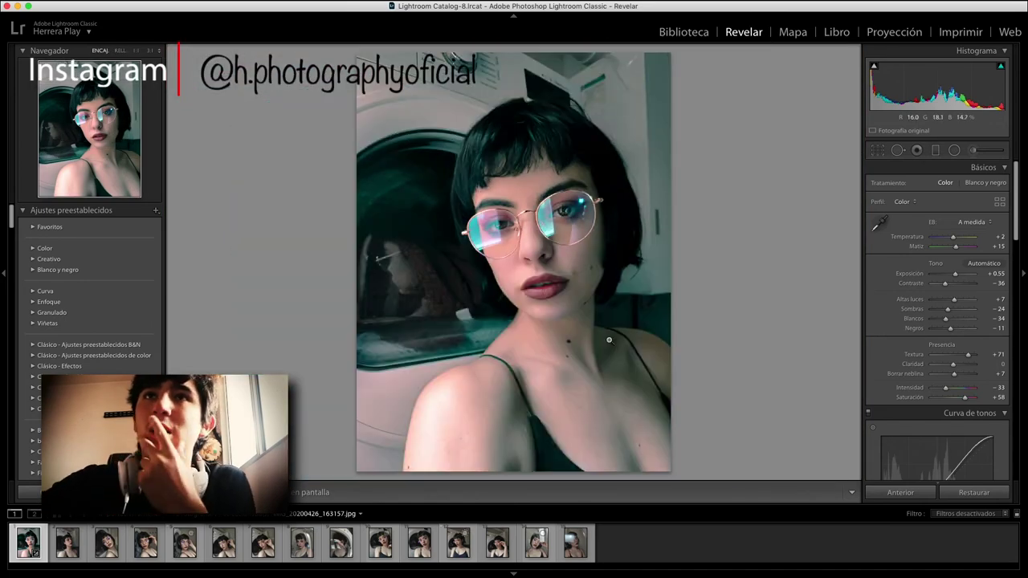
- Try a tall radial oval over her face with added dehaze, then discard it
{"action": "left_click", "coordinate": [954, 150]}
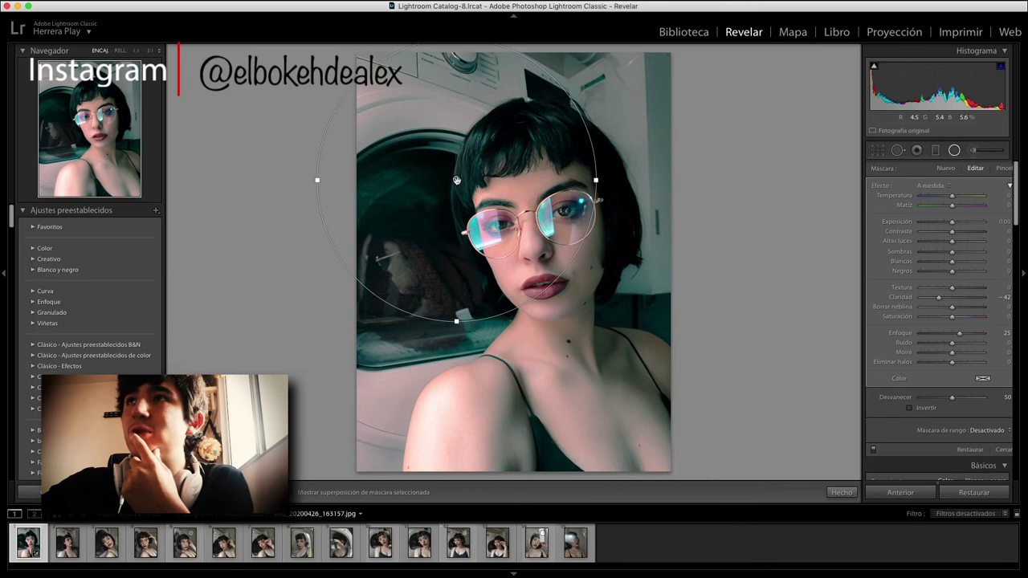
{"action": "left_click_drag", "start_coordinate": [456, 181], "coordinate": [432, 166]}
{"action": "left_click_drag", "start_coordinate": [951, 261], "coordinate": [923, 263]}
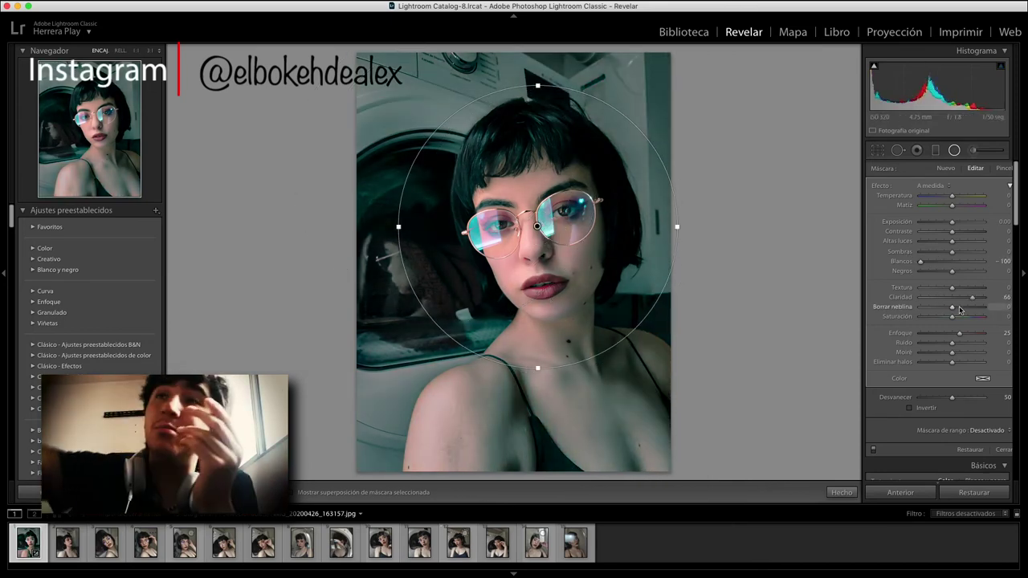
{"action": "left_click_drag", "start_coordinate": [959, 309], "coordinate": [963, 308]}
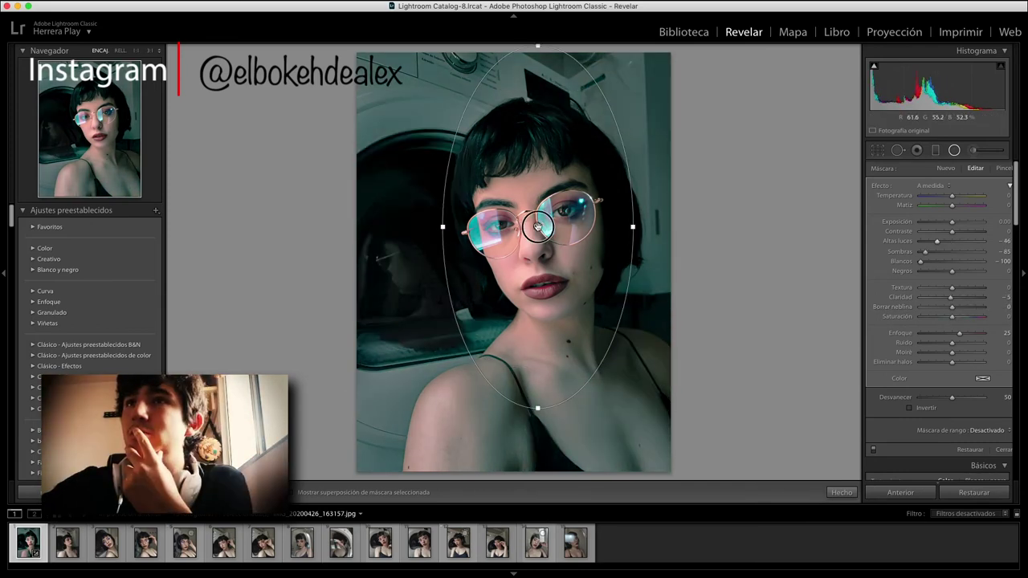
{"action": "left_click_drag", "start_coordinate": [538, 226], "coordinate": [538, 237]}
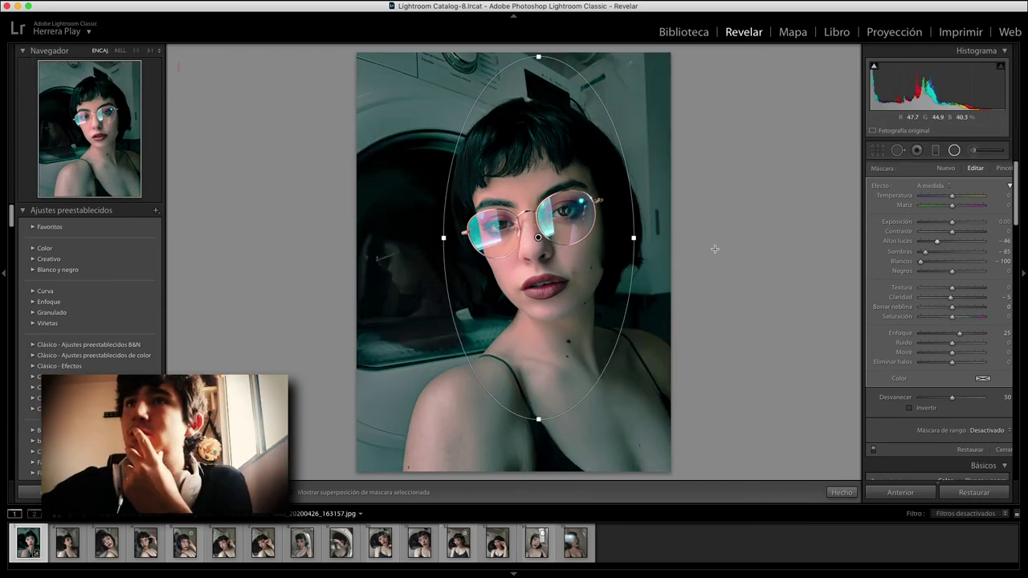
{"action": "left_click_drag", "start_coordinate": [540, 420], "coordinate": [541, 362]}
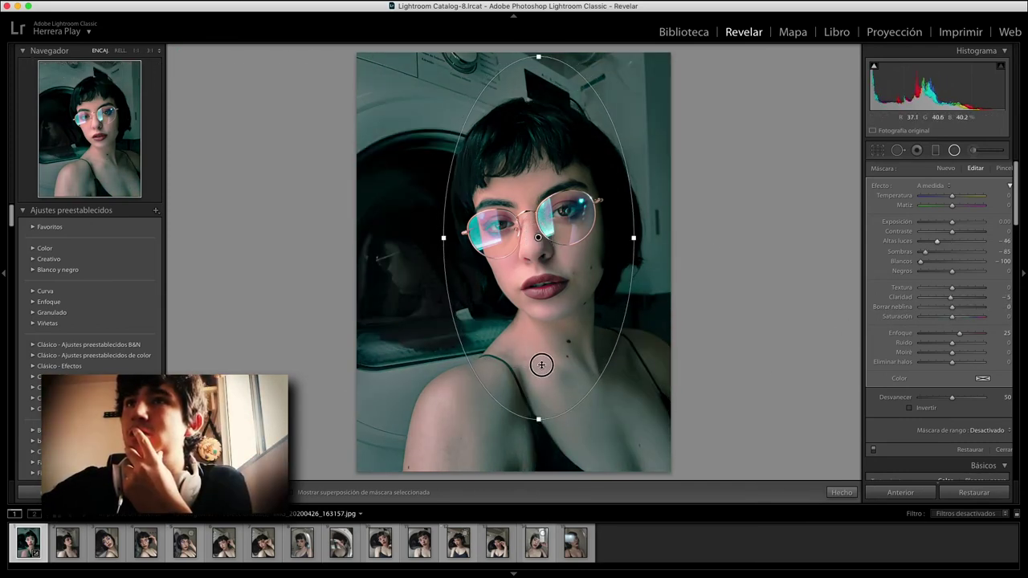
{"action": "mouse_move", "coordinate": [522, 238]}
{"action": "left_mouse_down"}
{"action": "mouse_move", "coordinate": [448, 190]}
{"action": "mouse_move", "coordinate": [534, 211]}
{"action": "left_mouse_up"}
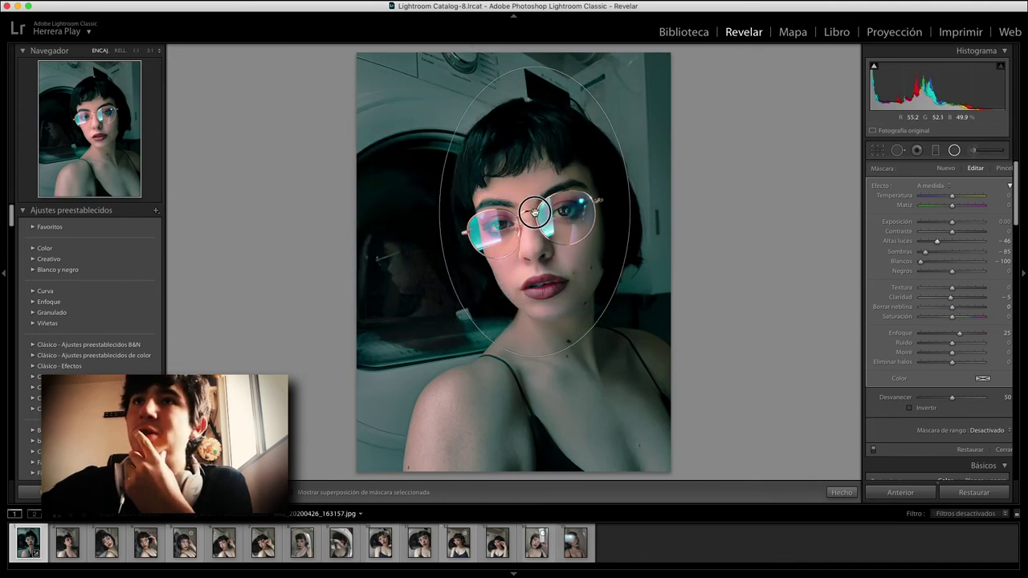
{"action": "left_click", "coordinate": [954, 151]}
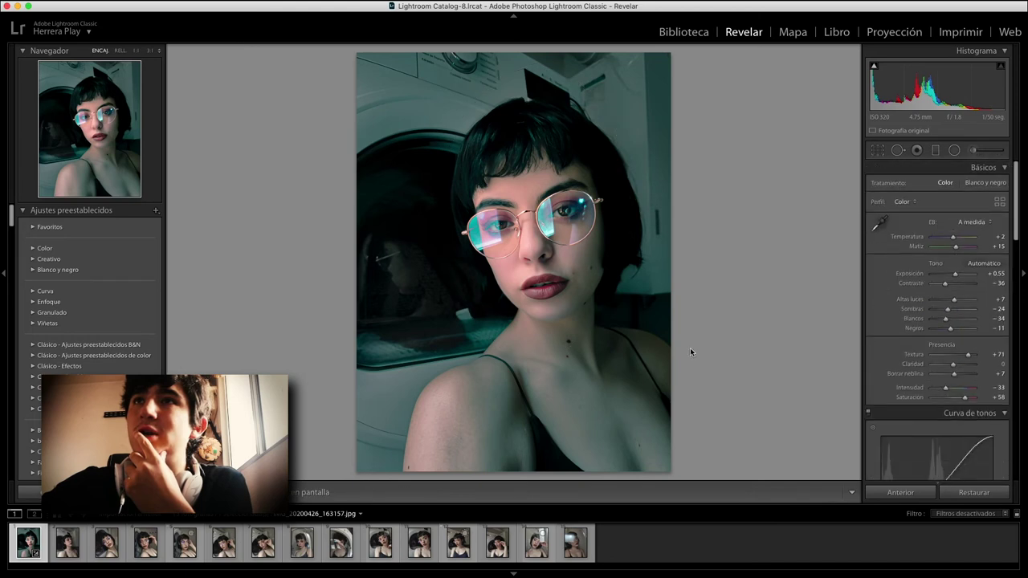
- Draw a new wide radial area over her shoulders and chest and raise its Contrast
{"action": "left_click", "coordinate": [953, 151]}
{"action": "left_click_drag", "start_coordinate": [394, 342], "coordinate": [607, 465]}
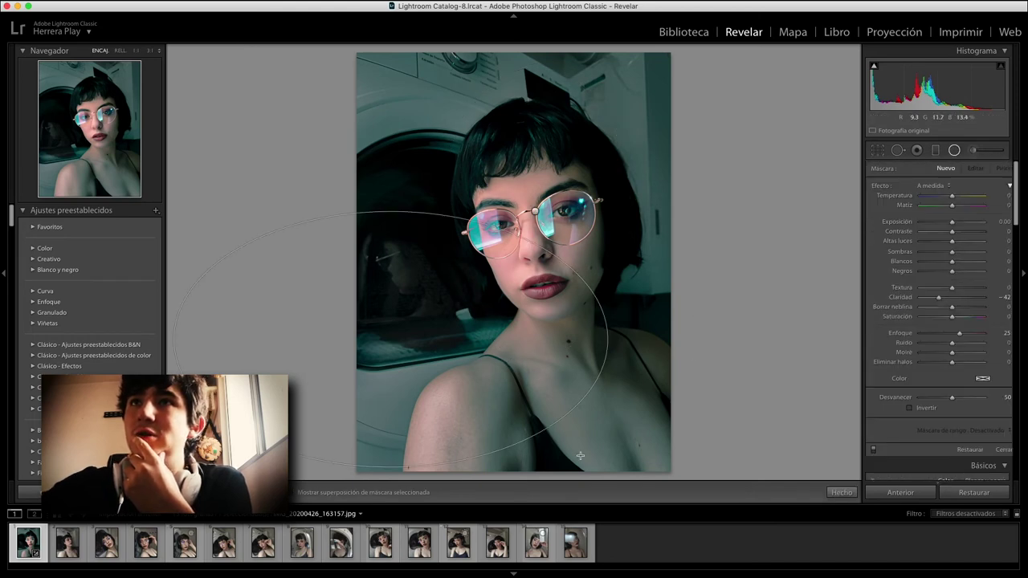
{"action": "left_click_drag", "start_coordinate": [391, 341], "coordinate": [533, 388]}
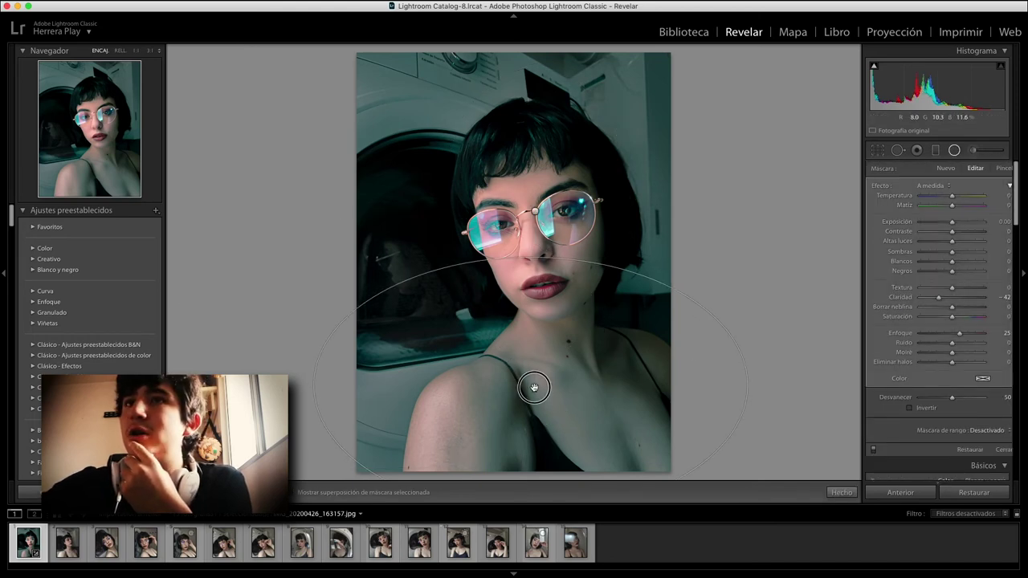
{"action": "mouse_move", "coordinate": [951, 231]}
{"action": "left_mouse_down"}
{"action": "mouse_move", "coordinate": [979, 232]}
{"action": "mouse_move", "coordinate": [932, 221]}
{"action": "mouse_move", "coordinate": [947, 221]}
{"action": "left_mouse_up"}
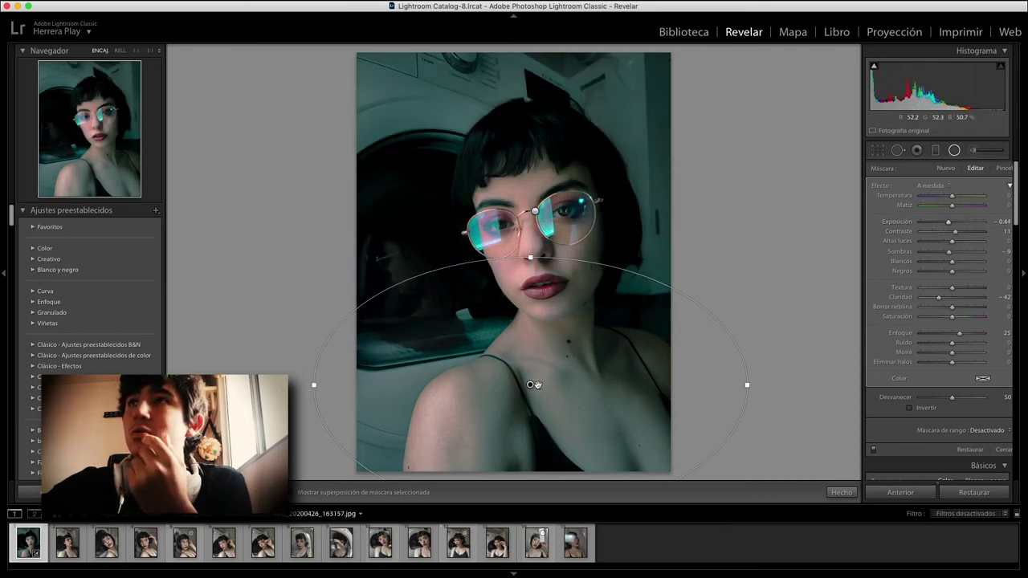
- Draw a graduated filter across the lower body and shift its colour temperature
{"action": "key", "text": "m"}
{"action": "left_click_drag", "start_coordinate": [393, 88], "coordinate": [469, 322]}
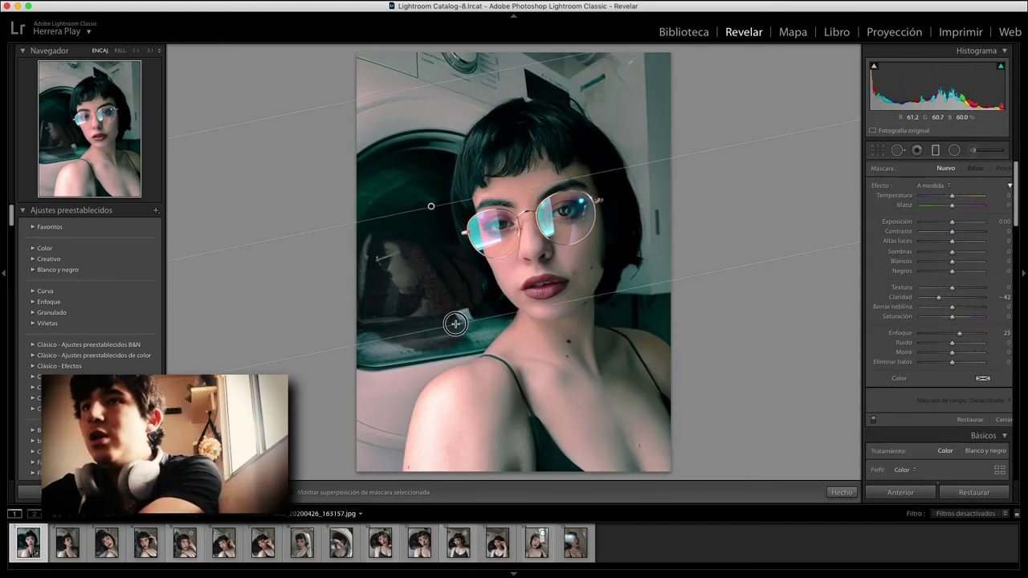
{"action": "left_click_drag", "start_coordinate": [431, 205], "coordinate": [502, 234]}
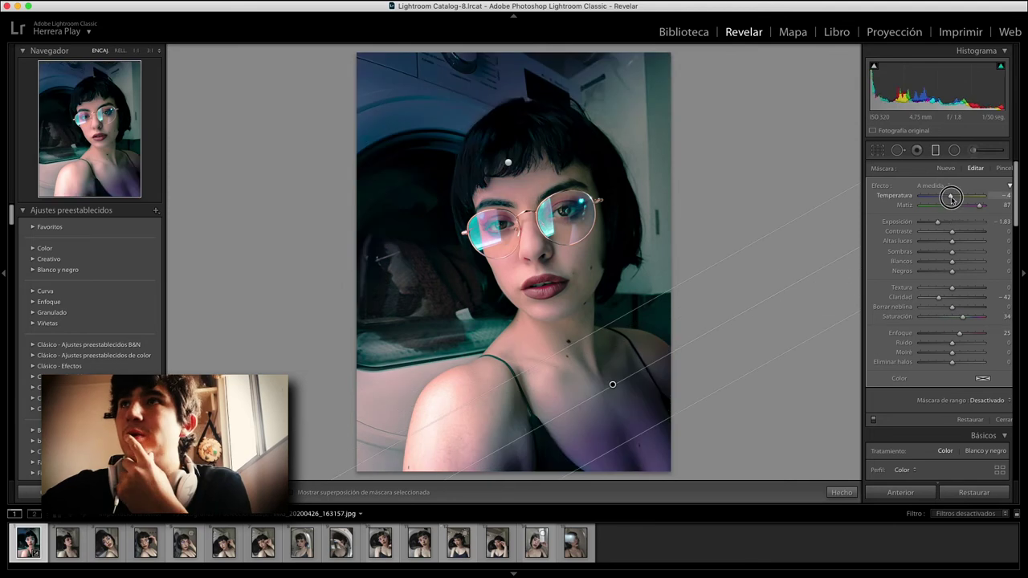
{"action": "left_click_drag", "start_coordinate": [928, 196], "coordinate": [957, 196]}
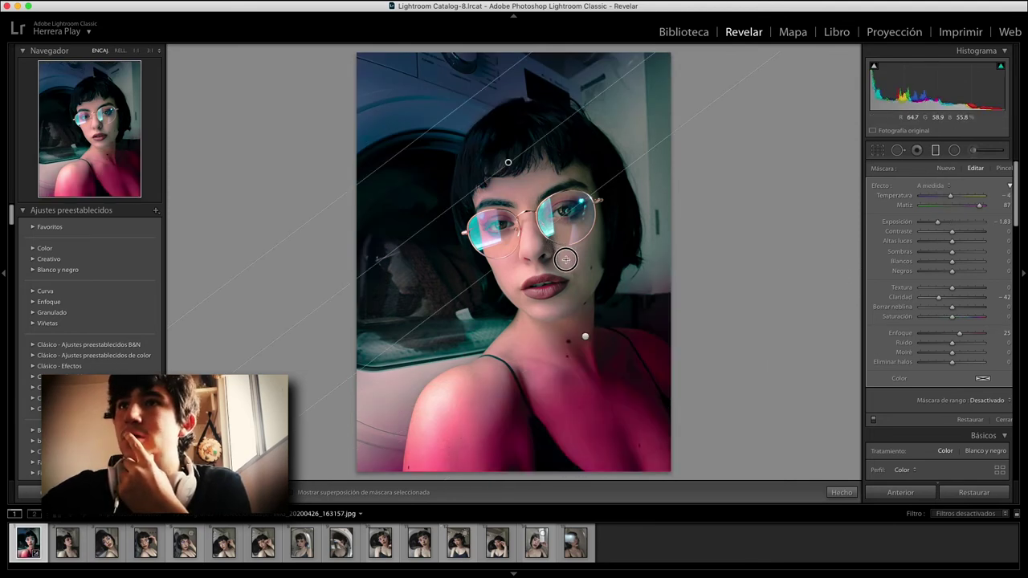
{"action": "left_click_drag", "start_coordinate": [510, 163], "coordinate": [524, 187]}
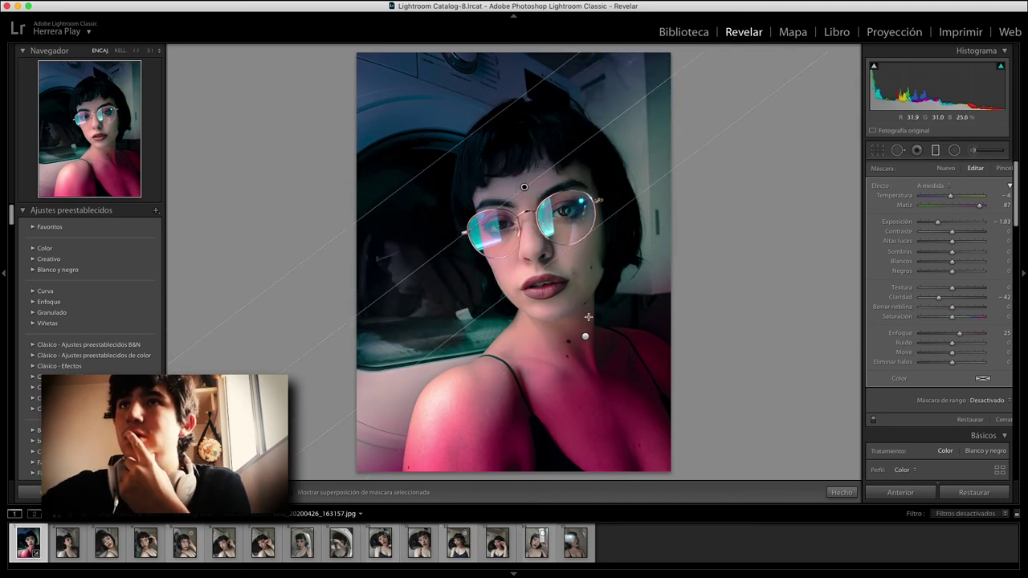
- Undo the graduated filter's tint and temperature changes, restoring the earlier skin tone
{"action": "key", "text": "m"}
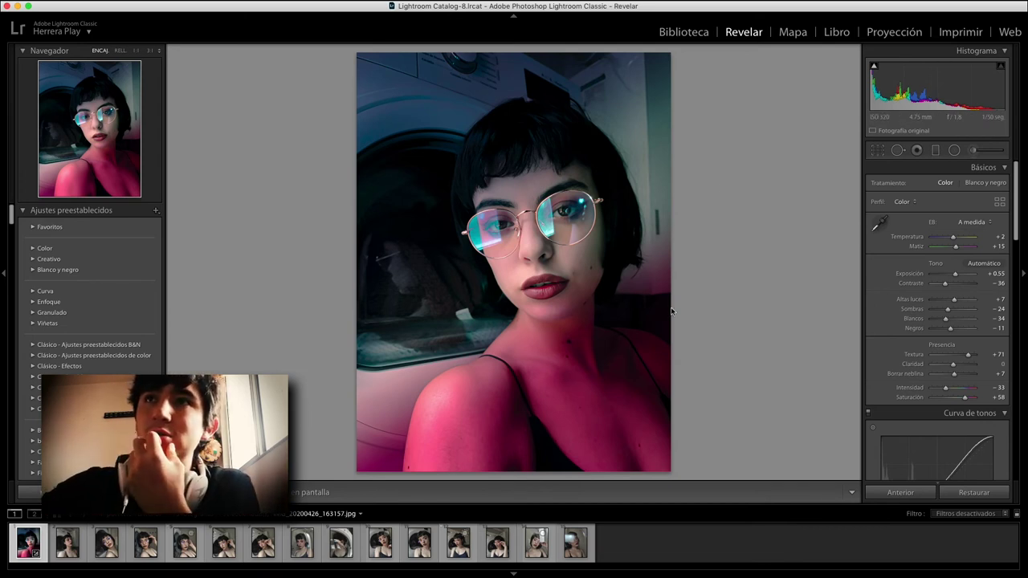
{"action": "key", "text": "ctrl+z"}
{"action": "key", "text": "ctrl+z"}
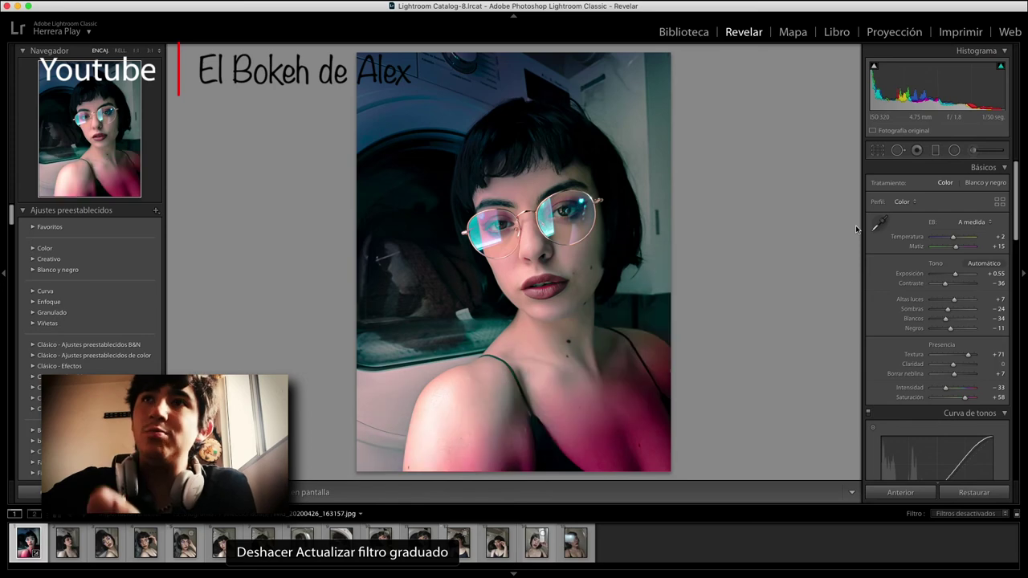
{"action": "key", "text": "ctrl+z"}
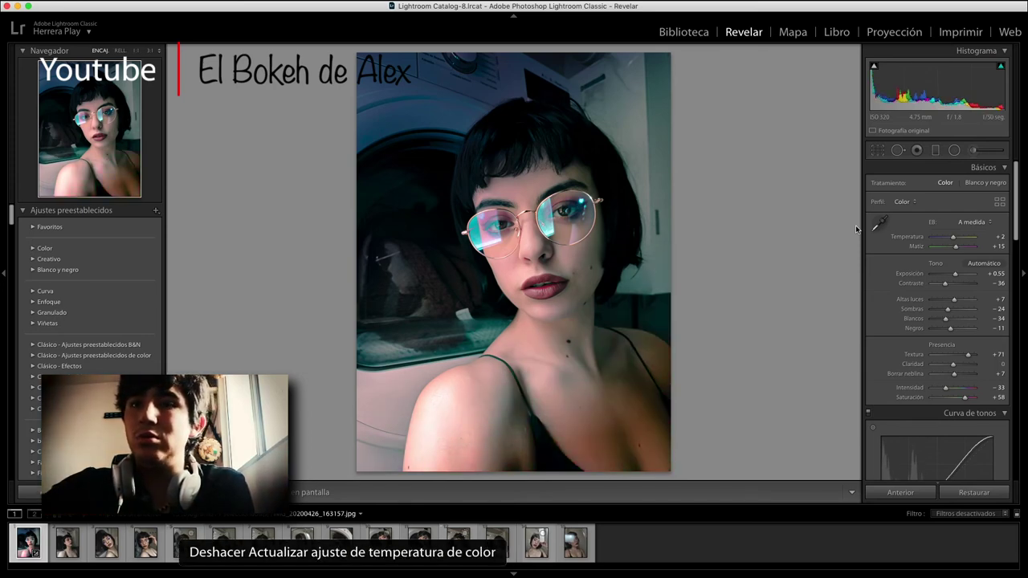
{"action": "key", "text": "m"}
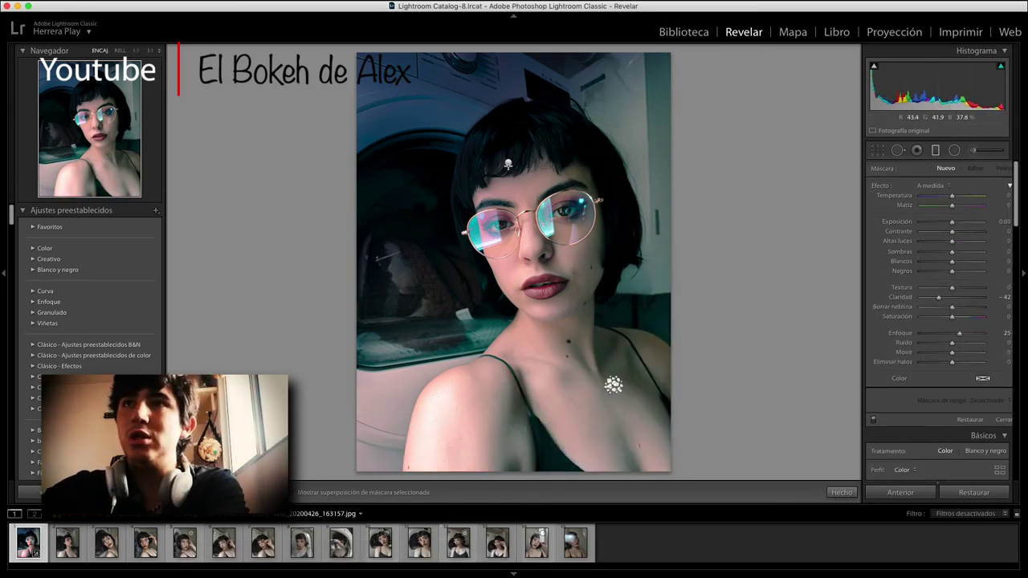
{"action": "key", "text": "ctrl+z"}
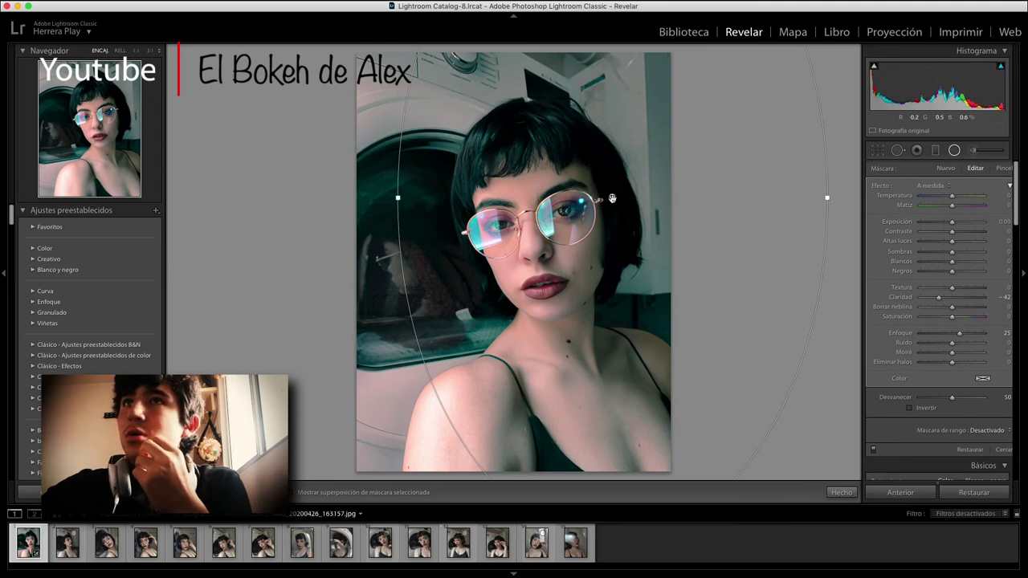
- Darken the surroundings outside the oval to Exposure -4.00, lowering their Clarity and Dehaze
{"action": "left_click_drag", "start_coordinate": [951, 221], "coordinate": [930, 227]}
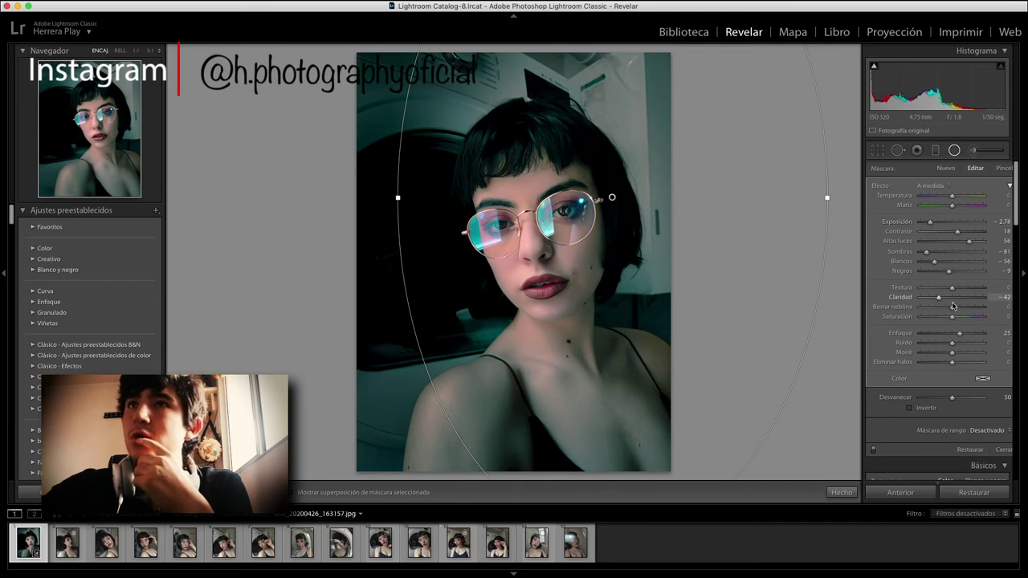
{"action": "left_click_drag", "start_coordinate": [941, 298], "coordinate": [930, 298]}
{"action": "left_click_drag", "start_coordinate": [952, 307], "coordinate": [862, 391]}
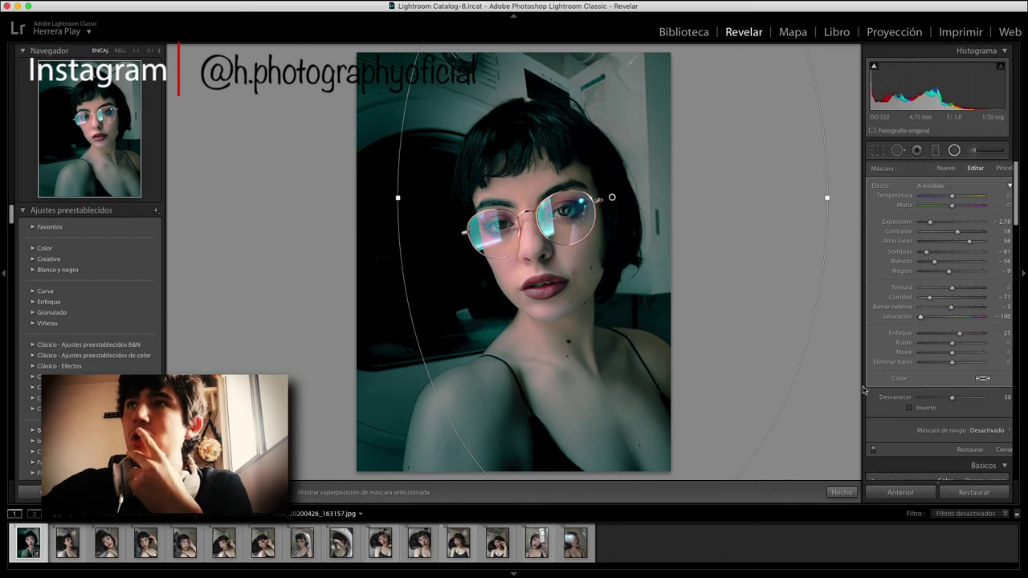
{"action": "key", "text": "ctrl+z"}
- Try a yellow colour tint on the surroundings mask, then leave it untinted
{"action": "left_click", "coordinate": [981, 377]}
{"action": "mouse_move", "coordinate": [853, 400]}
{"action": "left_mouse_down"}
{"action": "mouse_move", "coordinate": [899, 394]}
{"action": "mouse_move", "coordinate": [794, 408]}
{"action": "mouse_move", "coordinate": [819, 394]}
{"action": "mouse_move", "coordinate": [769, 401]}
{"action": "mouse_move", "coordinate": [763, 380]}
{"action": "mouse_move", "coordinate": [757, 408]}
{"action": "mouse_move", "coordinate": [940, 390]}
{"action": "mouse_move", "coordinate": [889, 421]}
{"action": "mouse_move", "coordinate": [906, 414]}
{"action": "left_mouse_up"}
{"action": "left_click", "coordinate": [755, 353]}
{"action": "left_click", "coordinate": [983, 378]}
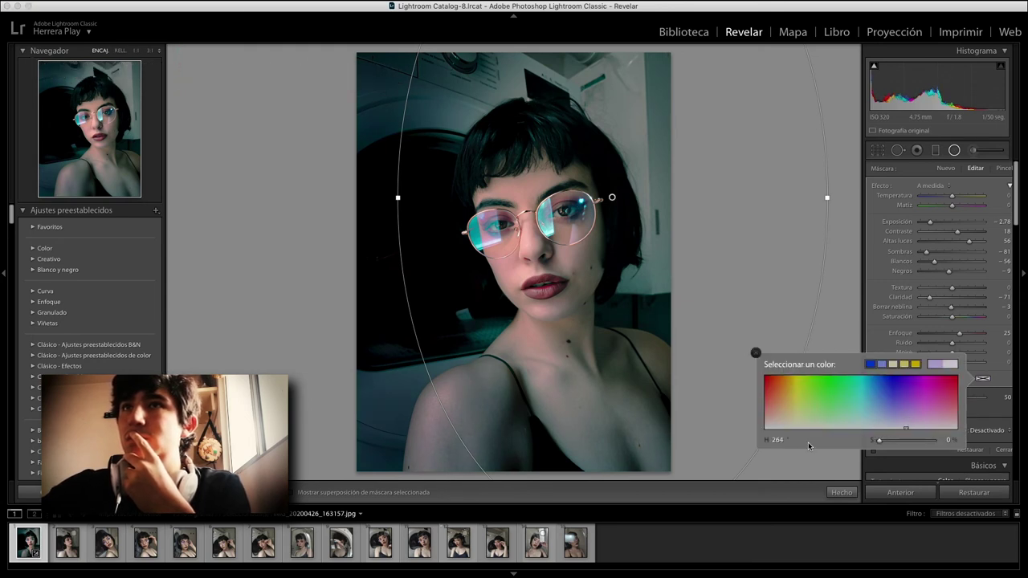
{"action": "left_click", "coordinate": [980, 383]}
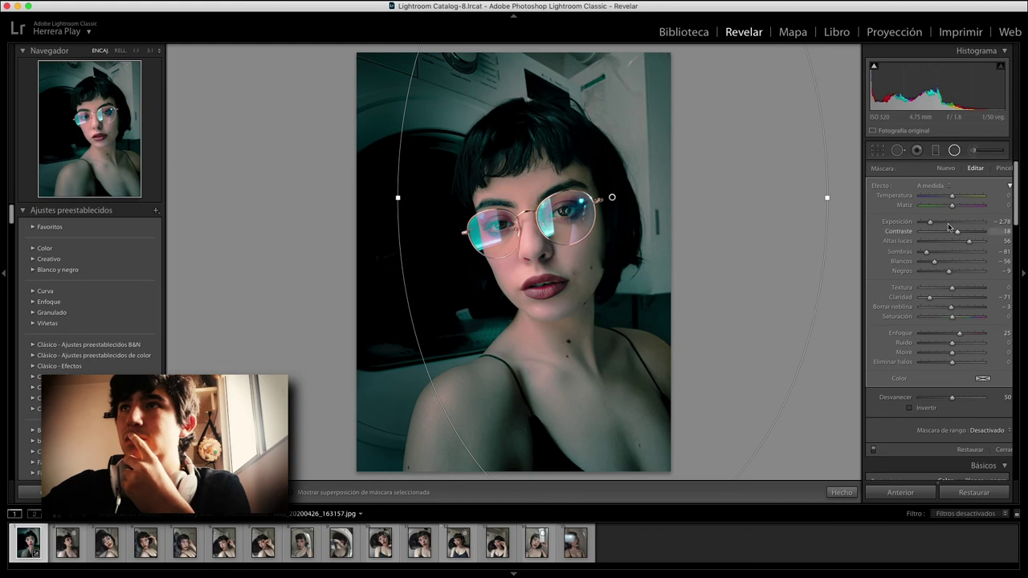
- Add more contrast to the surroundings, copy the edit settings, and check before/after
{"action": "left_click_drag", "start_coordinate": [963, 233], "coordinate": [900, 225]}
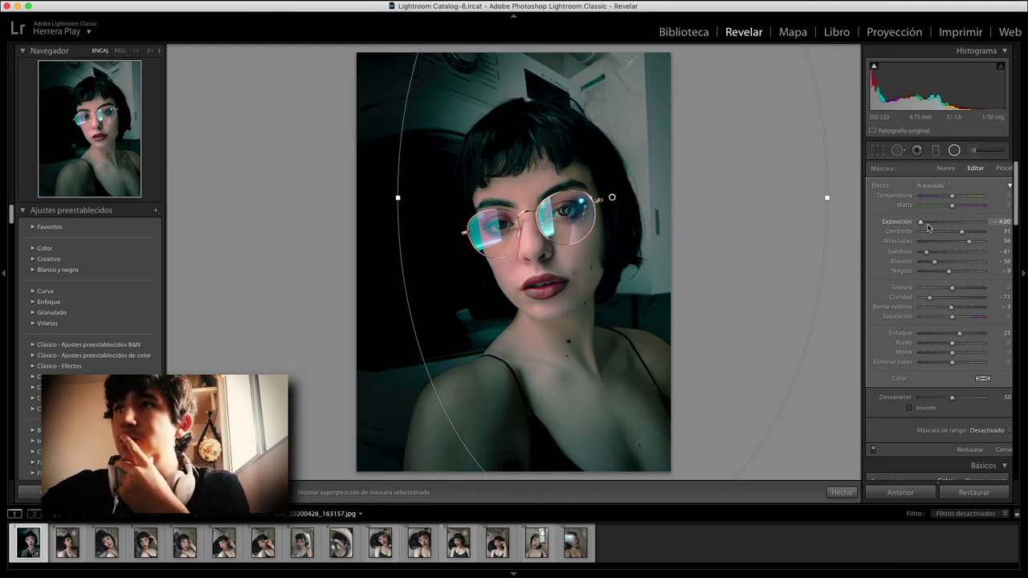
{"action": "key", "text": "ctrl+shift+c"}
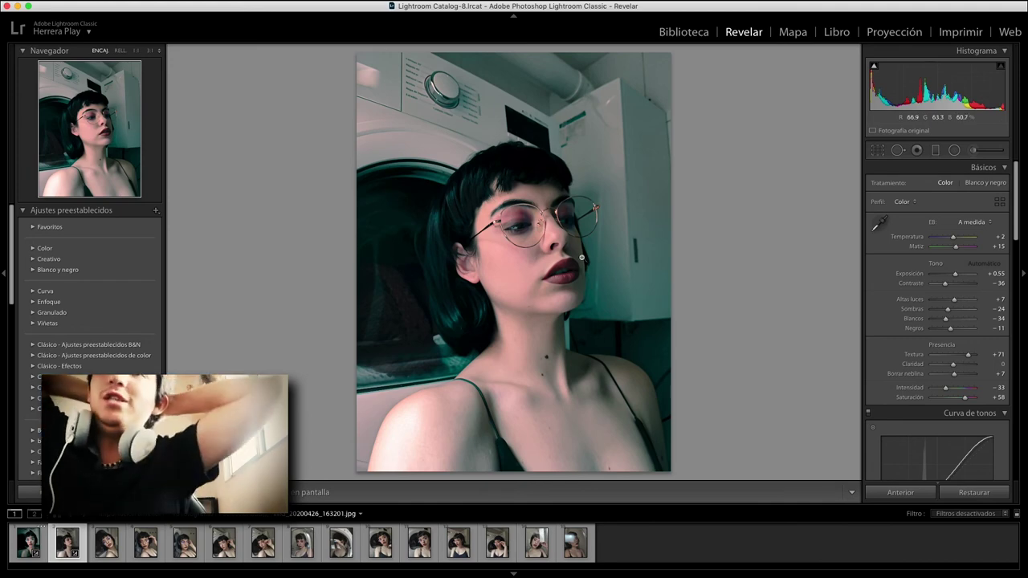
{"action": "key", "text": "y"}
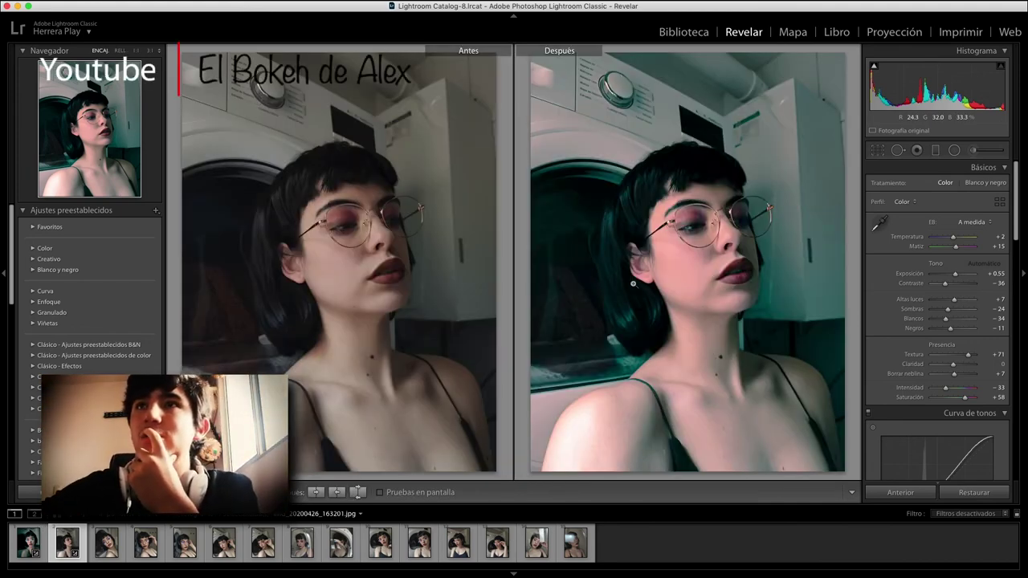
{"action": "key", "text": "y"}
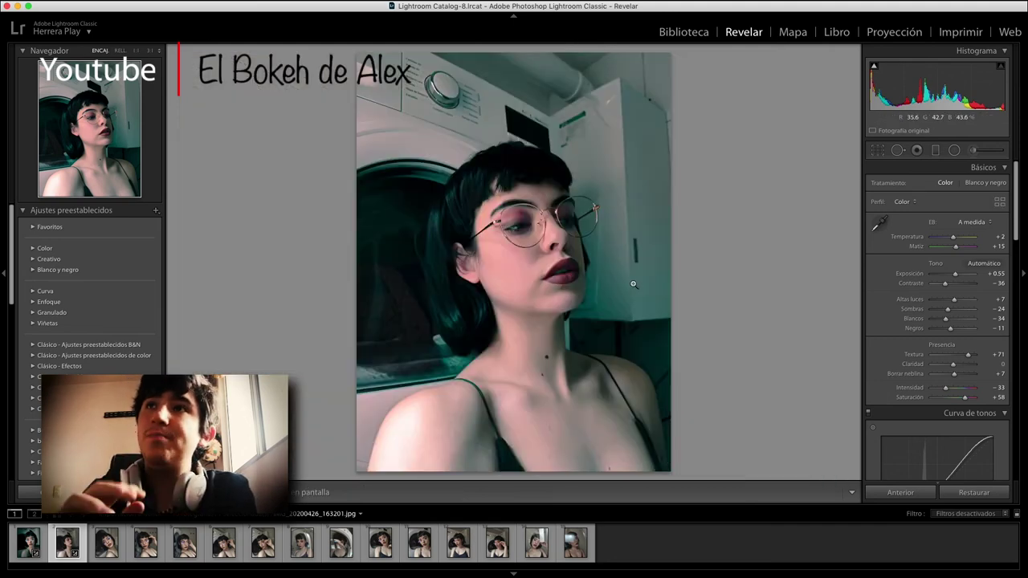